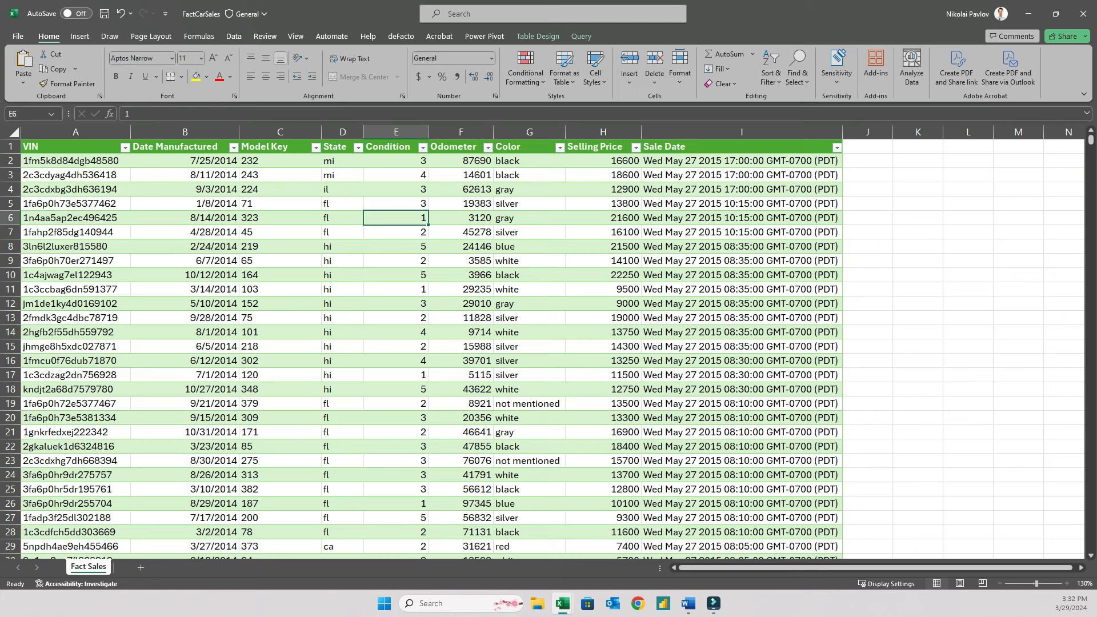
- Review the VIN and Date Manufactured columns in the FactCarSales sheet and the model names in the DimModel workbook
click(76, 160)
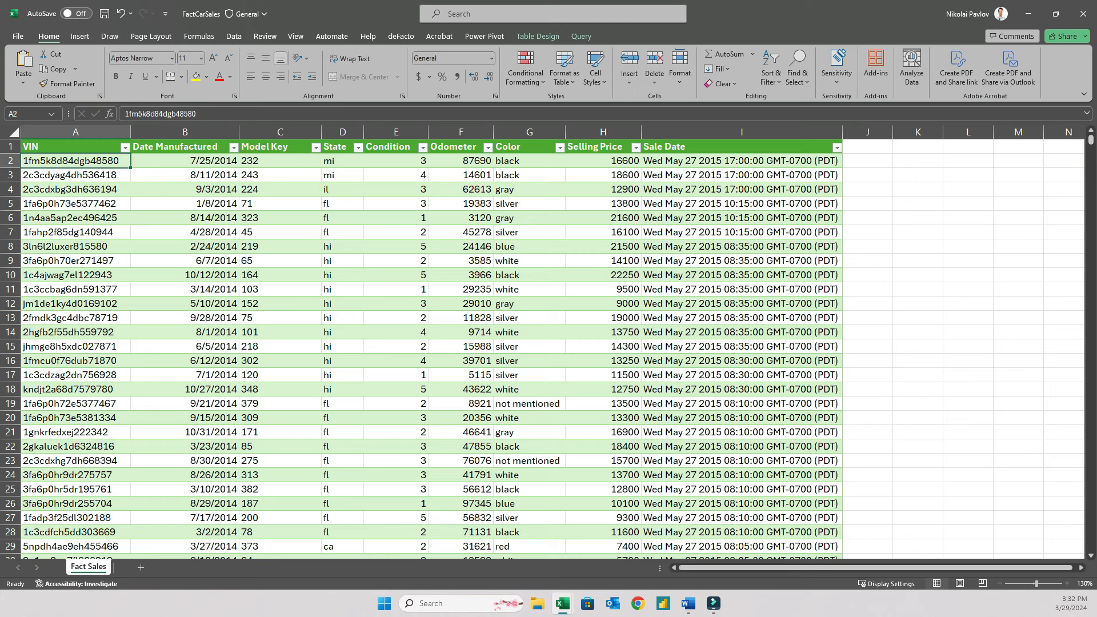
click(184, 147)
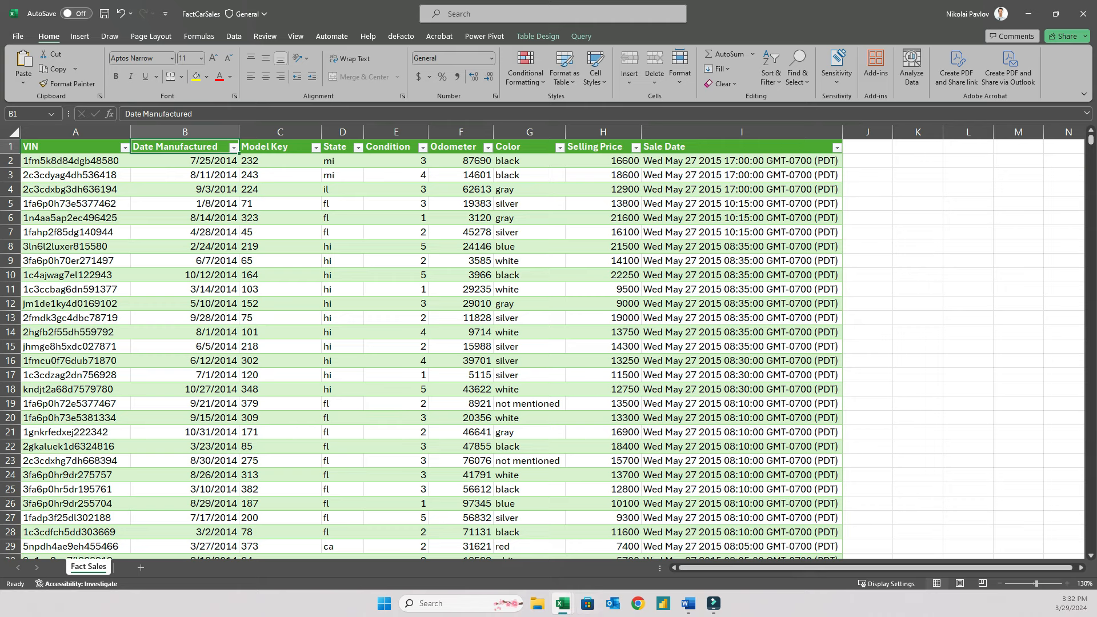
mouse_move(563, 603)
click(628, 543)
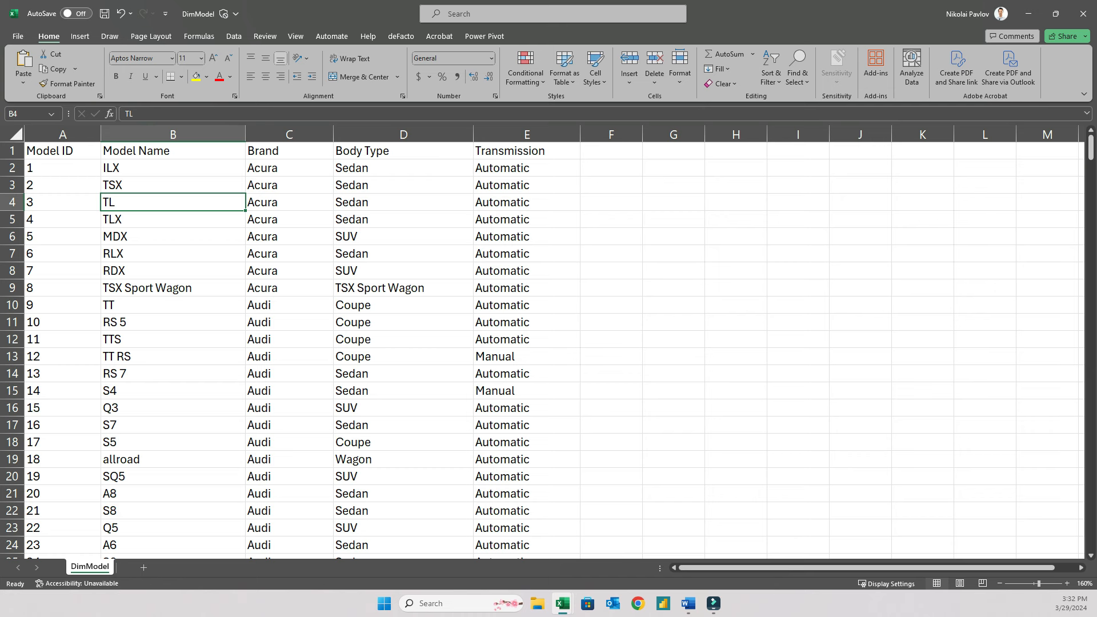
click(173, 168)
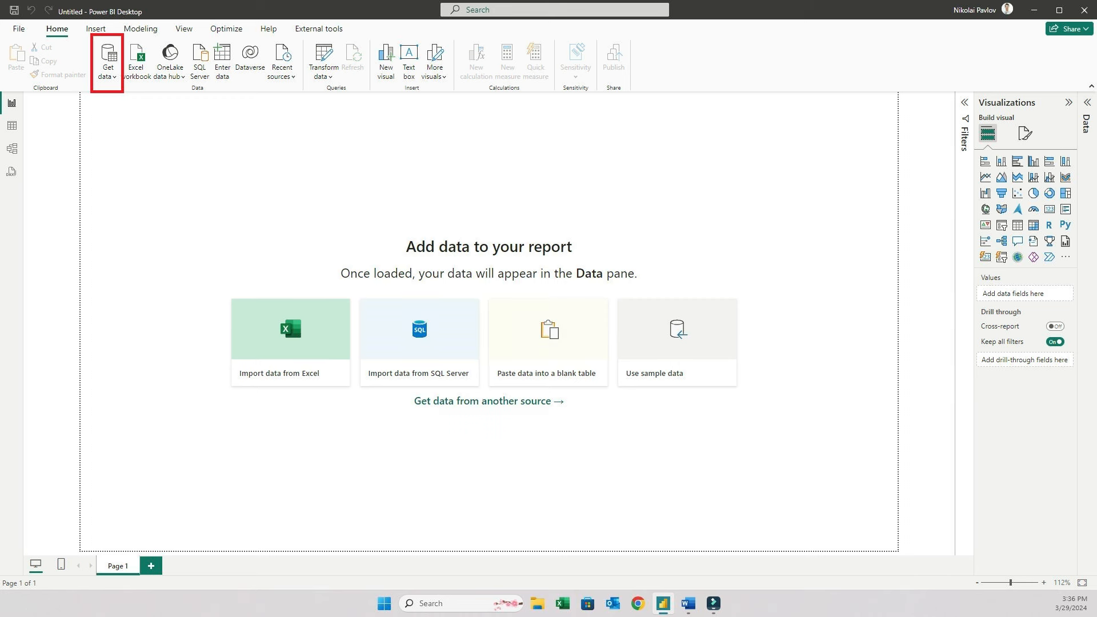
- Connect the report to the FactCarSales workbook through the Text/CSV source, showing all file types and widening the file details
click(107, 71)
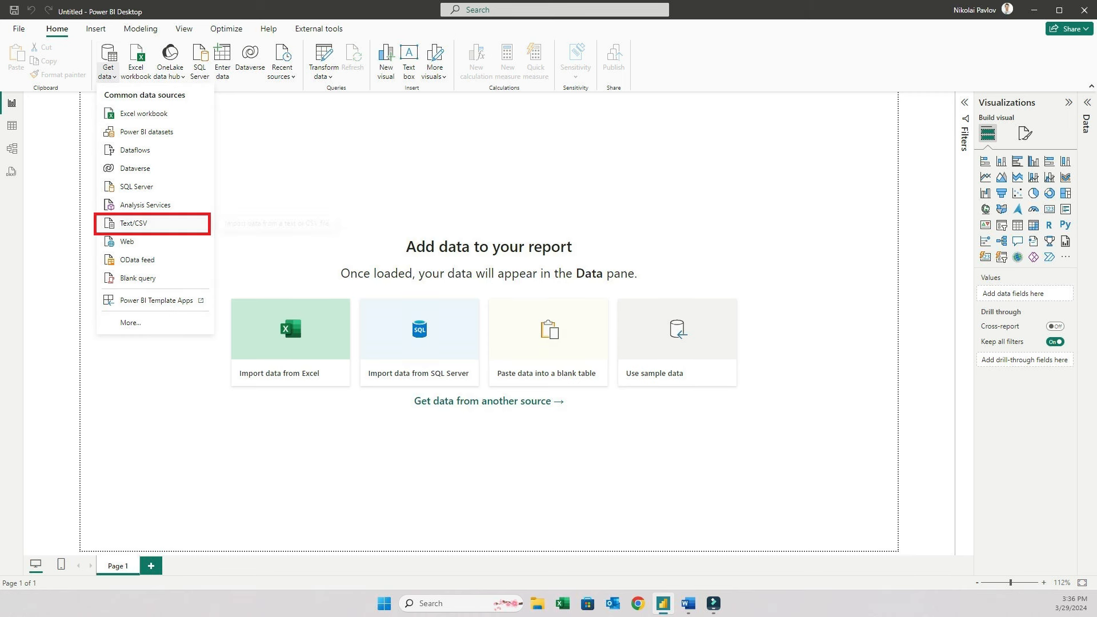
click(133, 224)
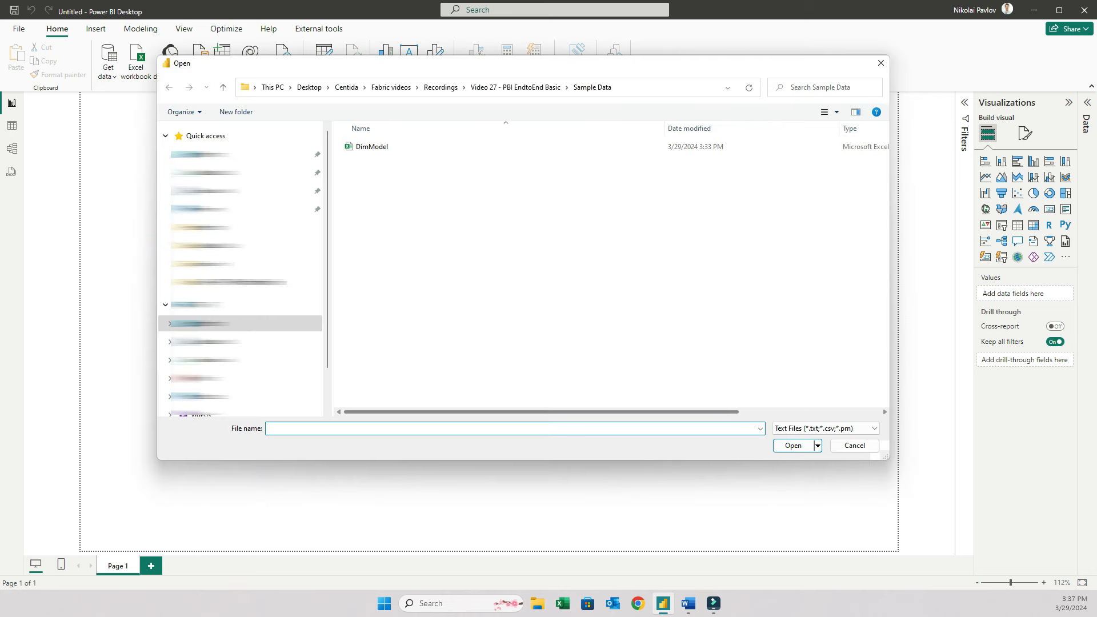
click(826, 428)
click(800, 449)
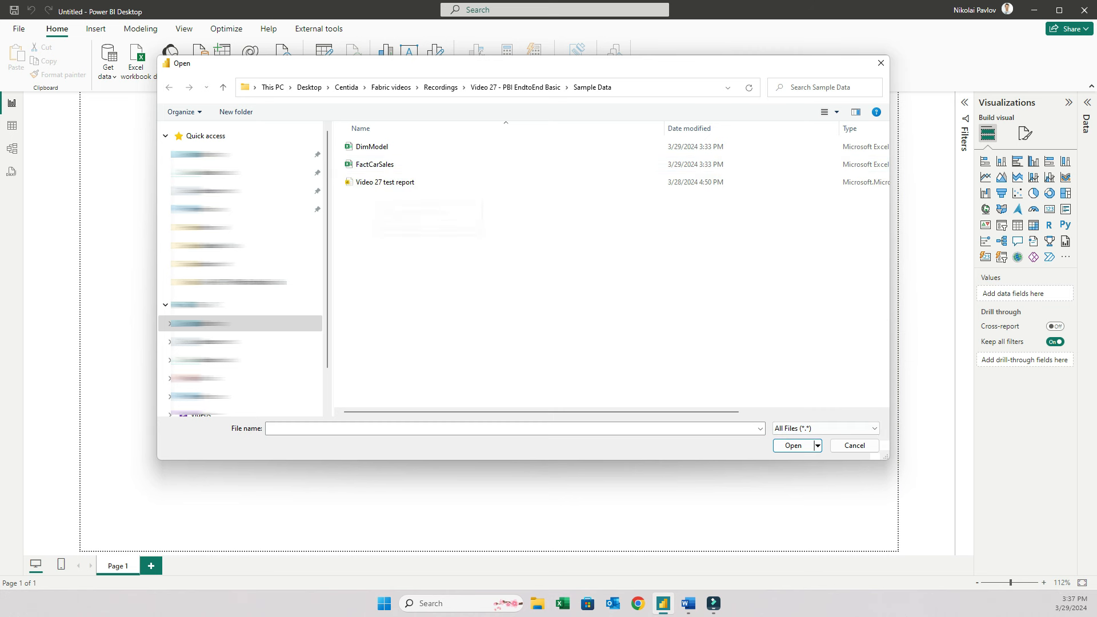
drag(664, 129, 533, 128)
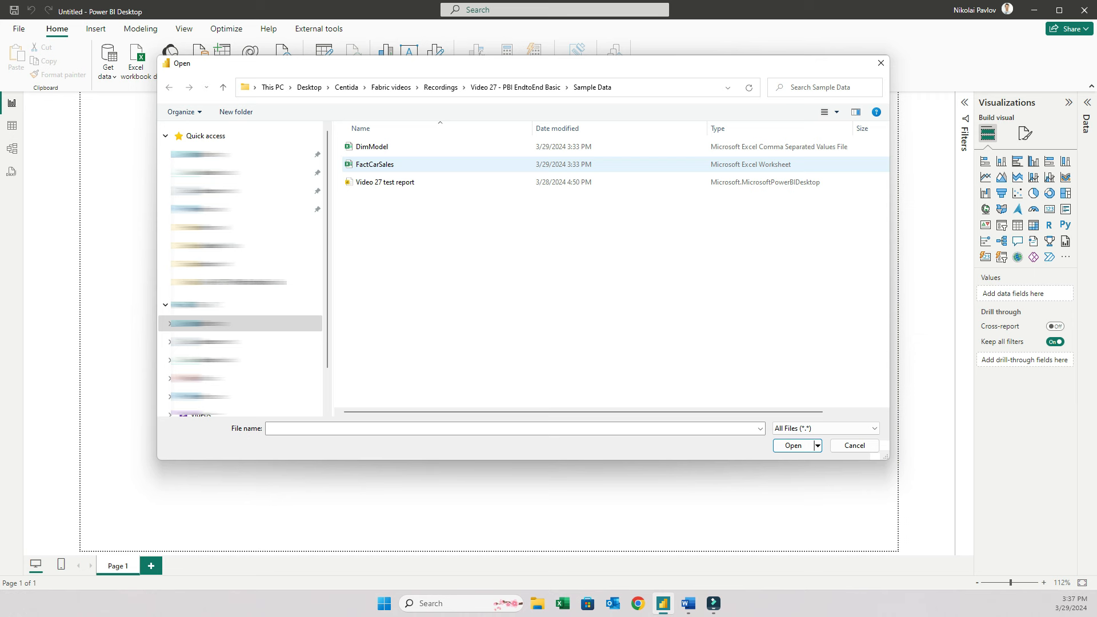
double_click(375, 164)
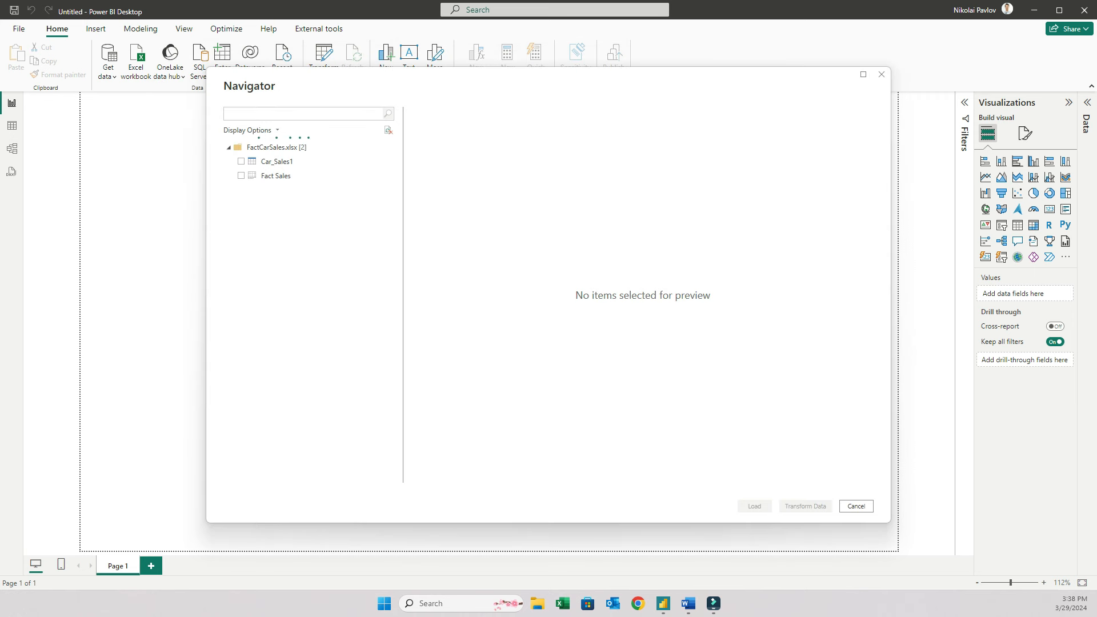
- Choose the Car_Sales1 table for transformation and rename its query to Fact Car Sales
click(277, 162)
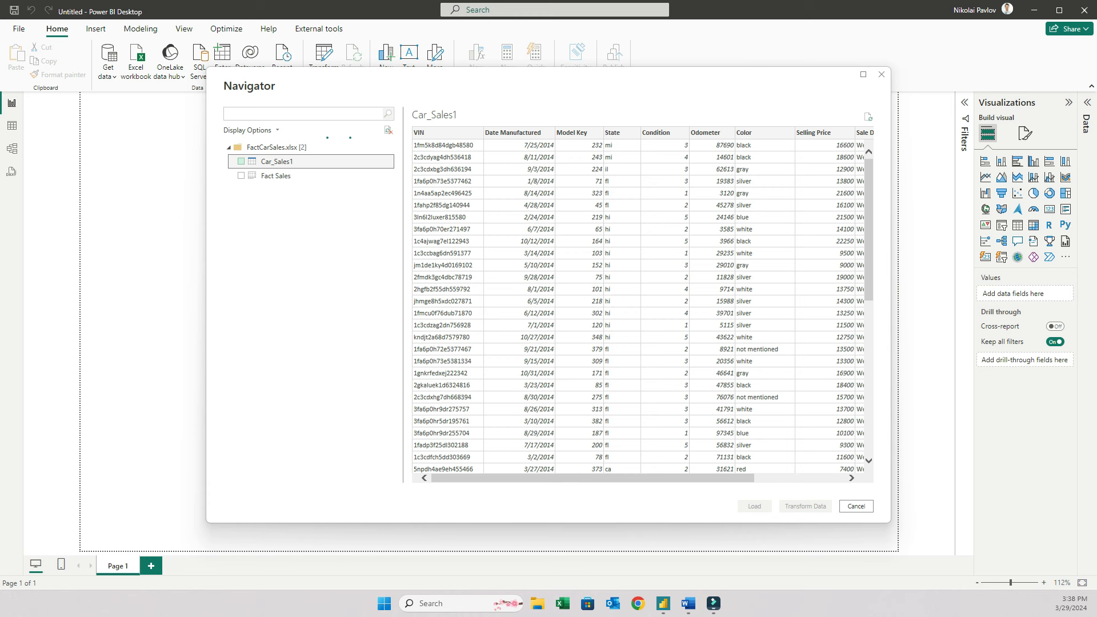
click(241, 162)
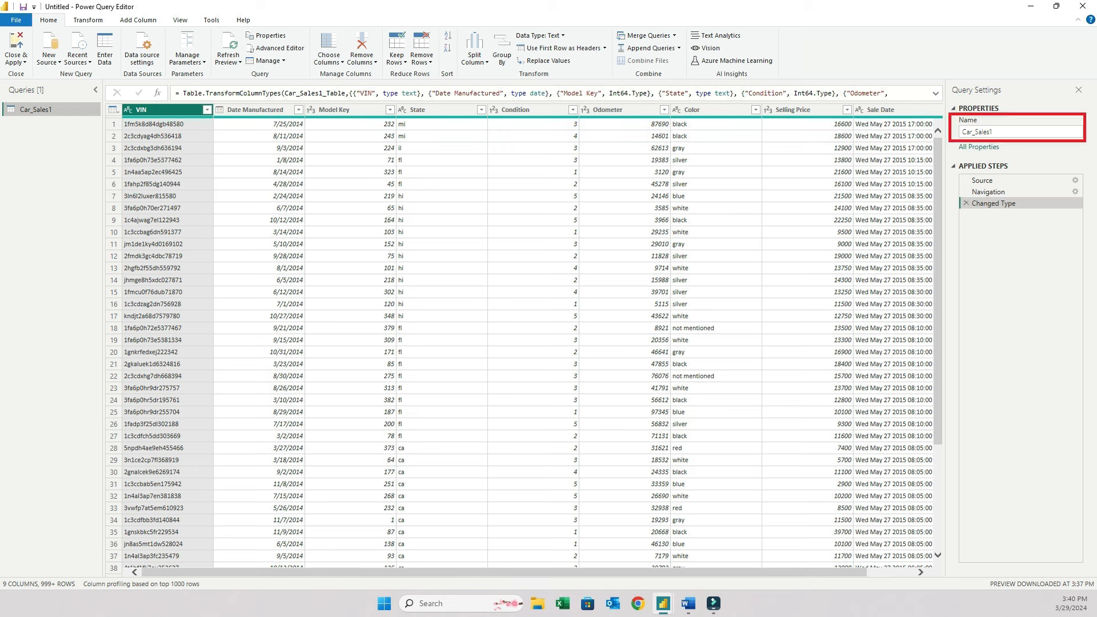
double_click(977, 132)
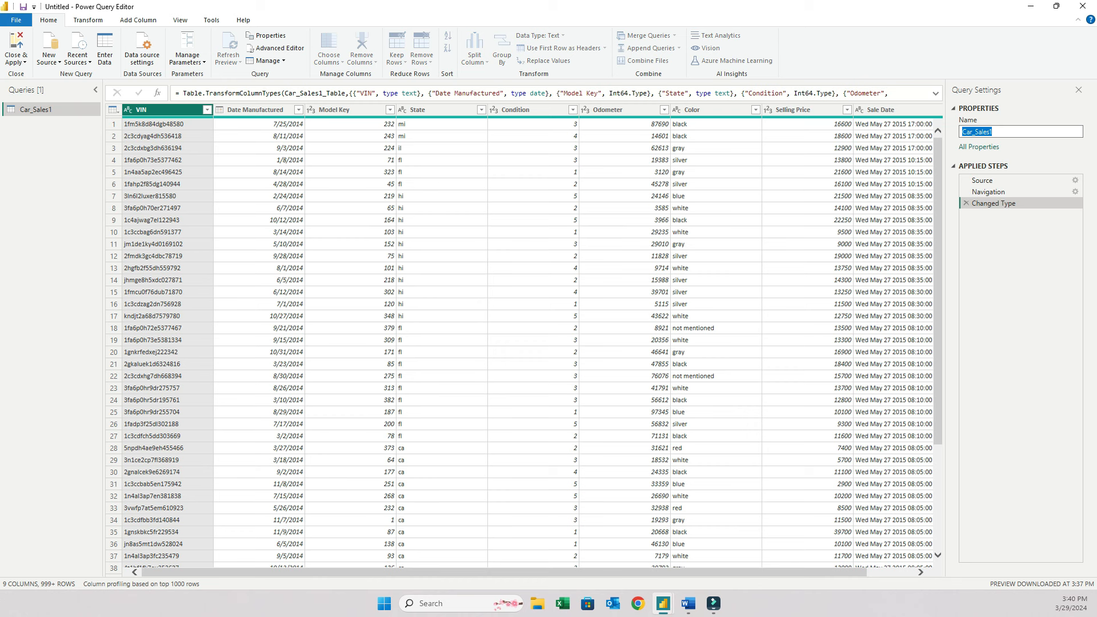
text(Fact Car Sales)
key(Return)
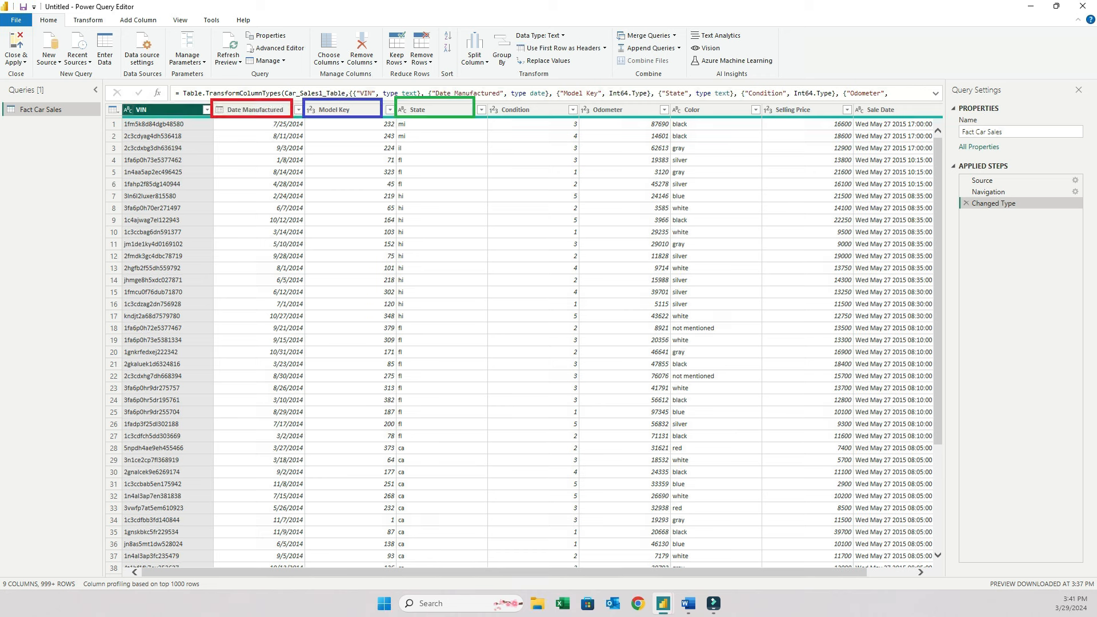
- Change the Model Key column's data type to Text, replacing the current type conversion
click(311, 110)
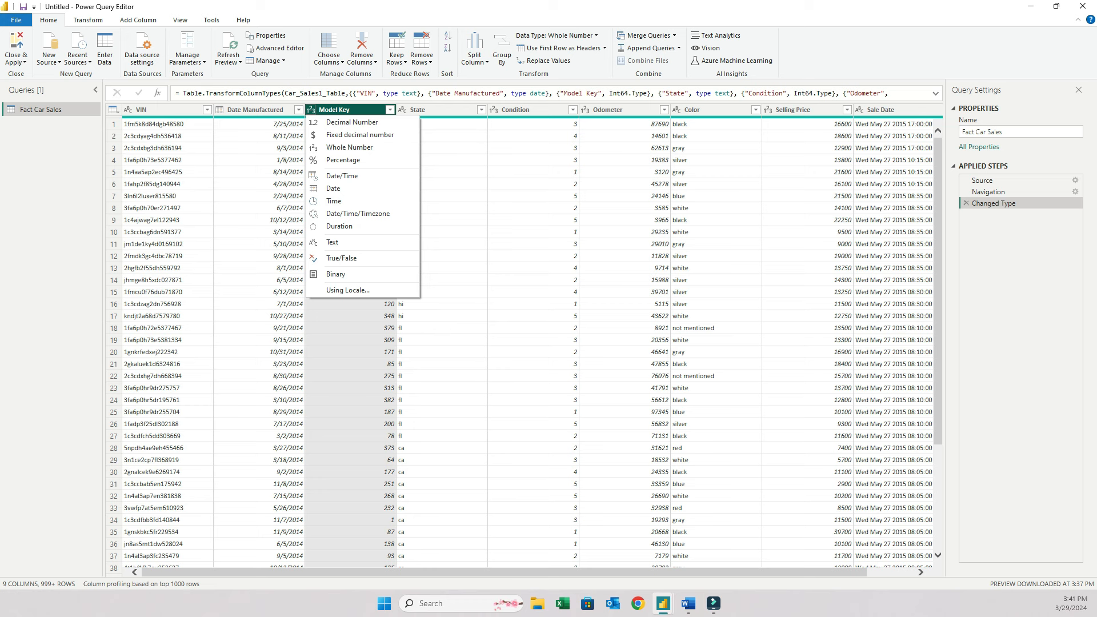
click(332, 242)
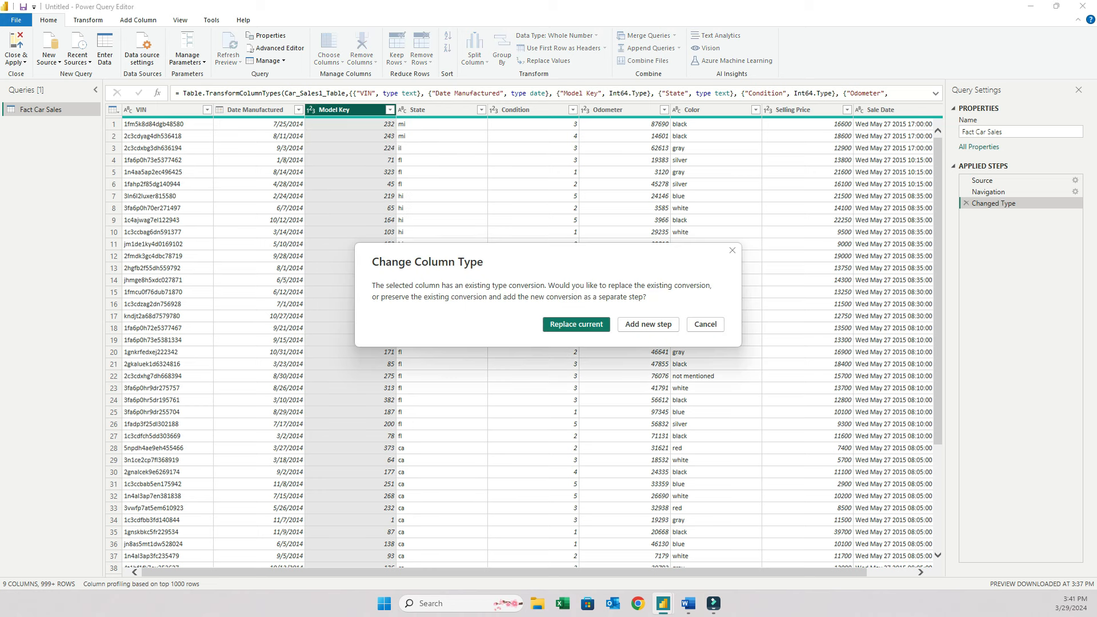
key(Return)
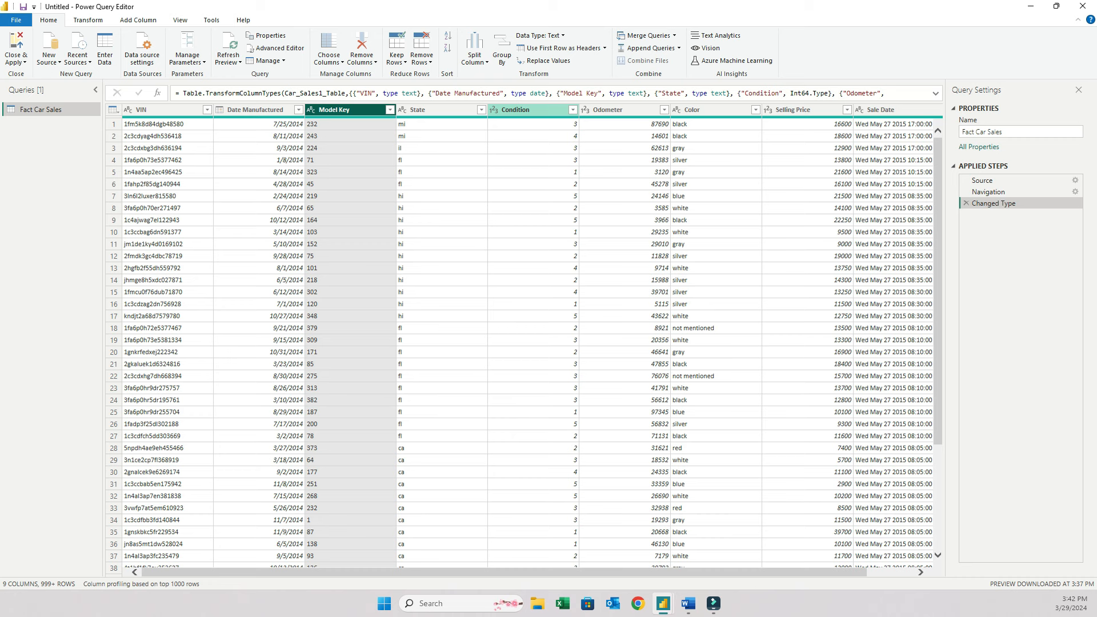
- Change the Odometer and Selling Price columns to Decimal Number, replacing the current type conversion for each
scroll(528, 340, right, 3)
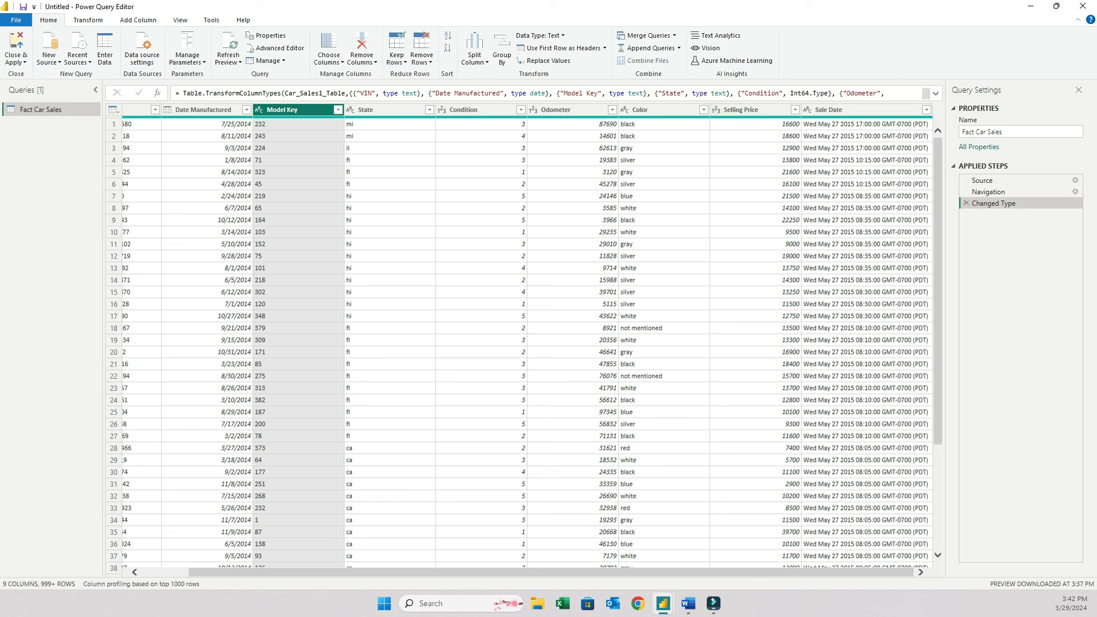
click(533, 110)
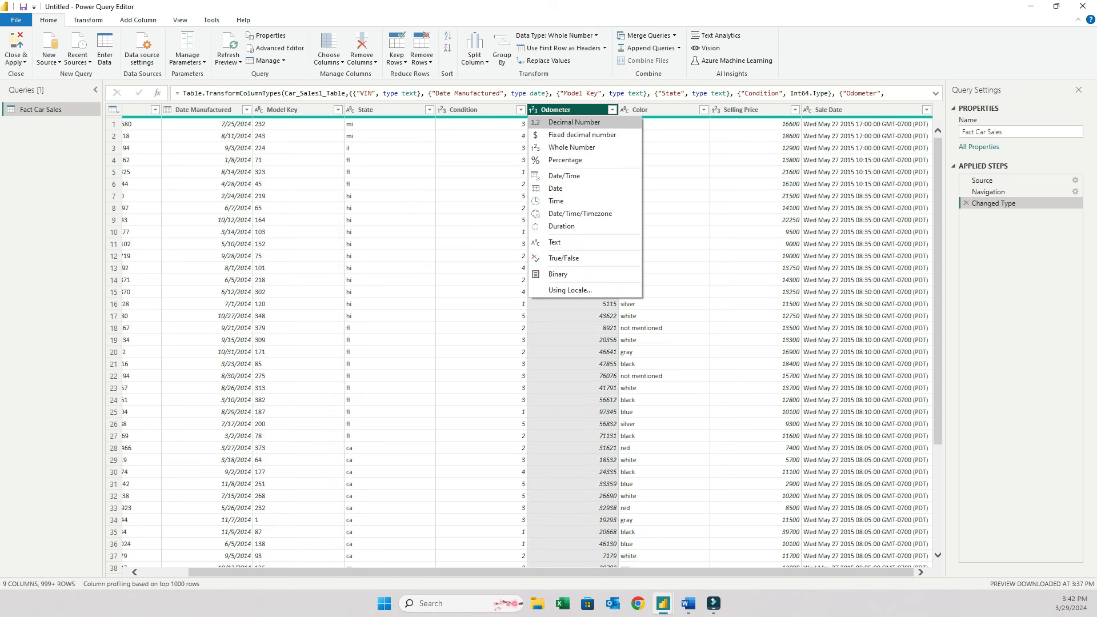
click(574, 123)
click(577, 323)
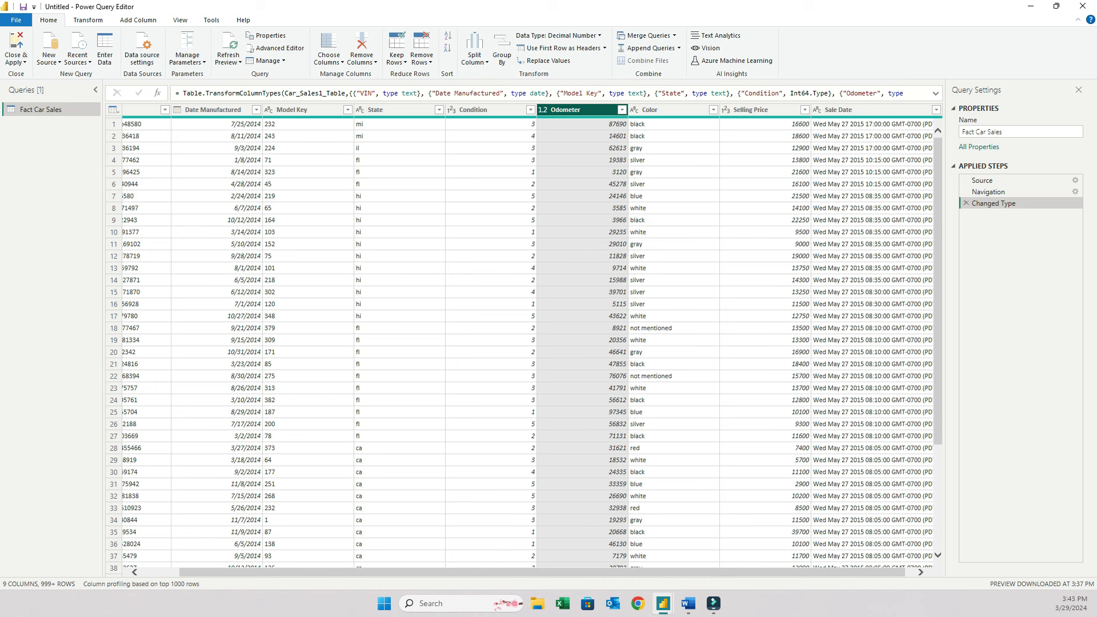
click(725, 110)
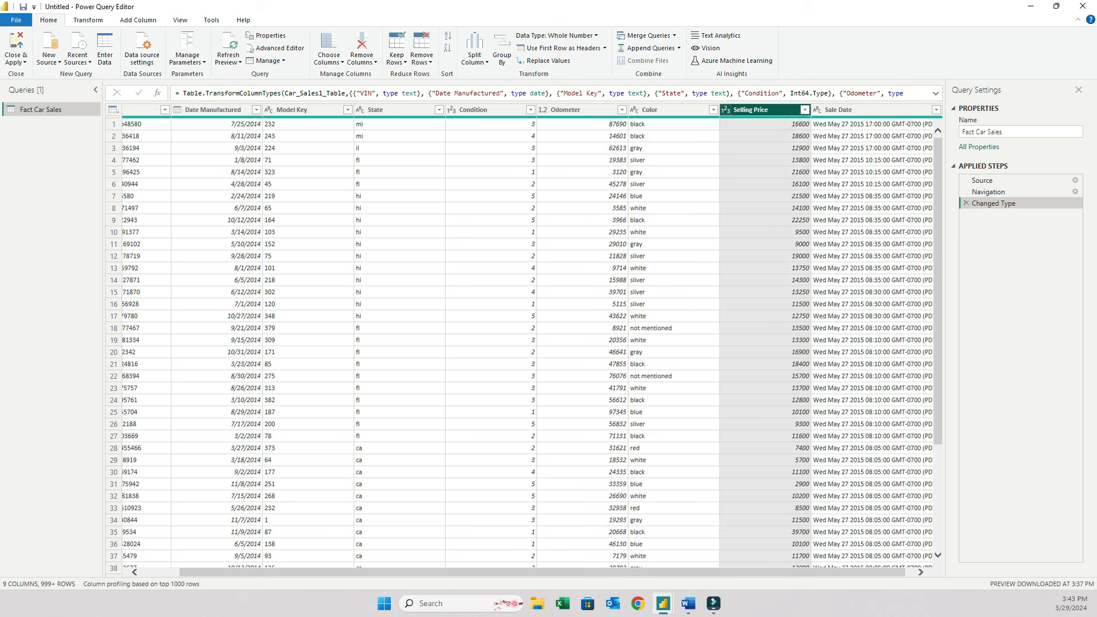
click(767, 122)
click(576, 323)
- Transform the values in the State column to uppercase
mouse_move(491, 116)
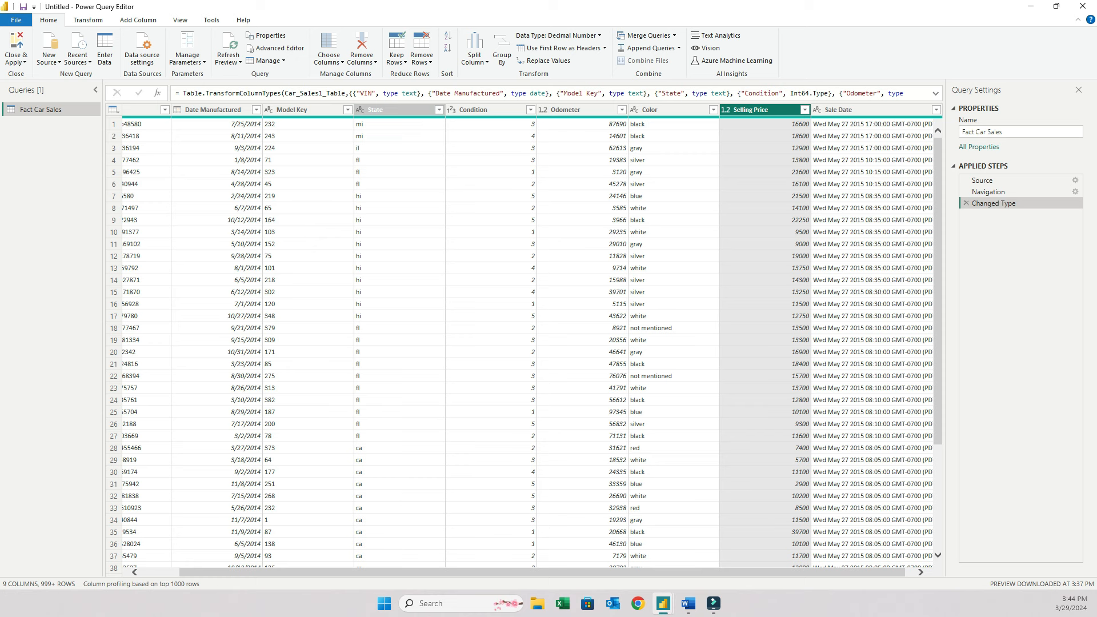
right_click(381, 111)
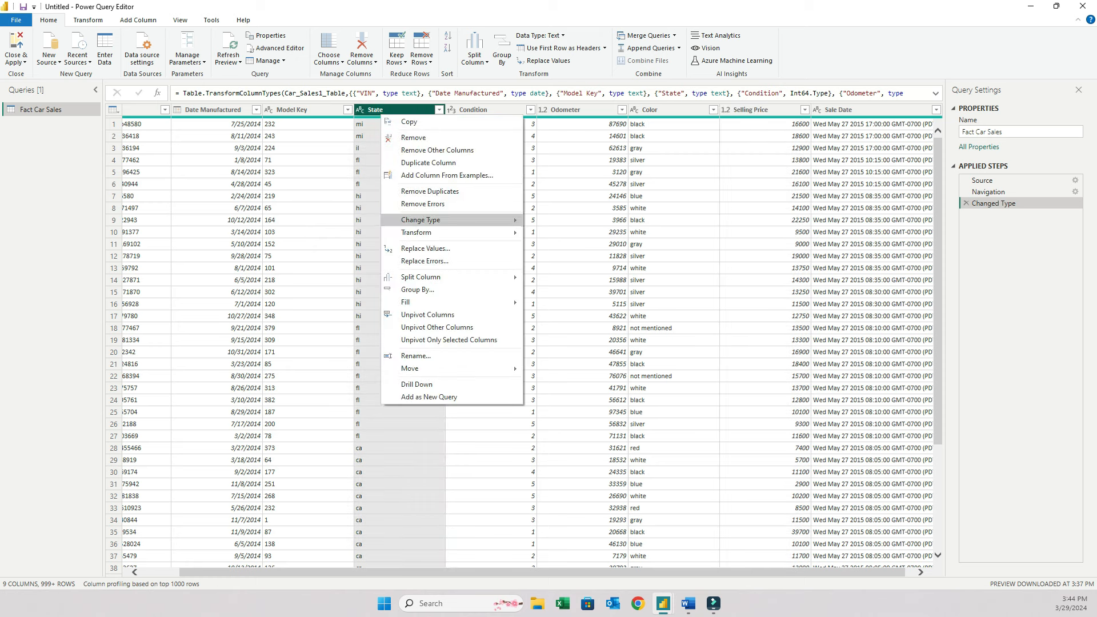
mouse_move(434, 232)
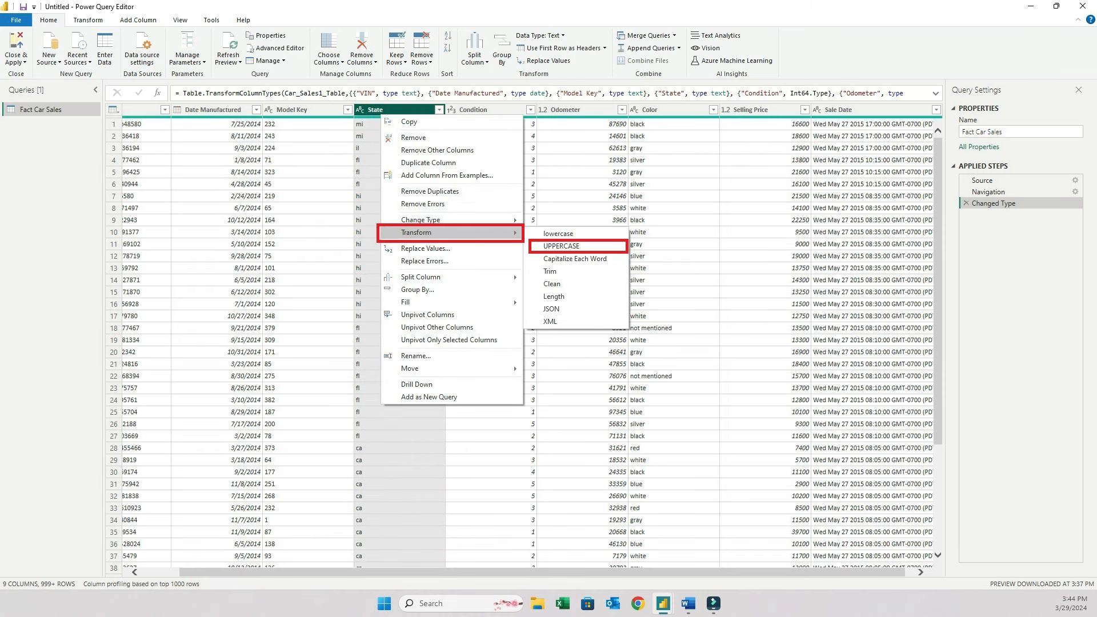
click(561, 246)
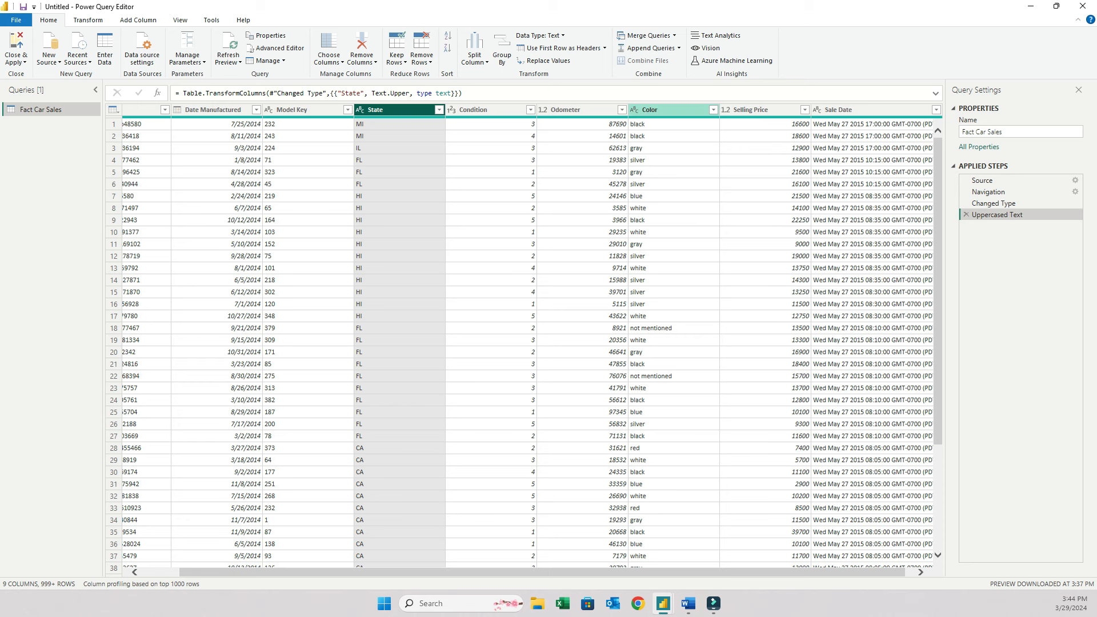
- Transform the Color column so that each word is capitalized
click(657, 110)
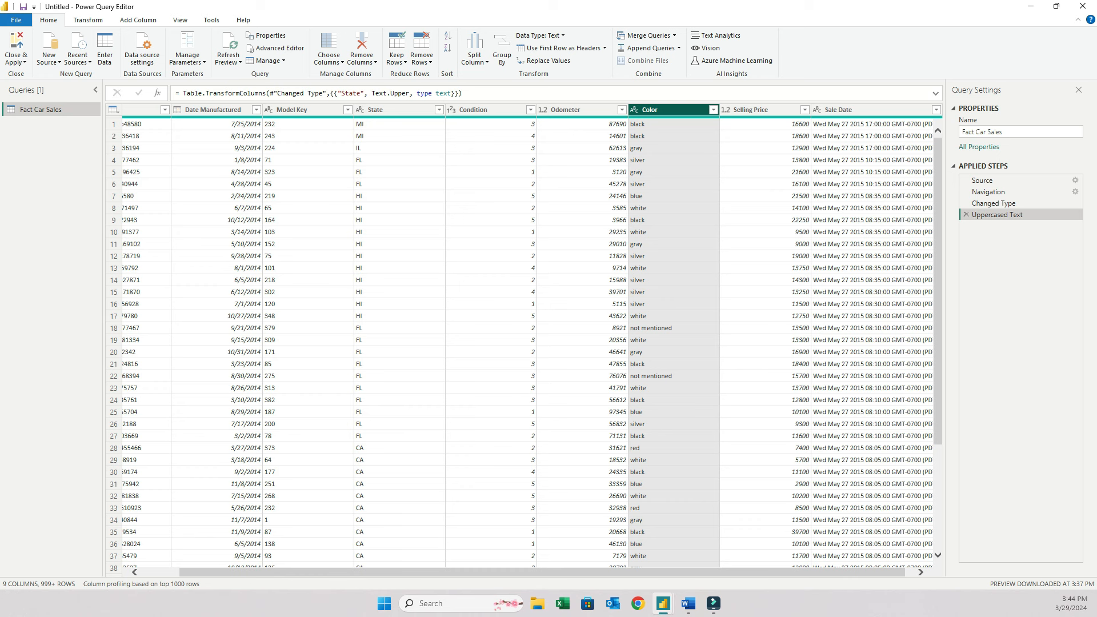
right_click(648, 110)
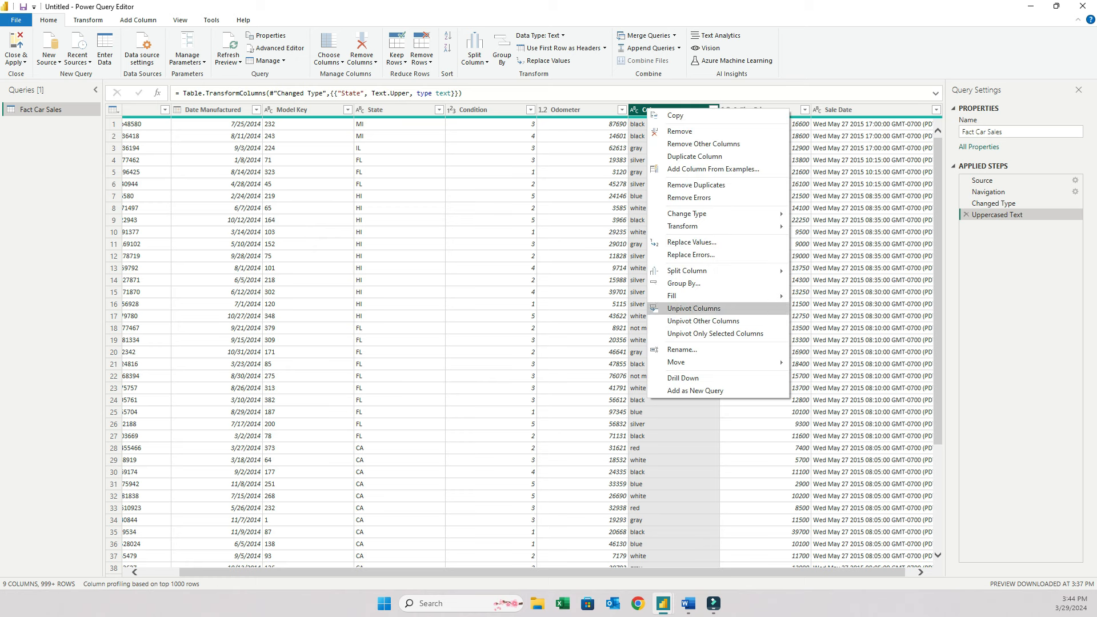
mouse_move(683, 226)
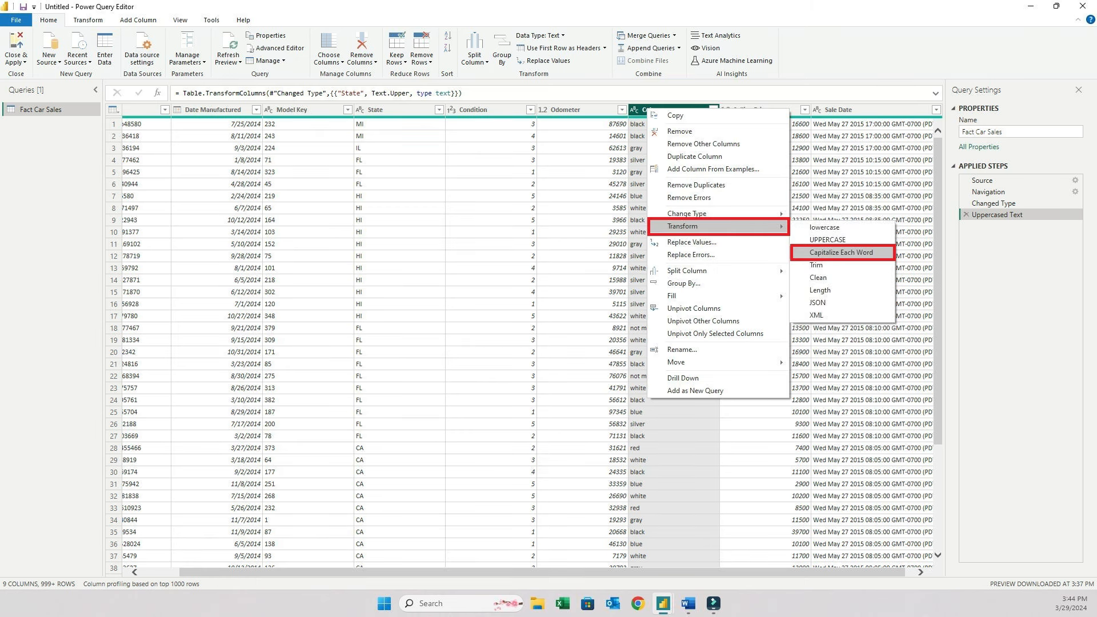
click(840, 252)
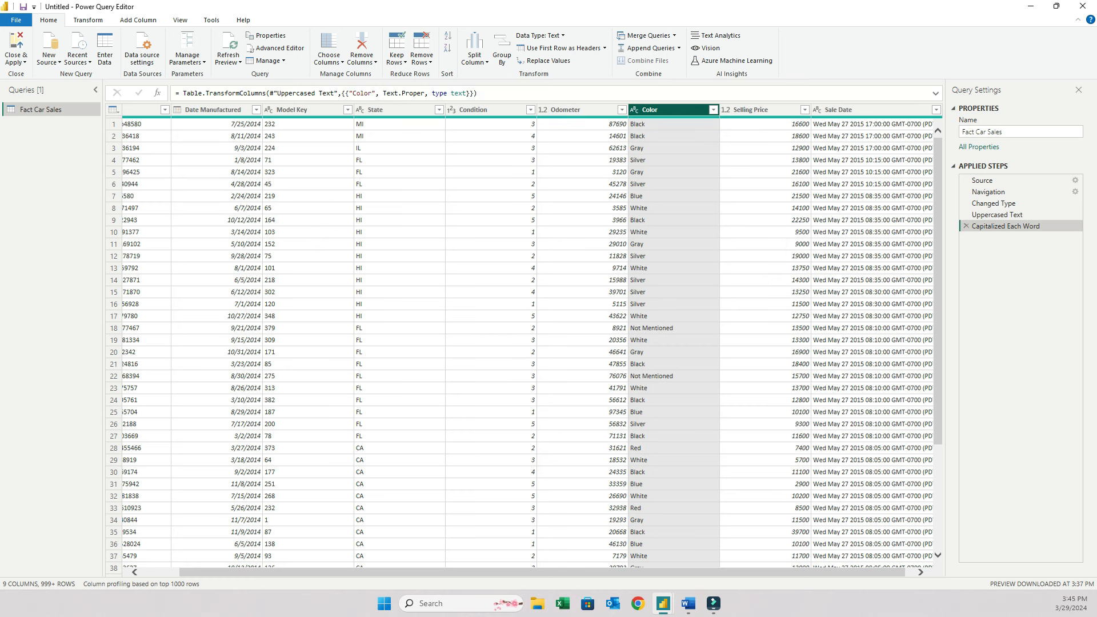
- Try to convert the Sale Date column to the Date type, and remove the Sale Date and Changed Type1 applied steps
click(856, 109)
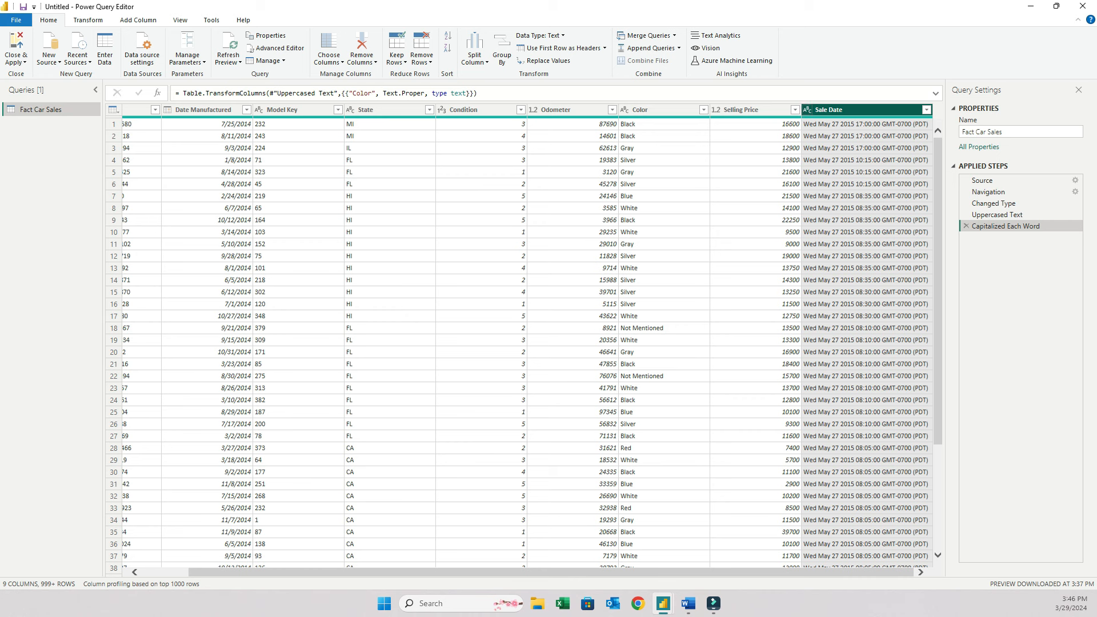
click(808, 109)
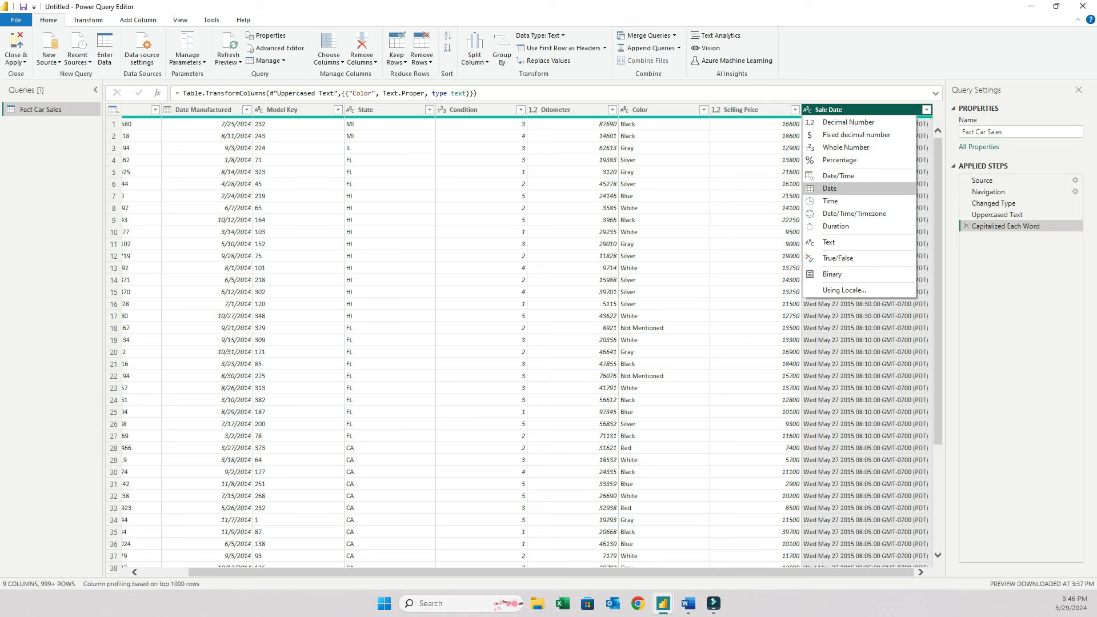
key(Return)
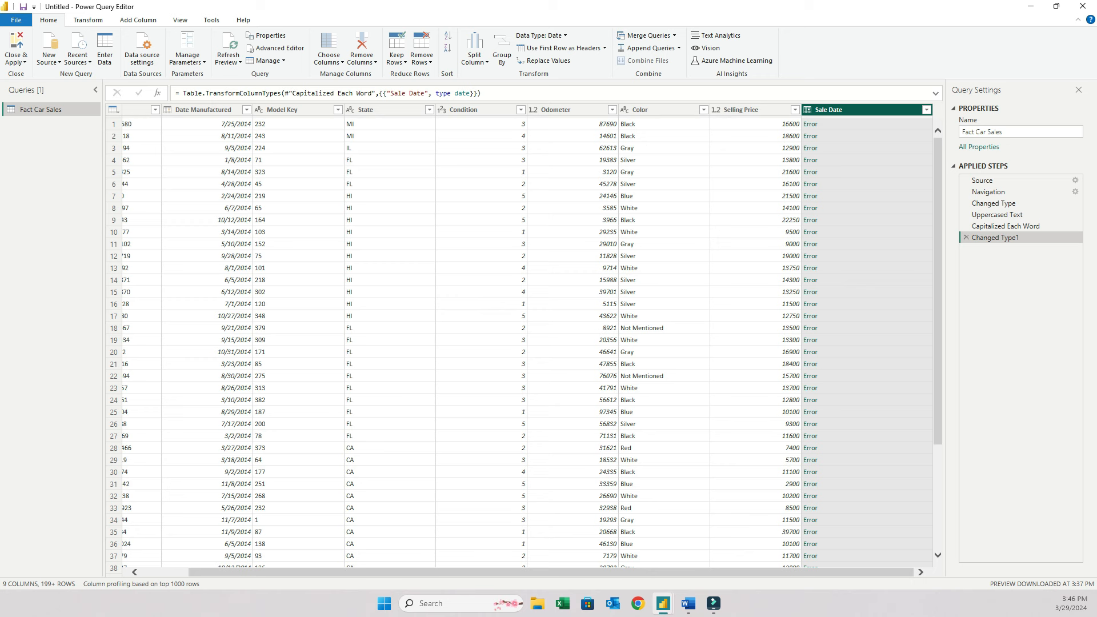
click(810, 124)
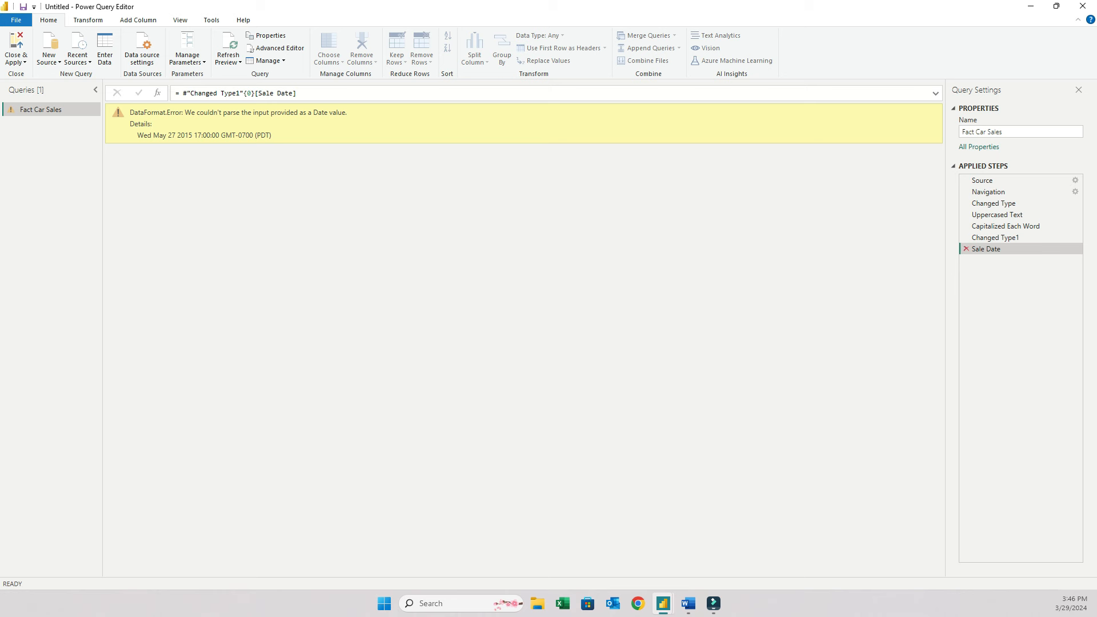
click(967, 249)
click(967, 238)
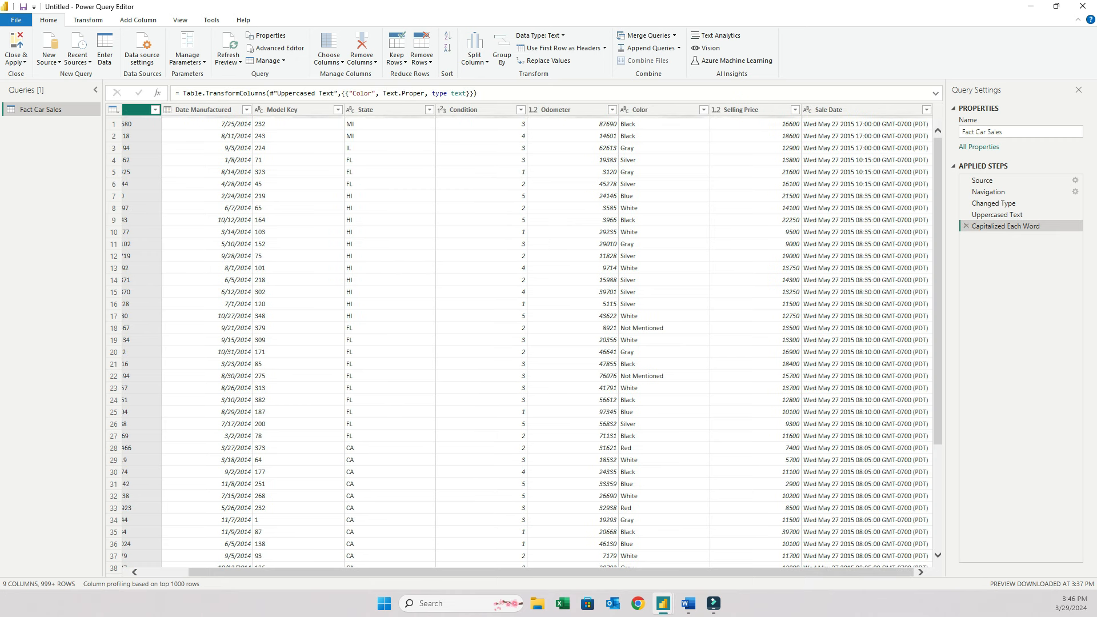
- Split the Sale Date column by the space delimiter at each occurrence of the delimiter
click(866, 124)
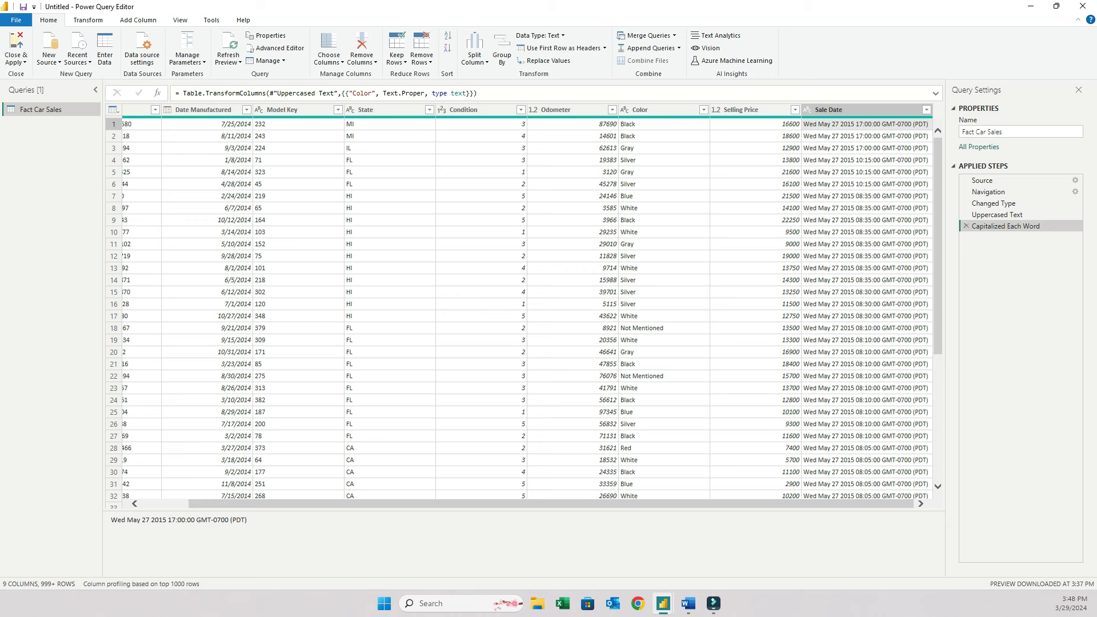
right_click(854, 110)
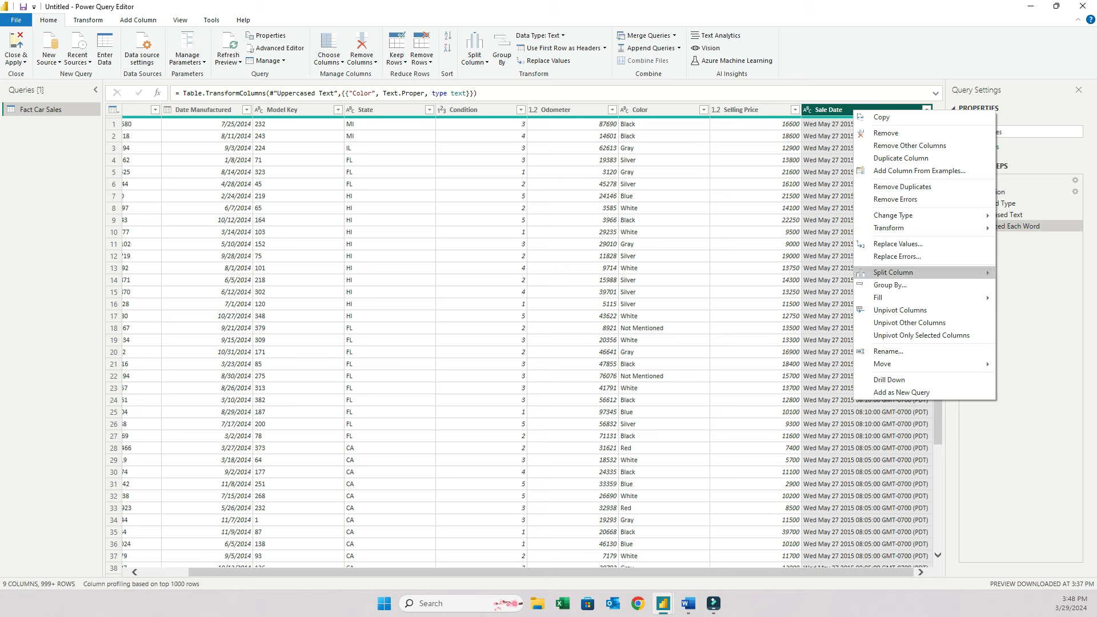
mouse_move(893, 273)
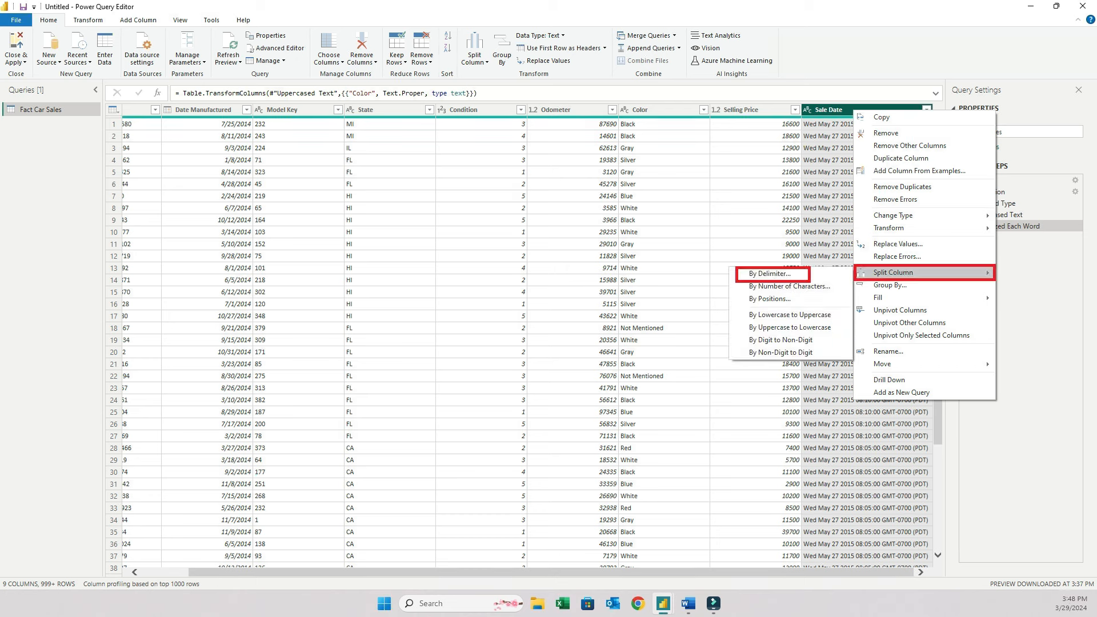
click(770, 273)
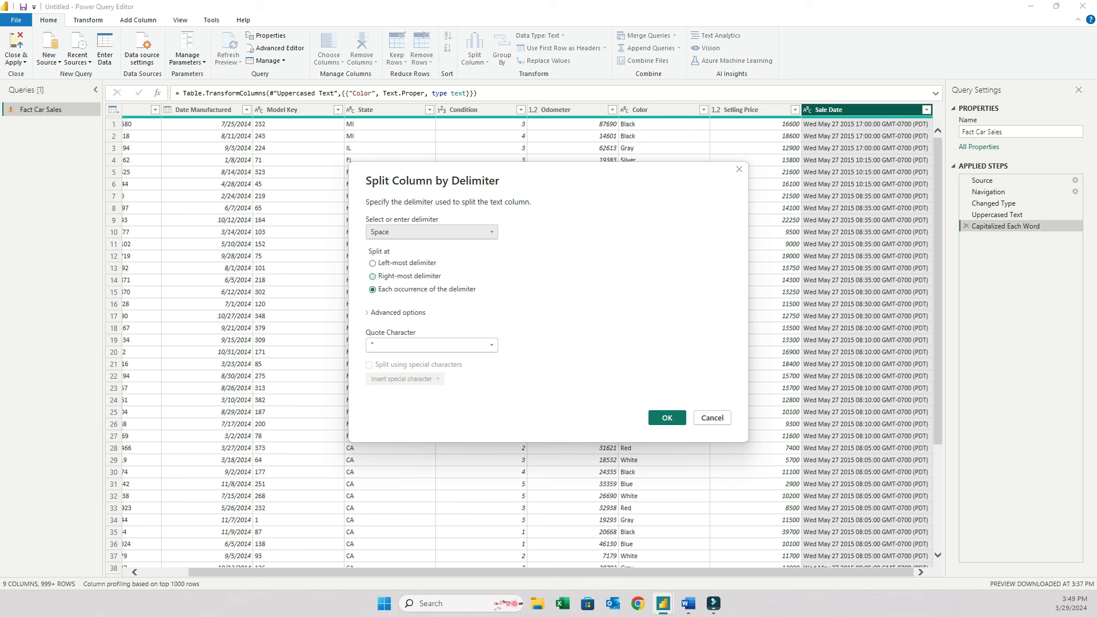
key(Return)
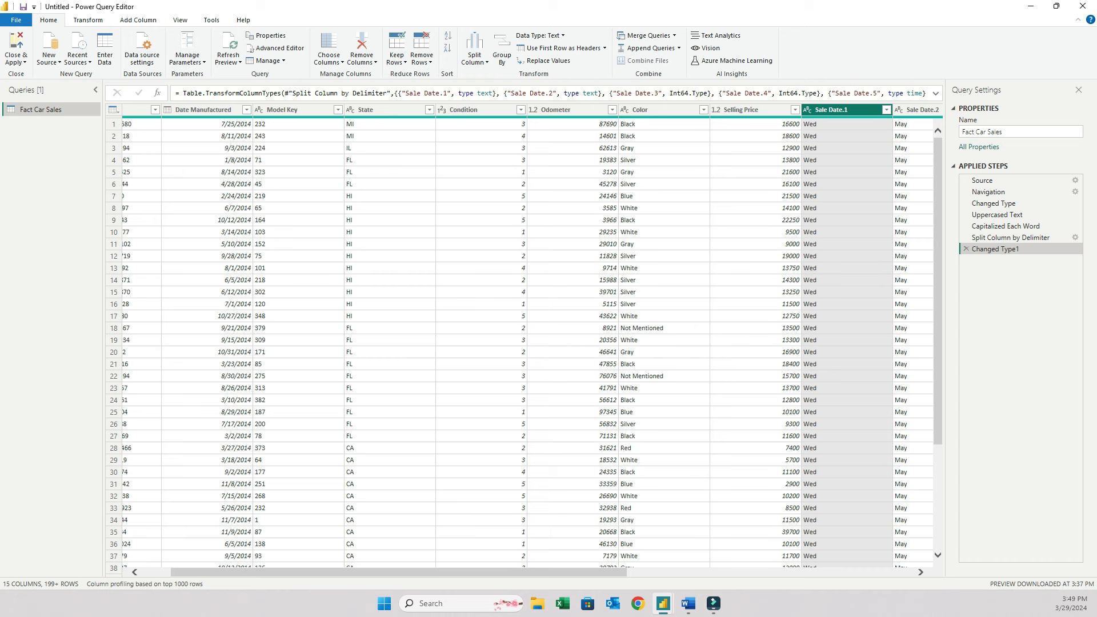
- Remove the Sale Date.1, Sale Date.5, Sale Date.6 and Sale Date.7 columns from the table
drag(398, 572, 685, 572)
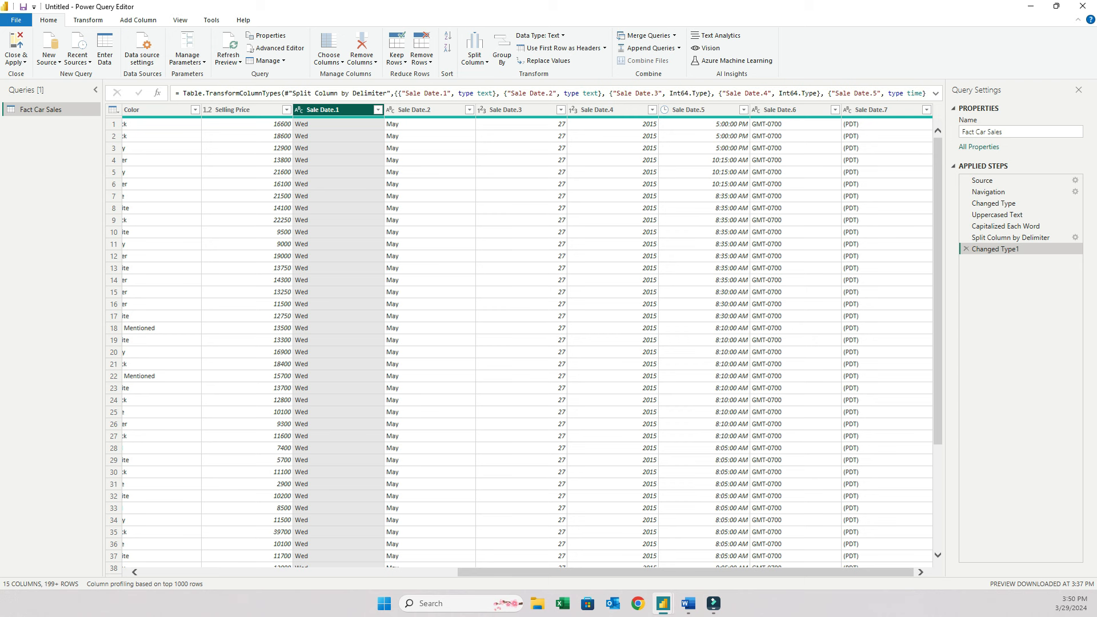
ctrl+click(689, 109)
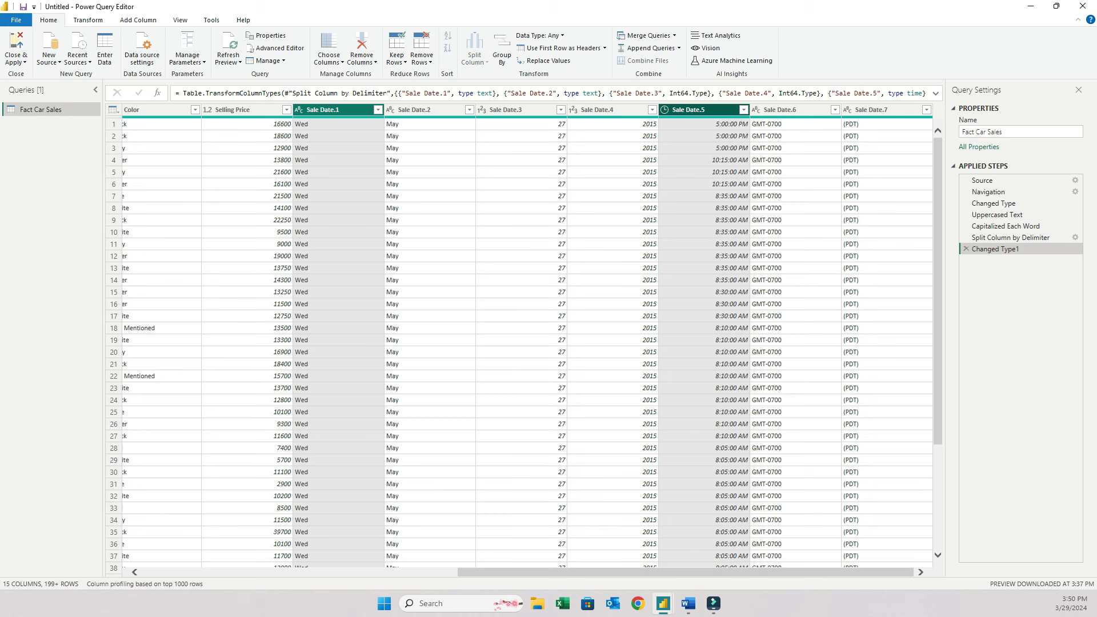
ctrl+click(780, 110)
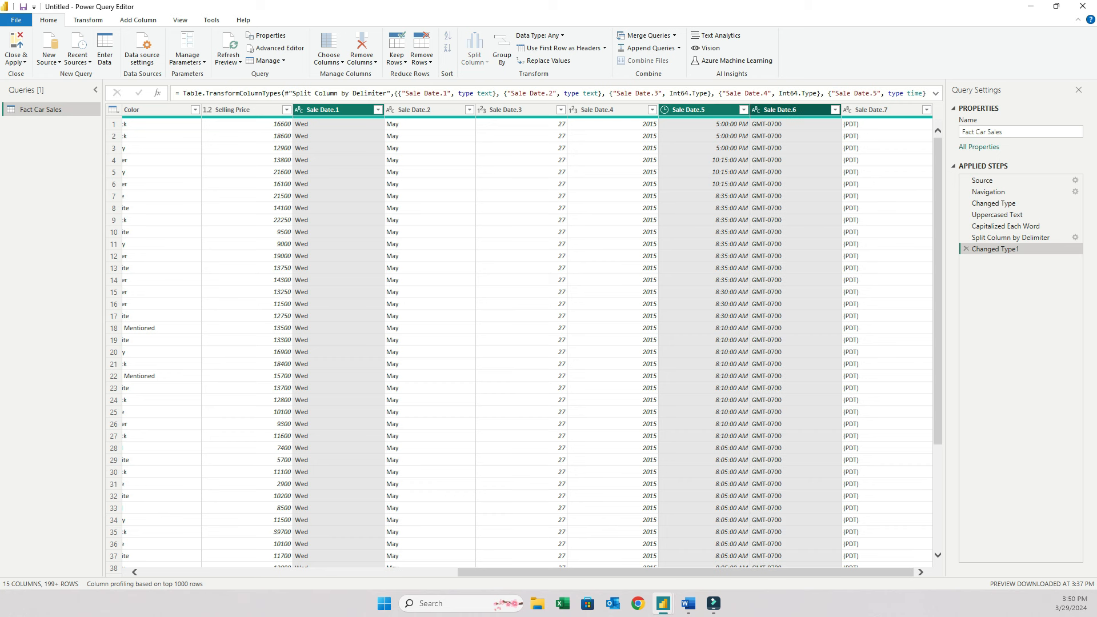
ctrl+click(871, 110)
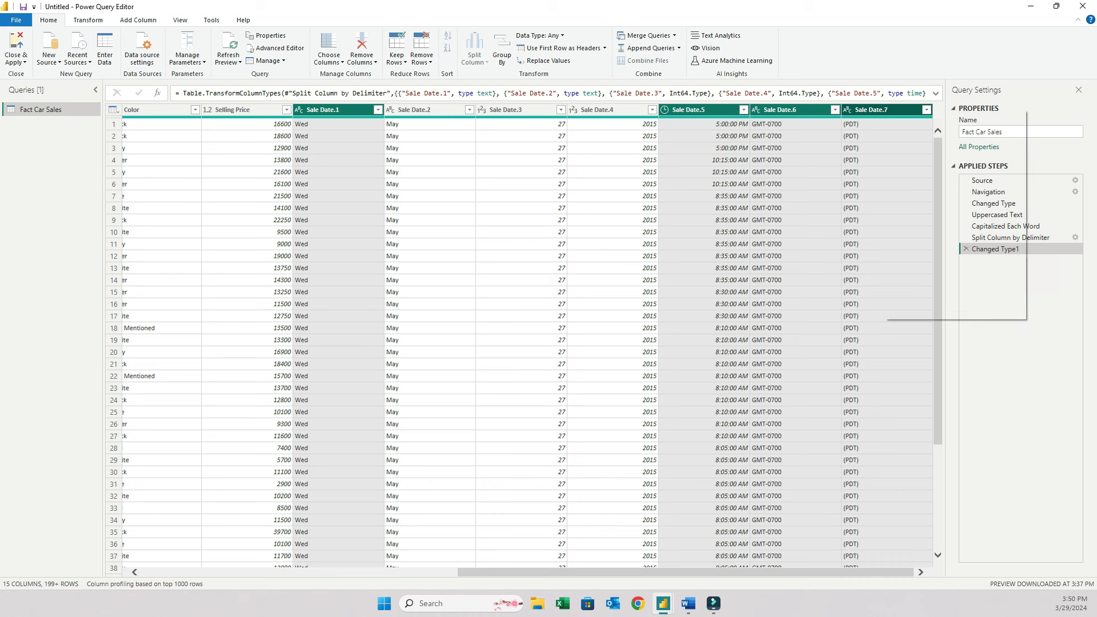
right_click(884, 110)
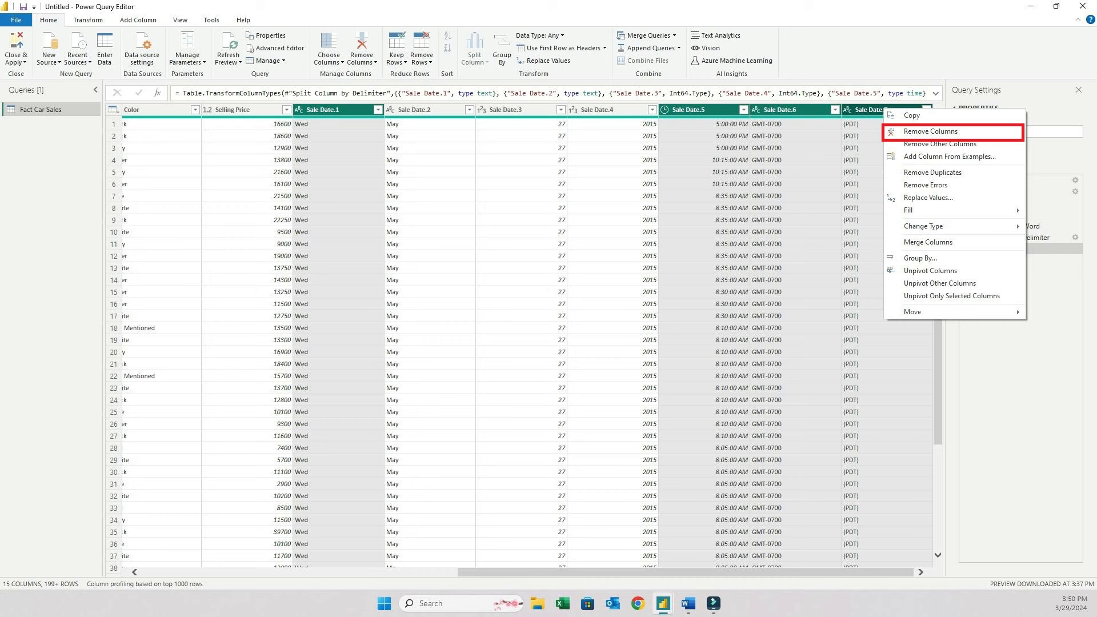
click(930, 132)
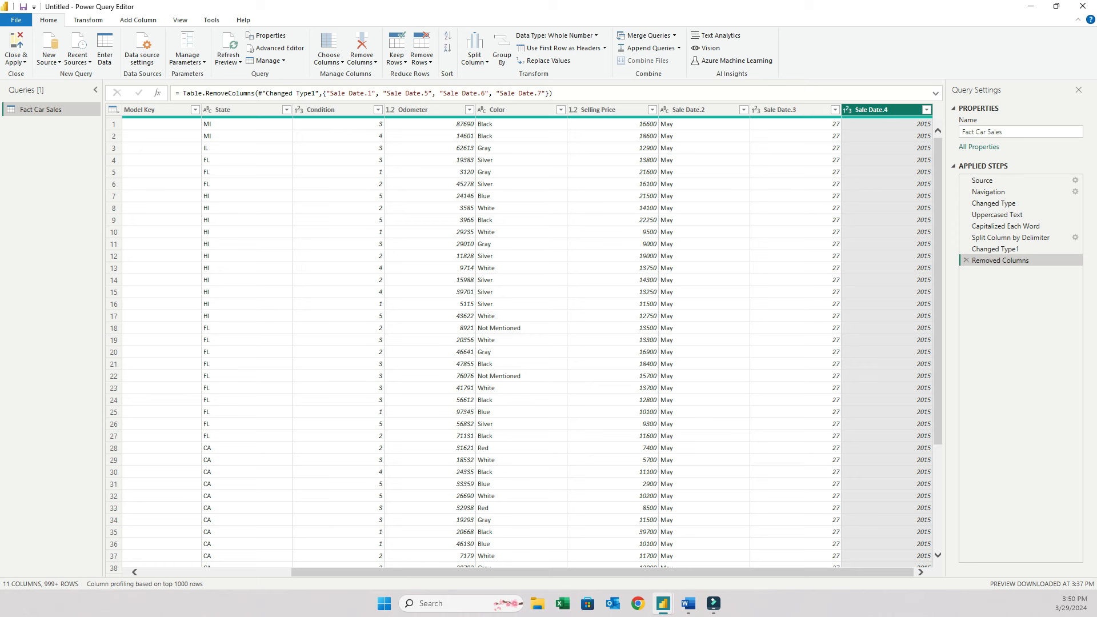
- Merge the Sale Date.2, Sale Date.3 and Sale Date.4 columns with a space separator into a column named Date of Sale
click(694, 110)
shift+click(783, 110)
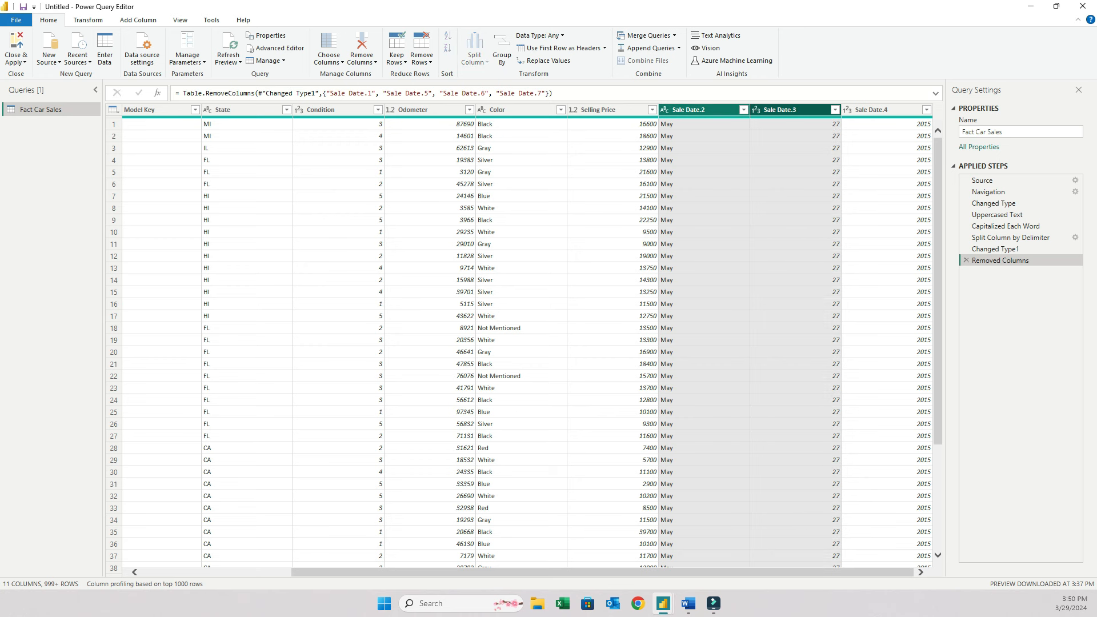
shift+click(874, 110)
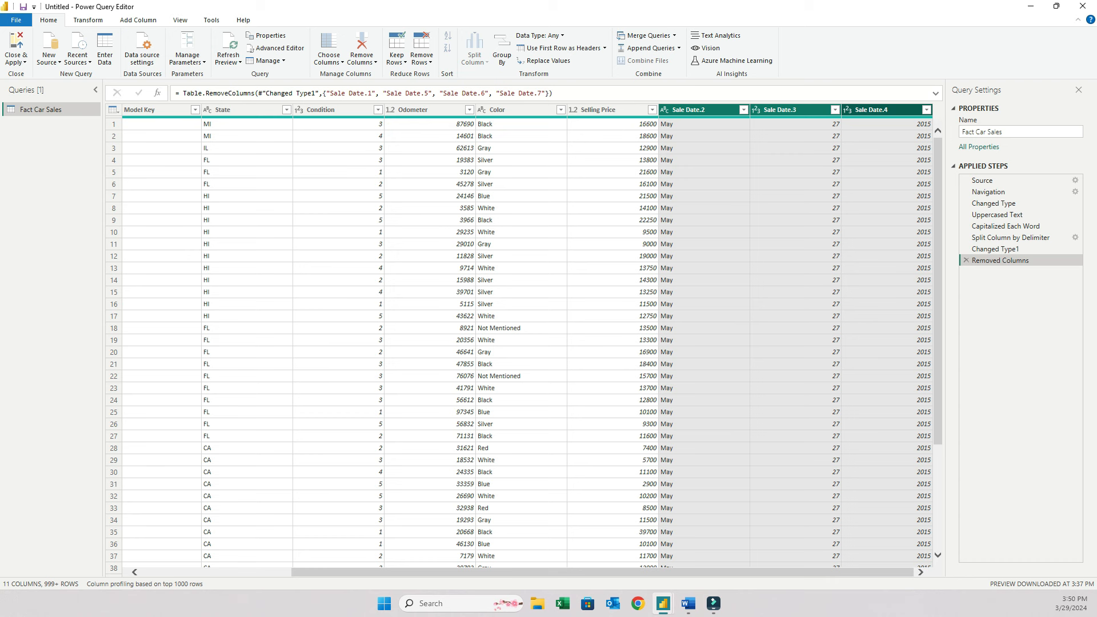
right_click(878, 111)
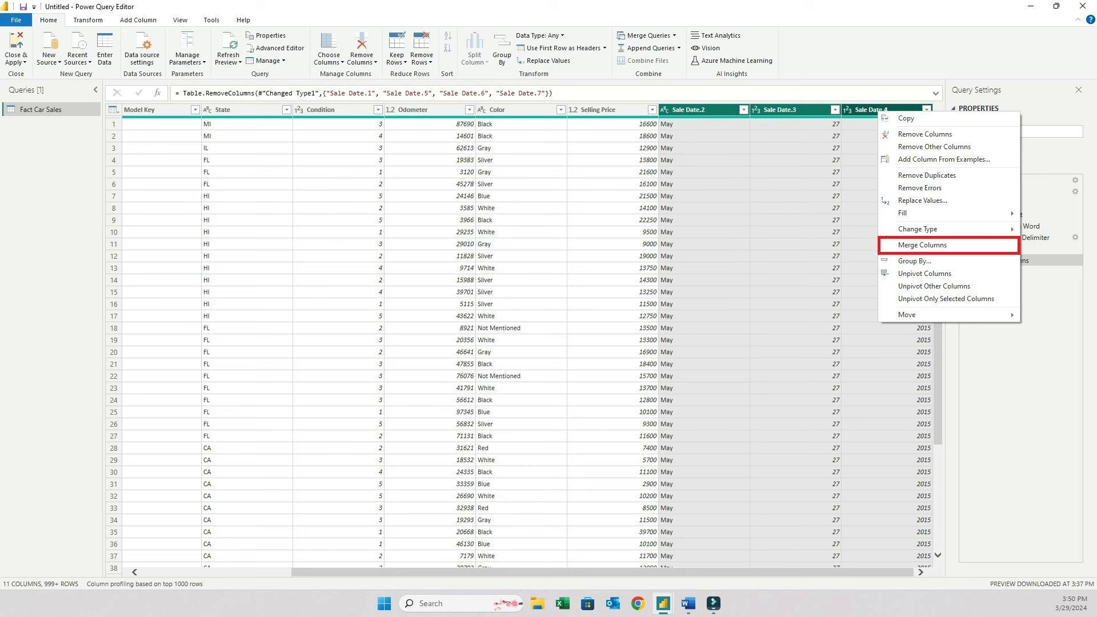
click(922, 245)
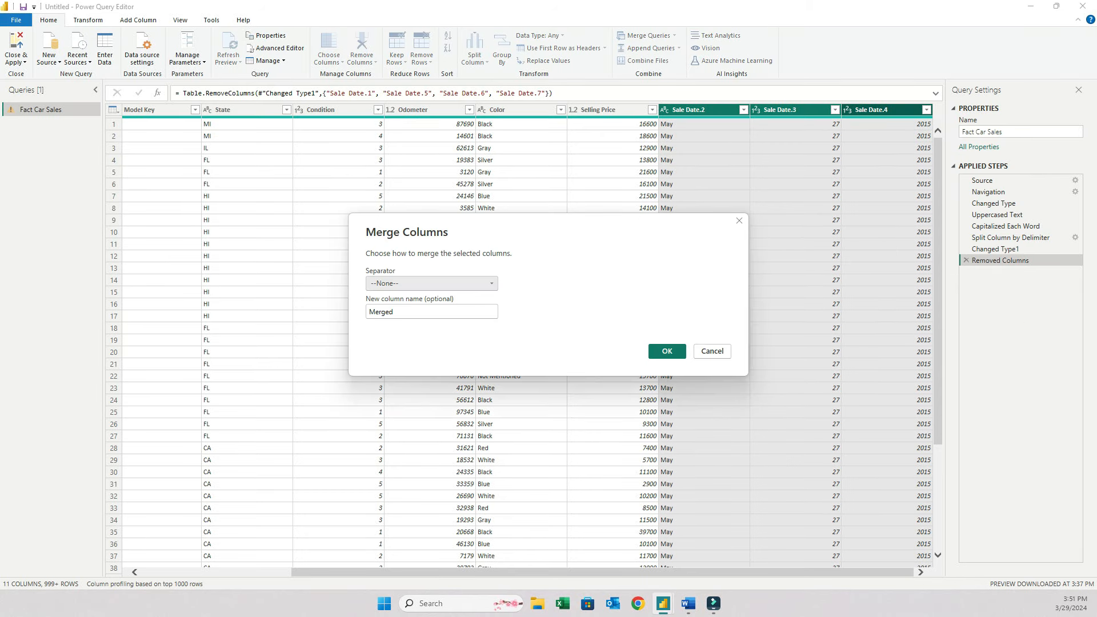
click(432, 284)
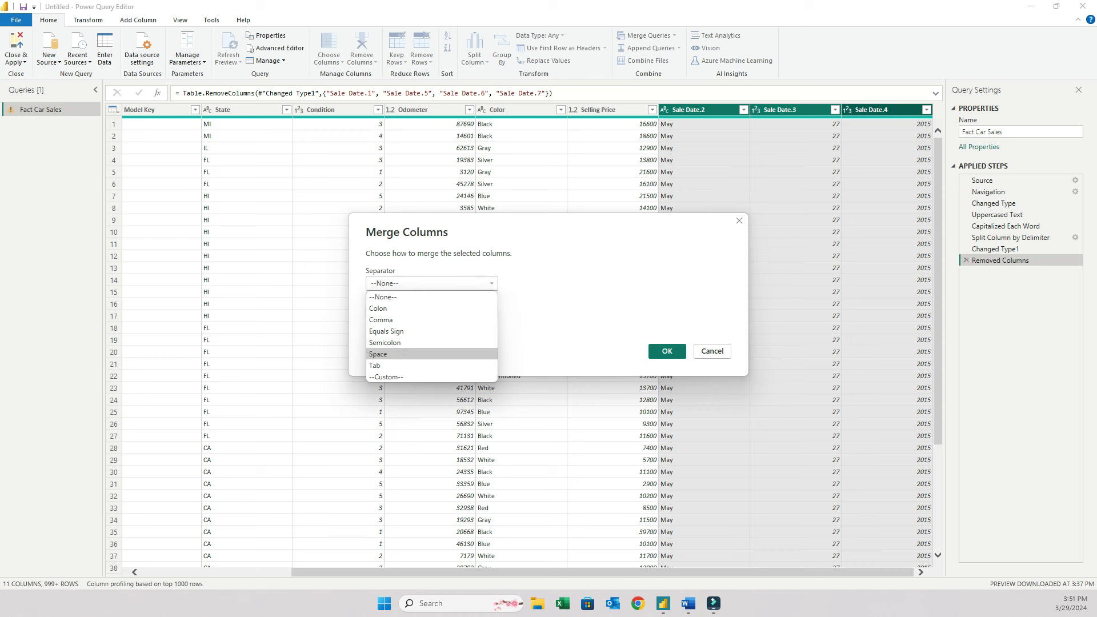
click(430, 355)
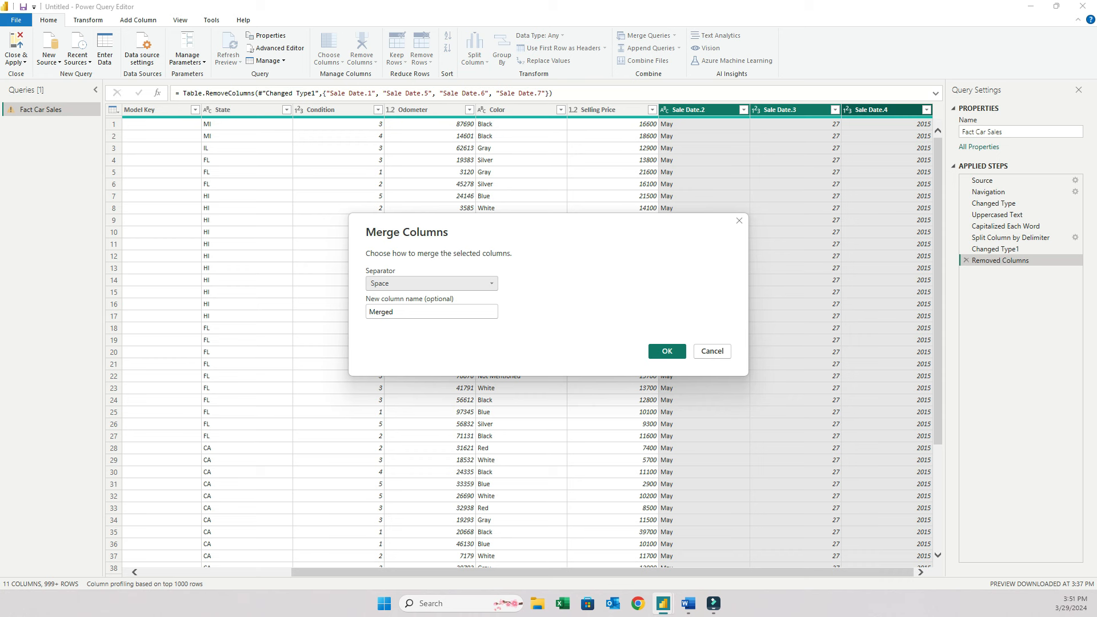
key(Tab)
text(Date)
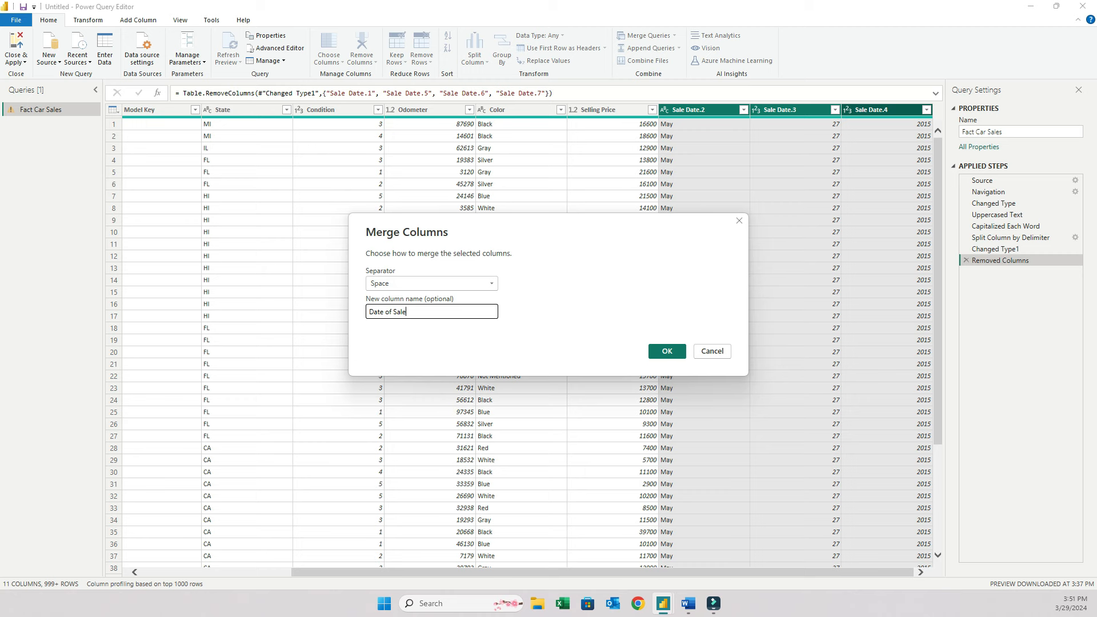
key(Return)
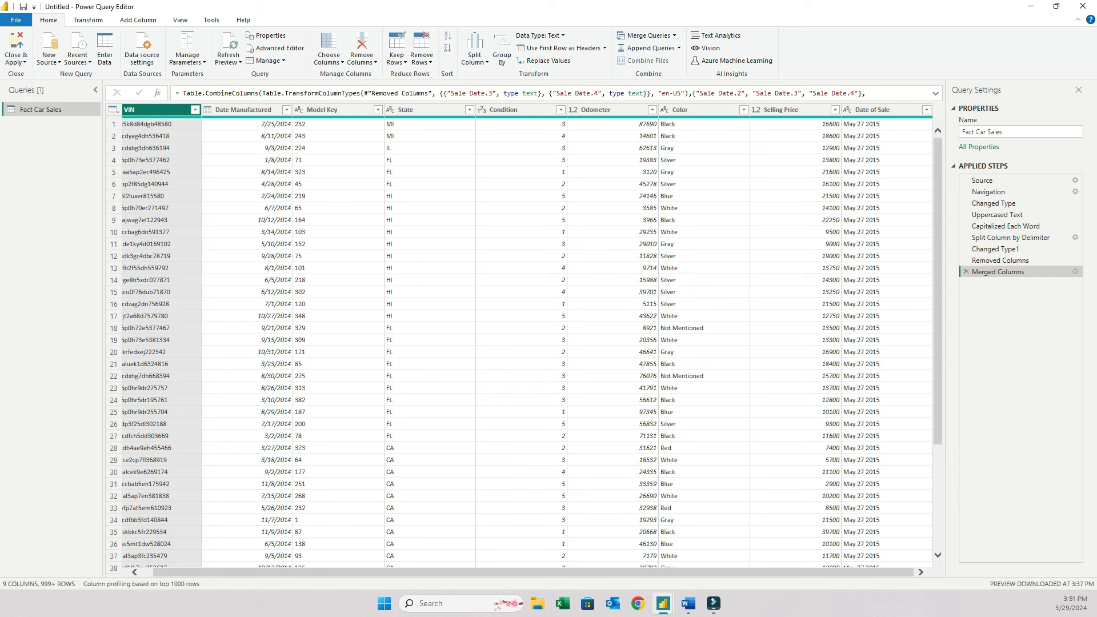
- Change the data type of the Date of Sale column to Date
click(873, 110)
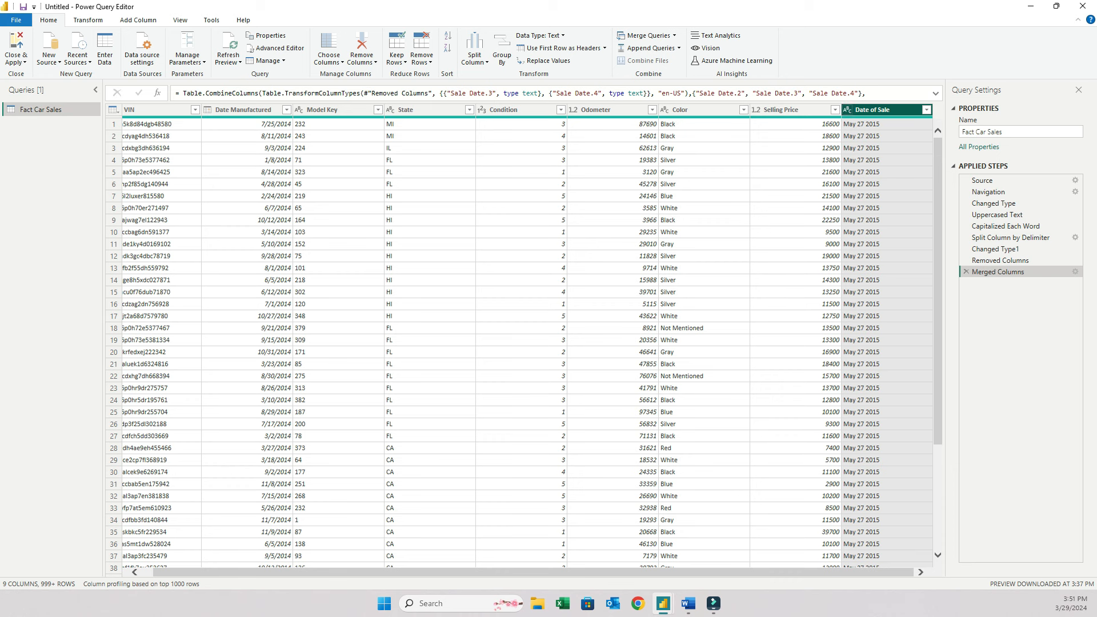
click(847, 110)
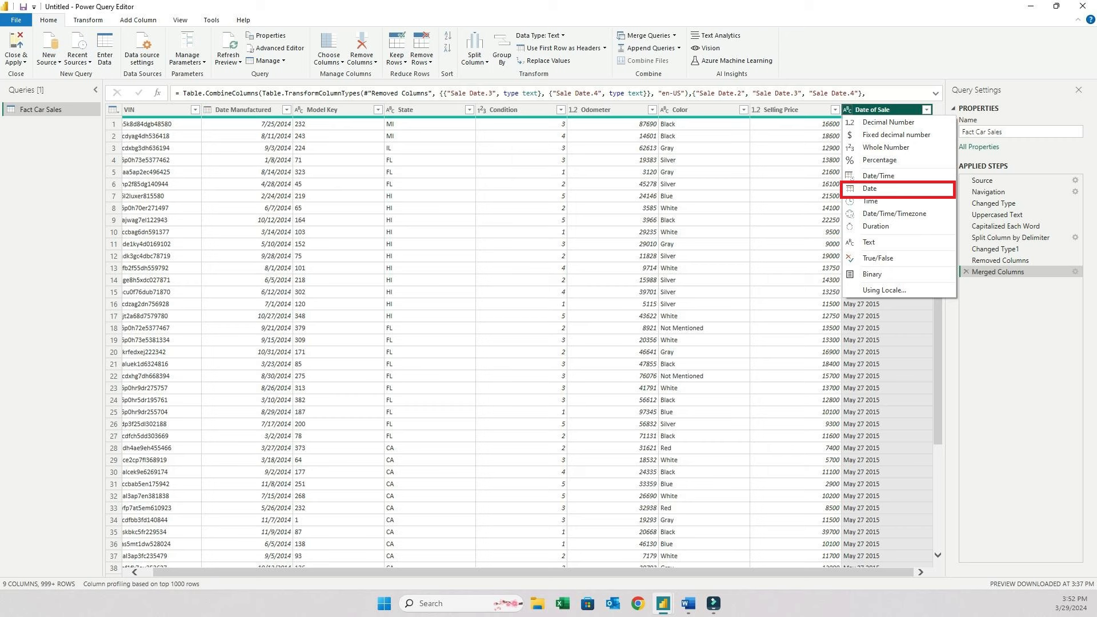
click(870, 188)
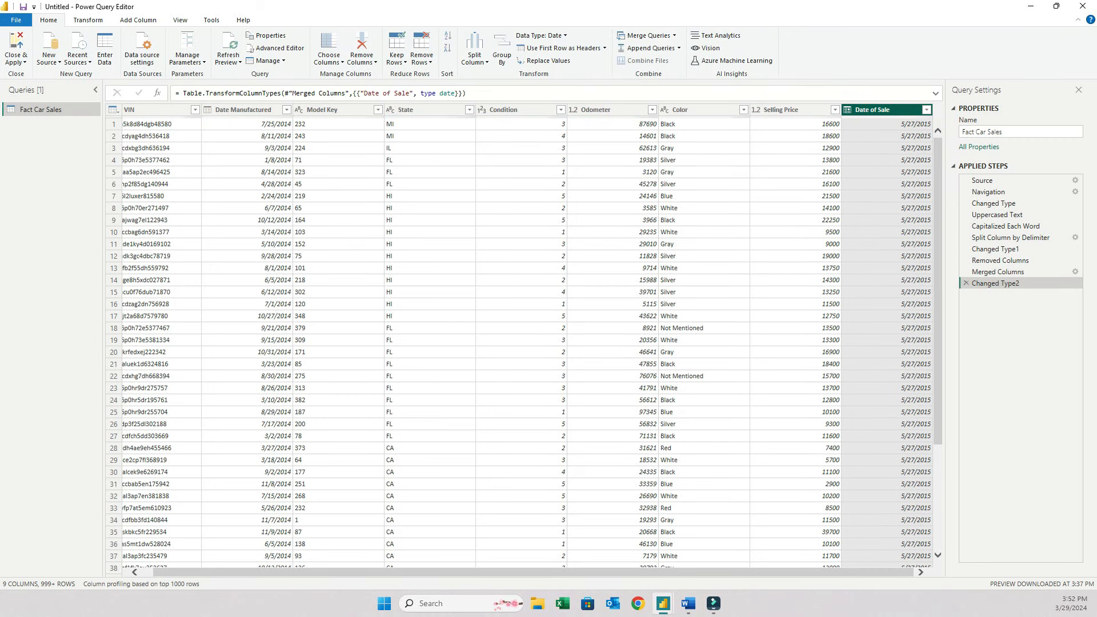
click(822, 565)
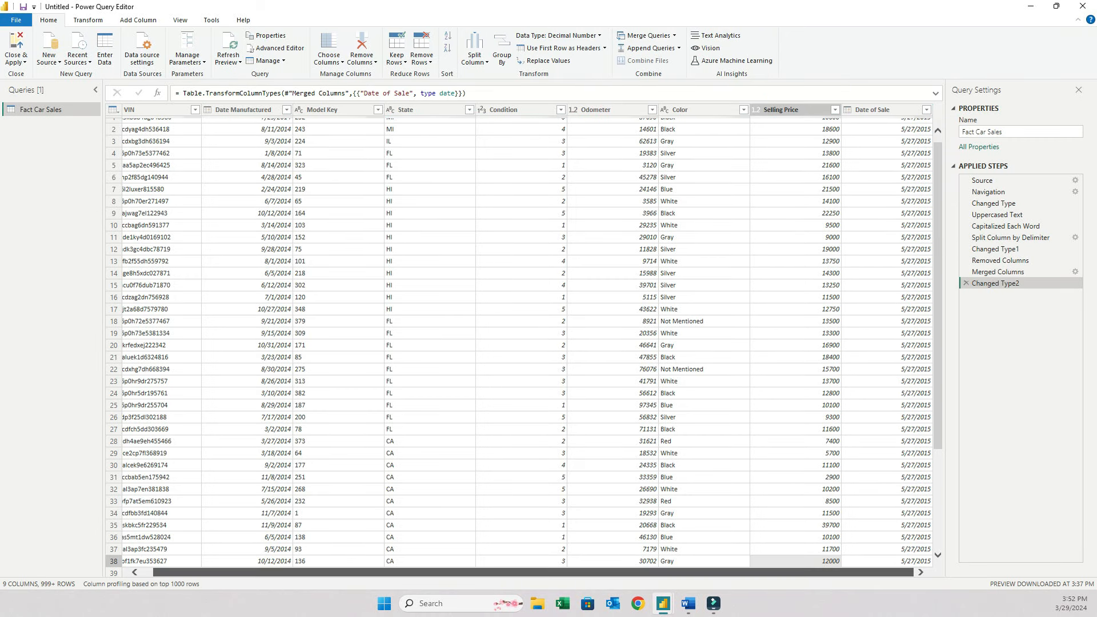
click(873, 110)
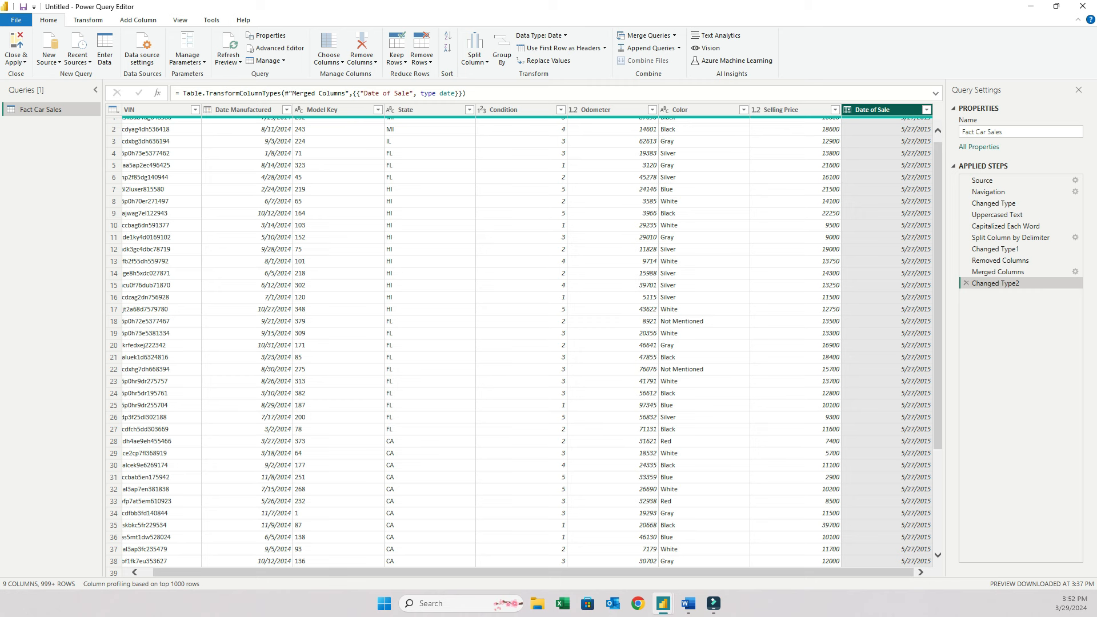
scroll(526, 343, up, 1)
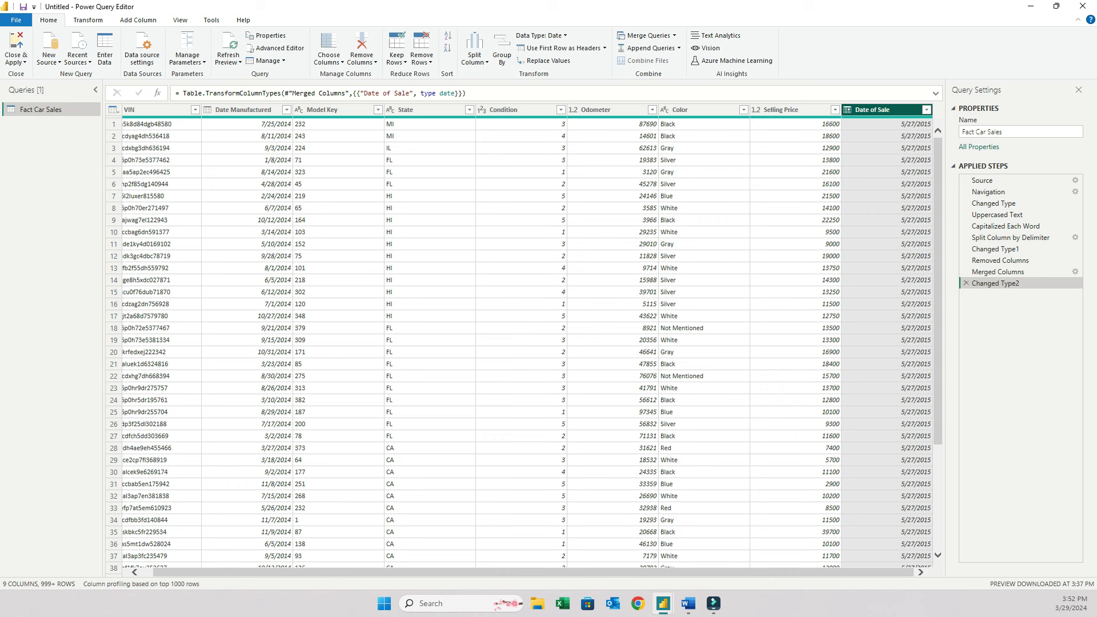
right_click(877, 108)
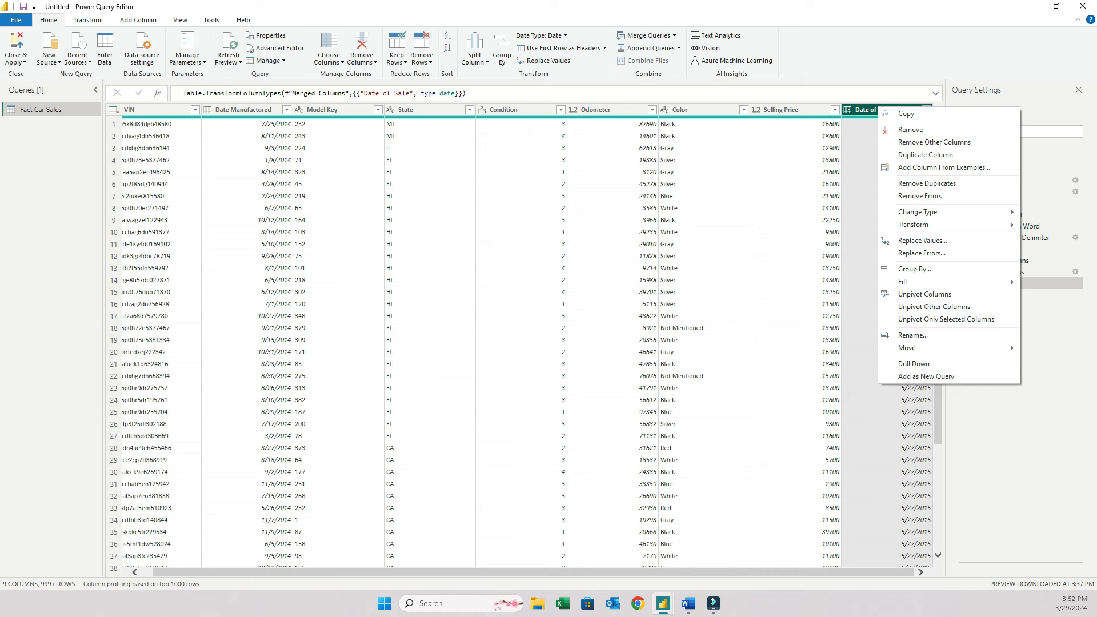
click(861, 124)
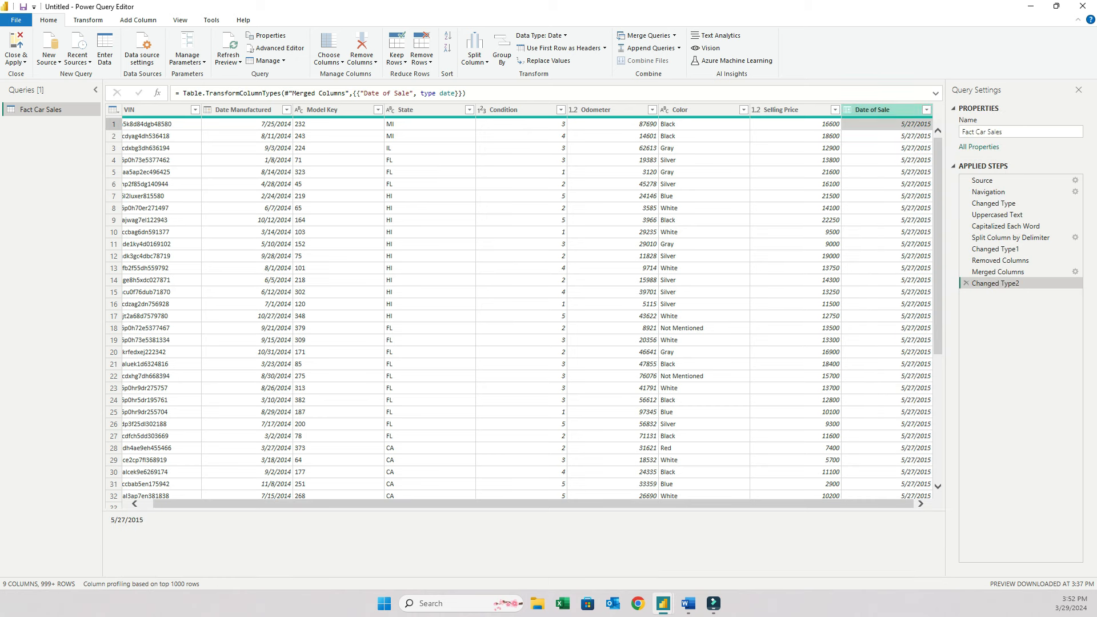
- Filter the Date of Sale column to keep rows after 12/31/2014 and before 1/1/2016
click(926, 110)
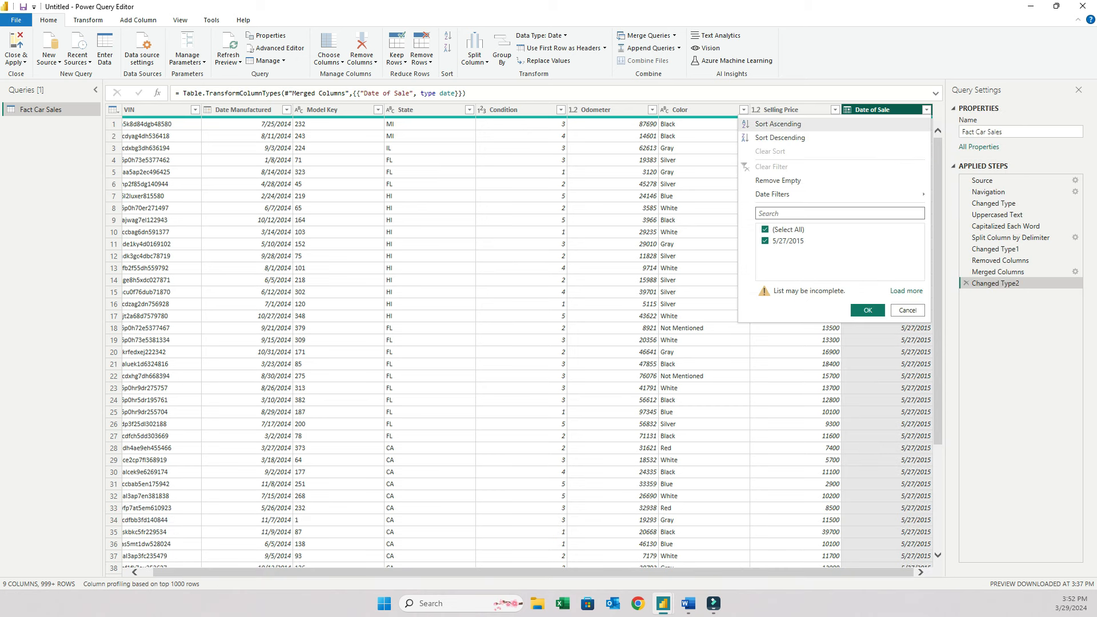
mouse_move(773, 194)
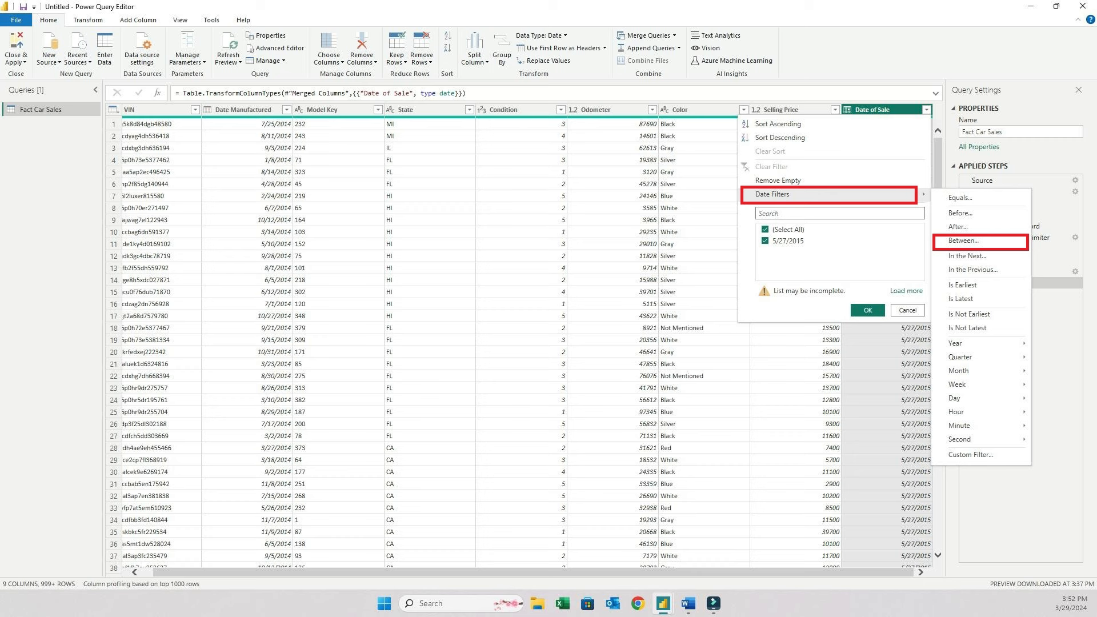
click(963, 241)
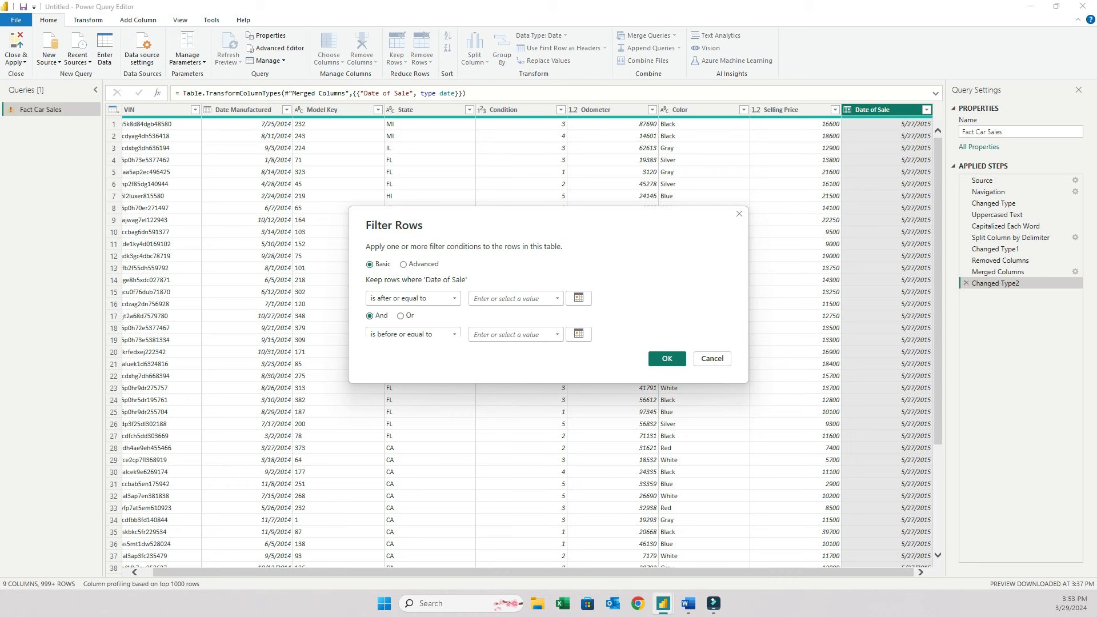
click(413, 298)
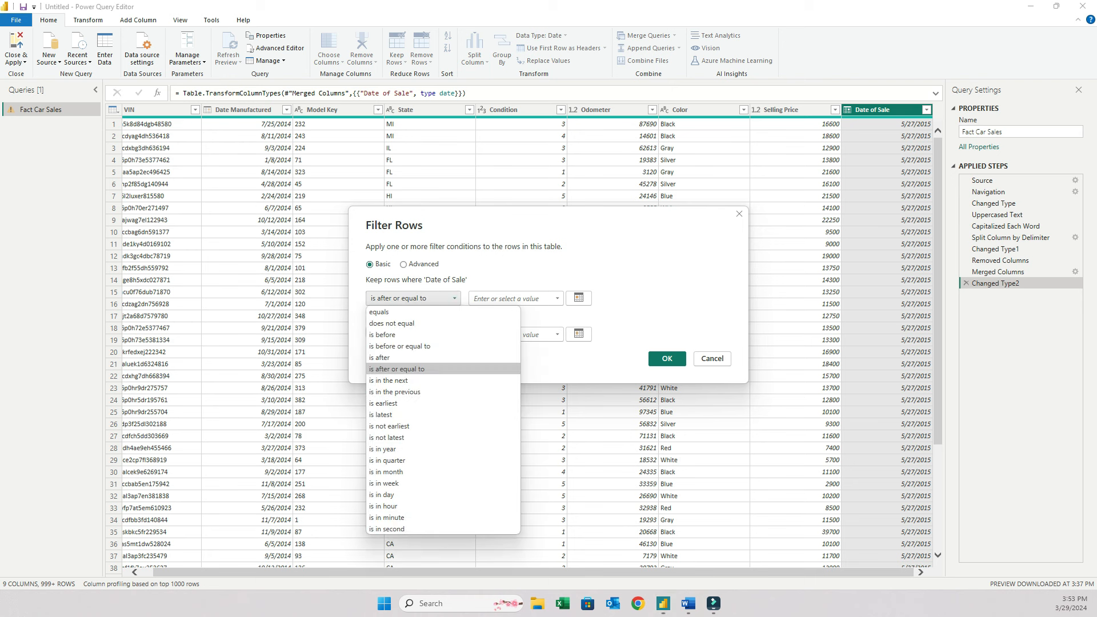
click(400, 358)
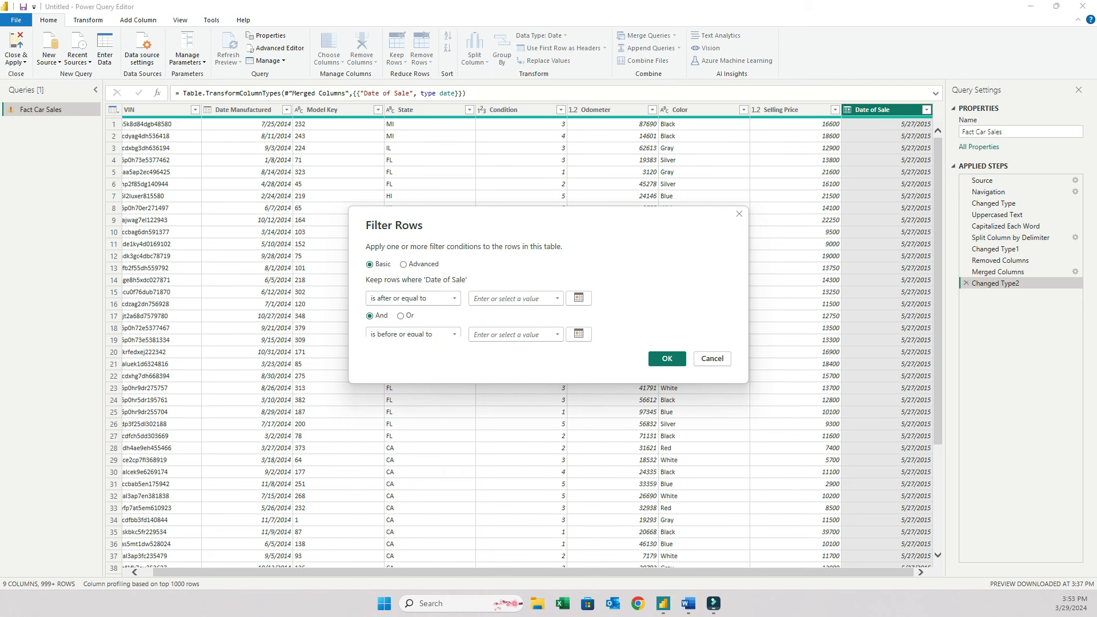
click(517, 298)
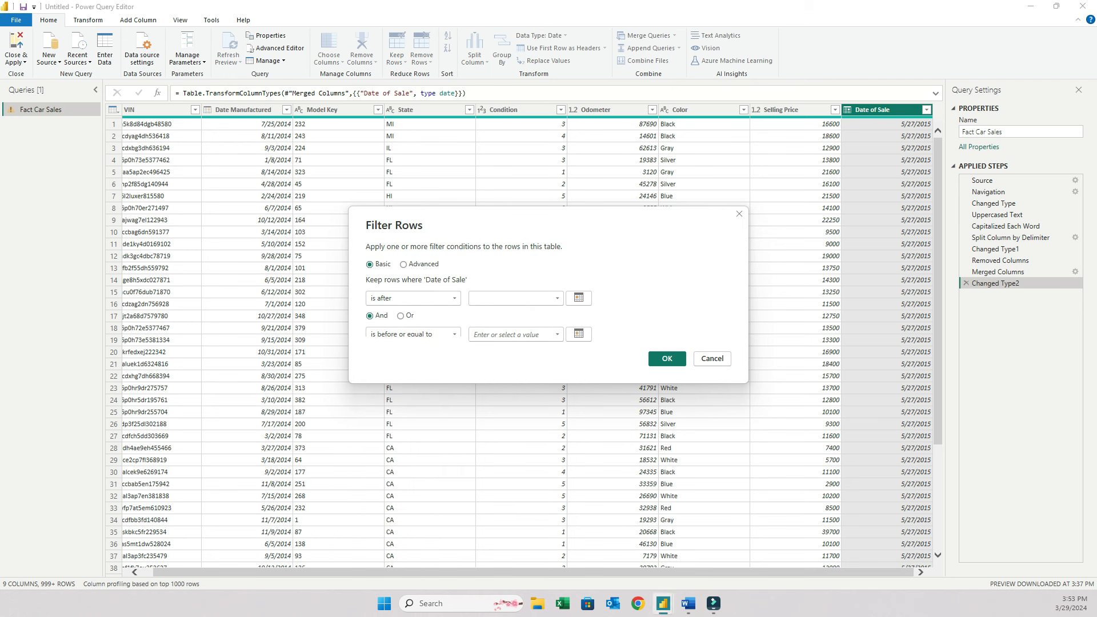
text(12/31/2014)
click(414, 333)
click(394, 382)
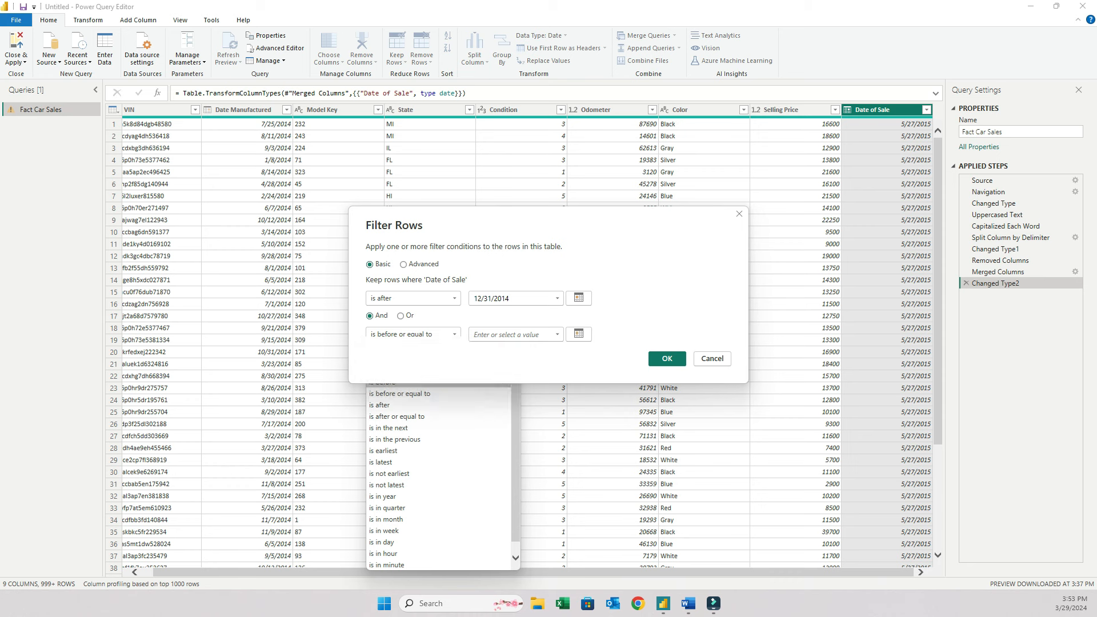
click(509, 334)
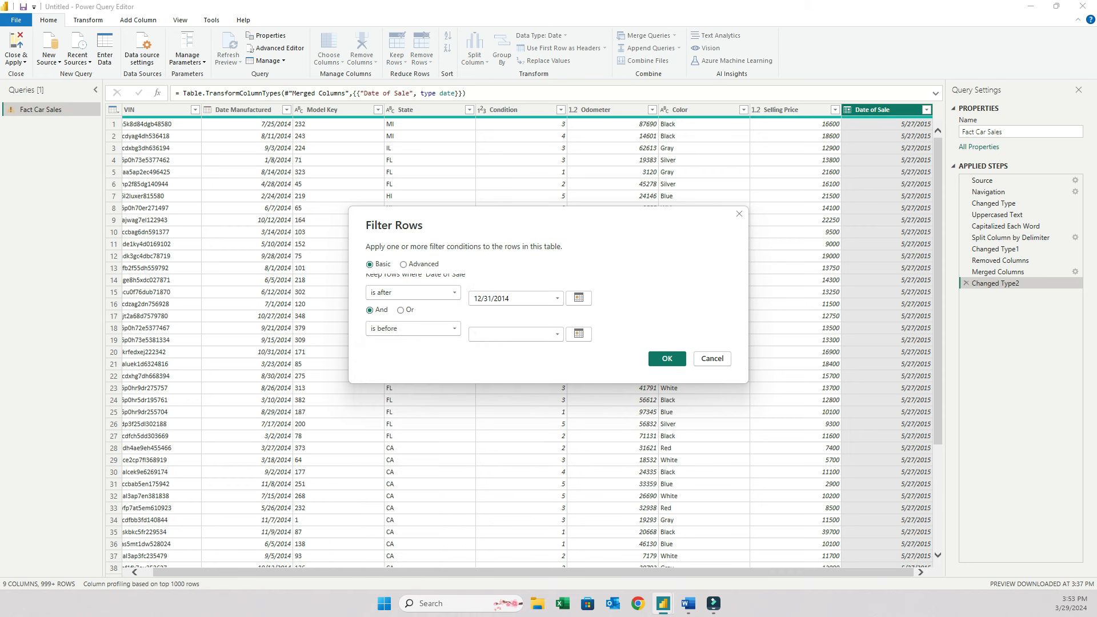
text(1/1/2016)
click(667, 359)
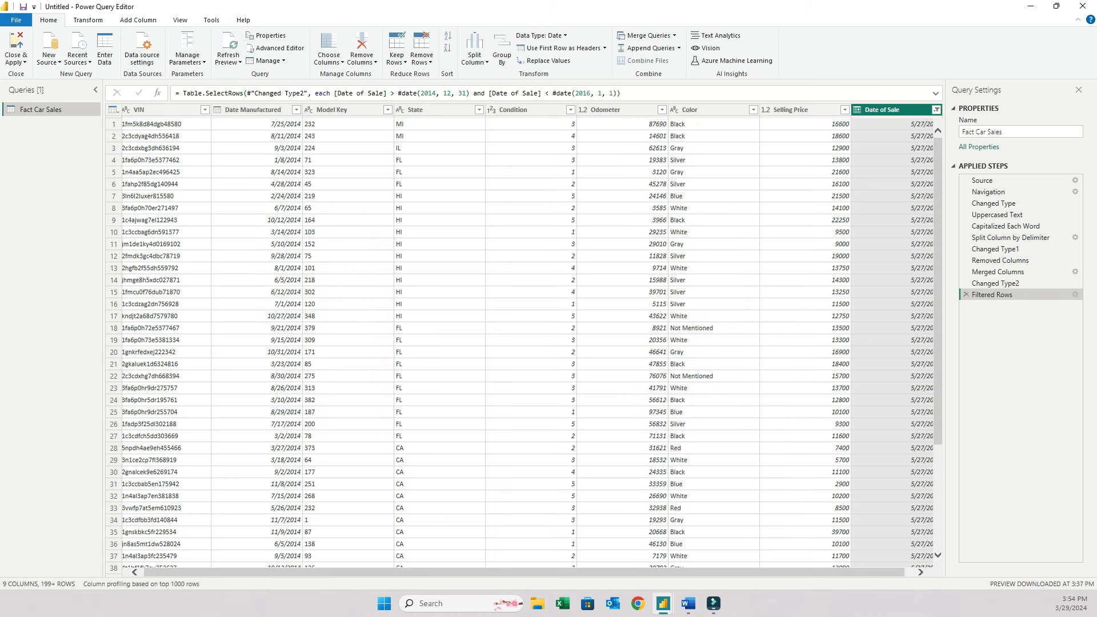
- Sort the Fact Car Sales table by Date of Sale in ascending order
click(927, 110)
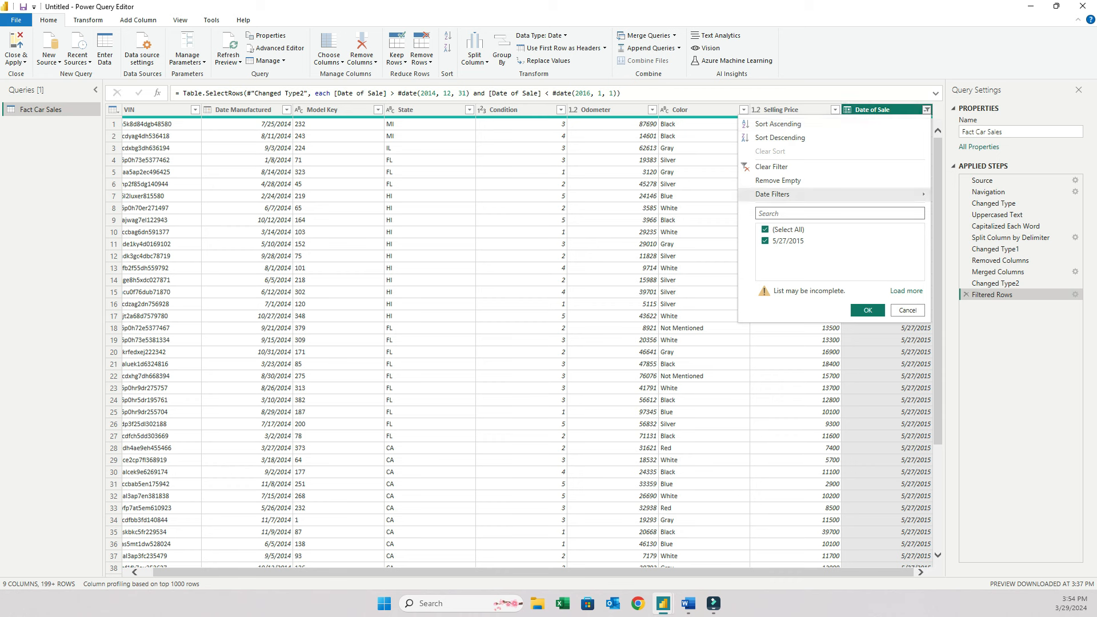
click(927, 110)
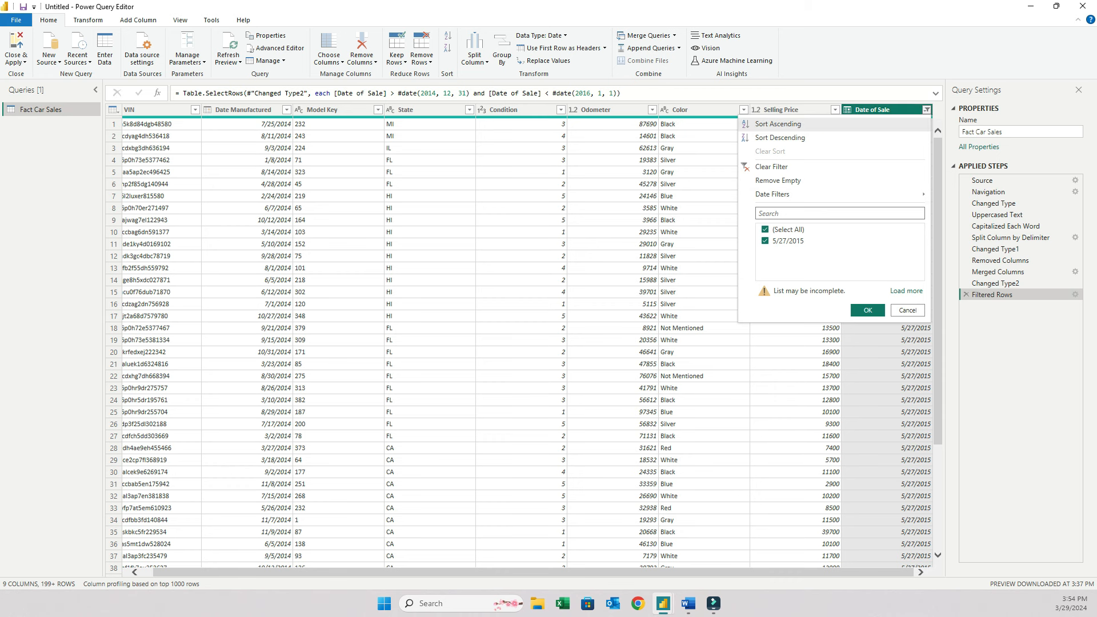
click(778, 124)
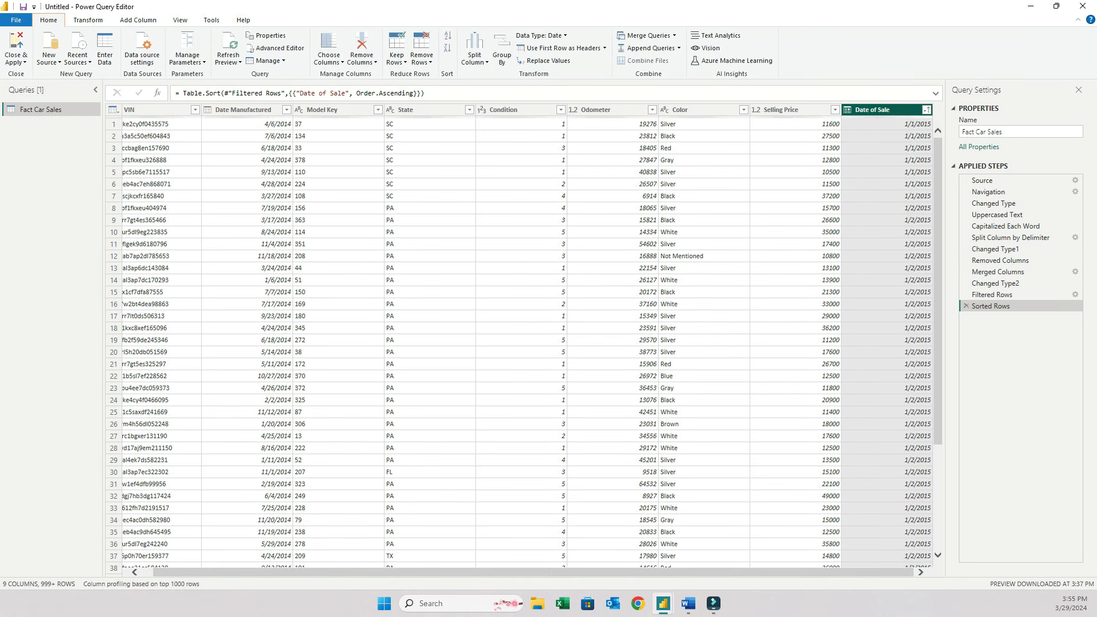
- Sort the Fact Car Sales table by Date of Sale in descending order
click(926, 110)
click(780, 138)
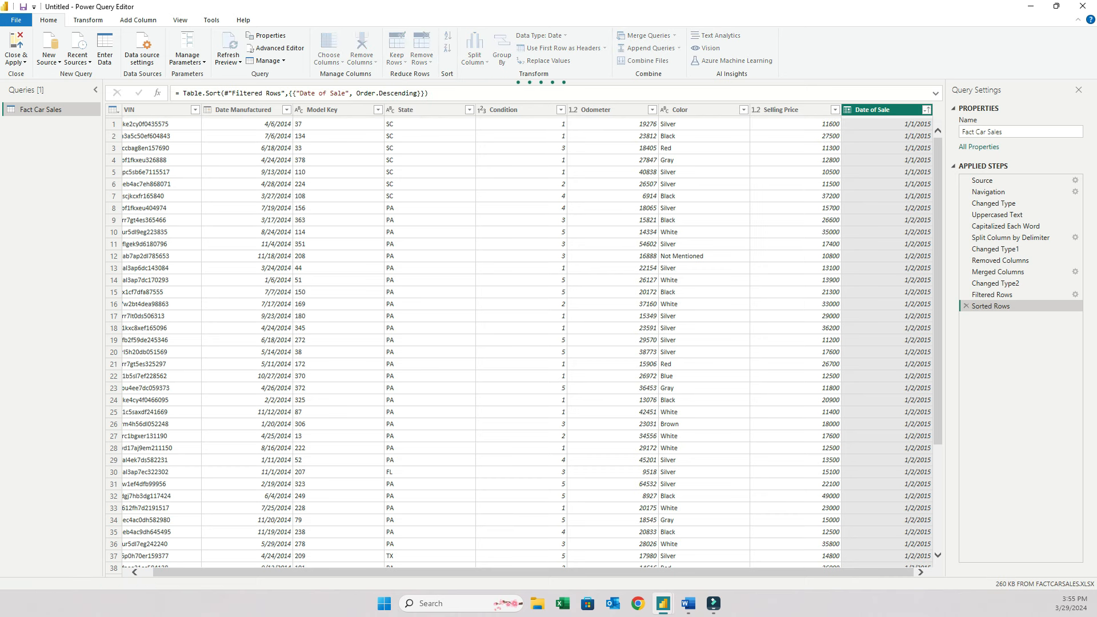
key(alt)
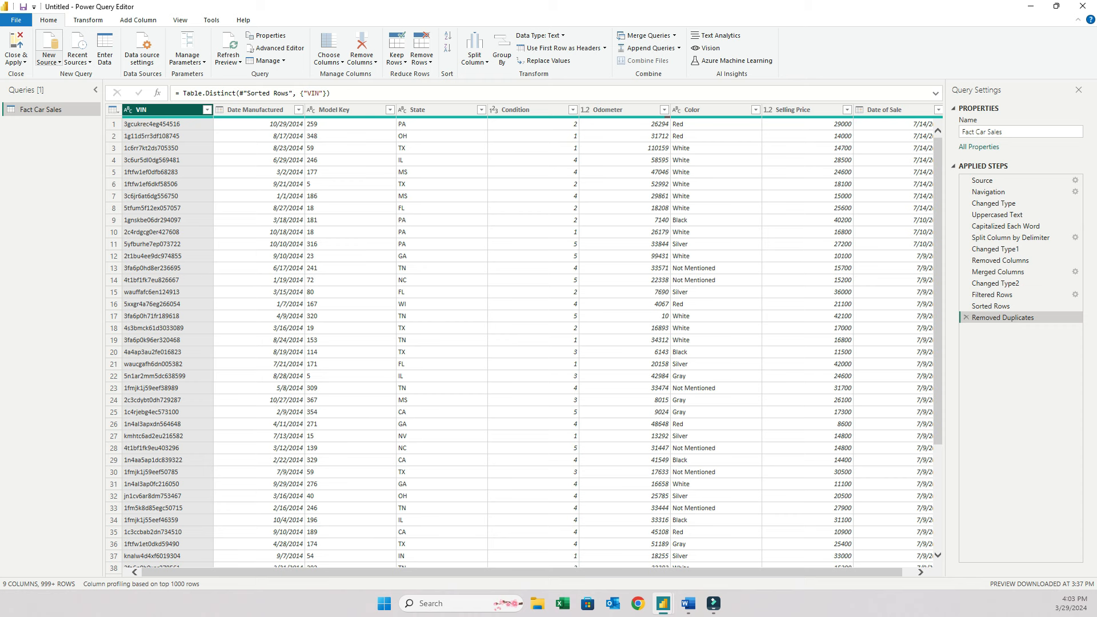
- Import the DimModel CSV file from the Sample Data folder as a new query, keeping the default import settings
click(48, 58)
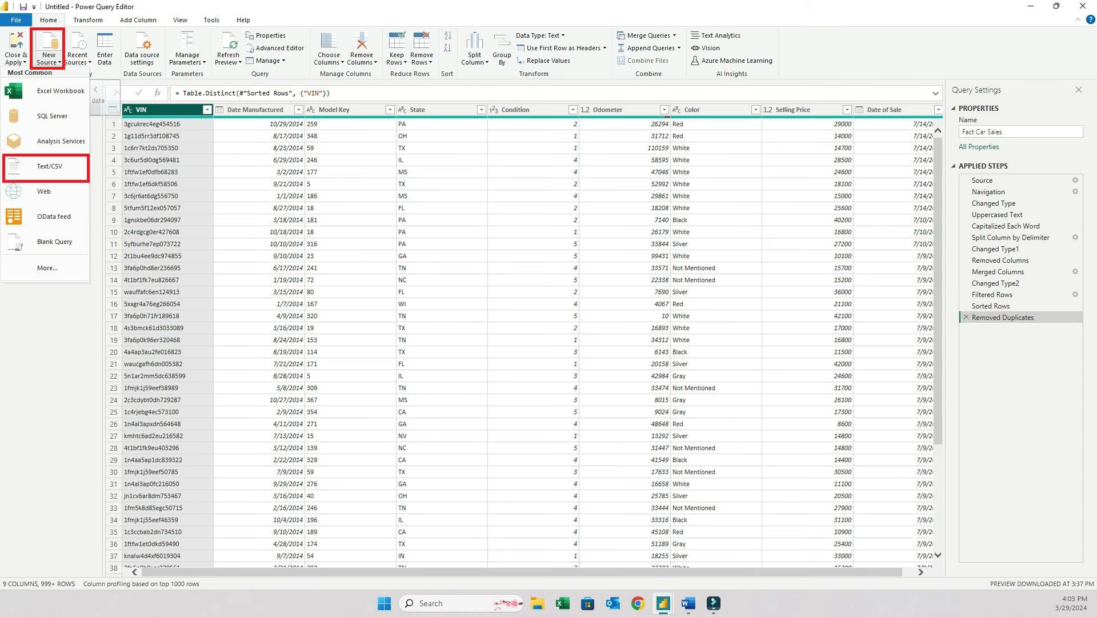
click(49, 166)
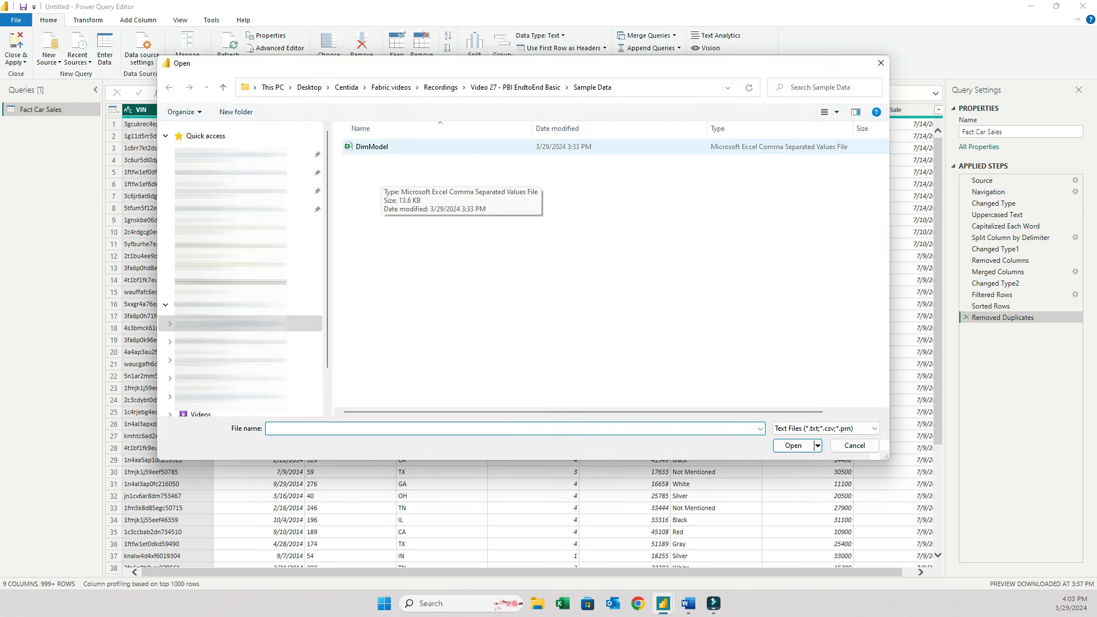
double_click(381, 148)
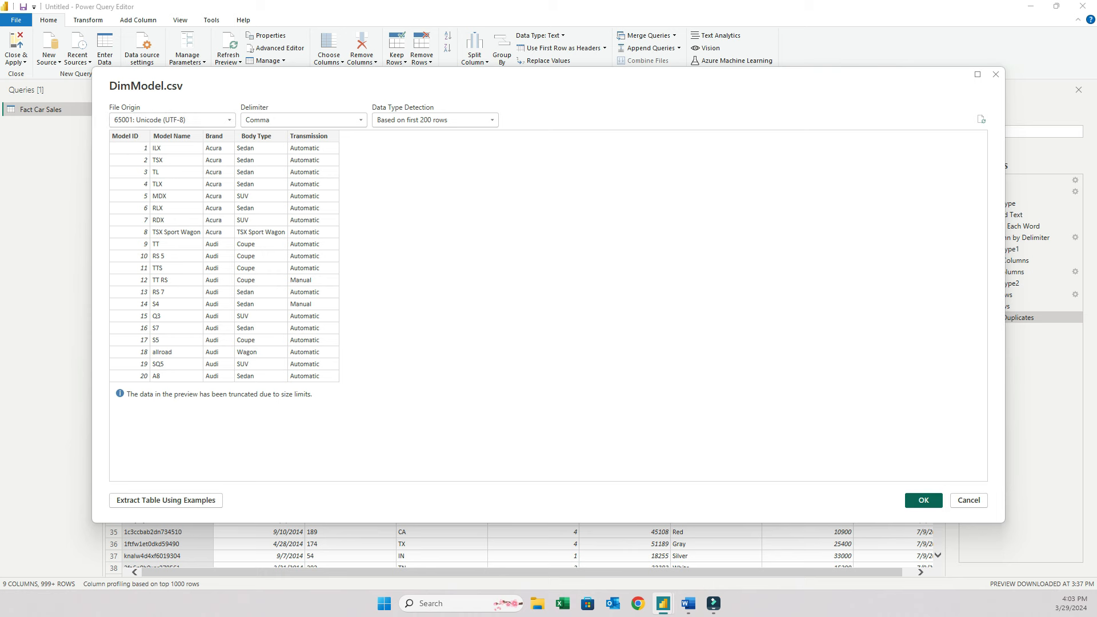
click(923, 500)
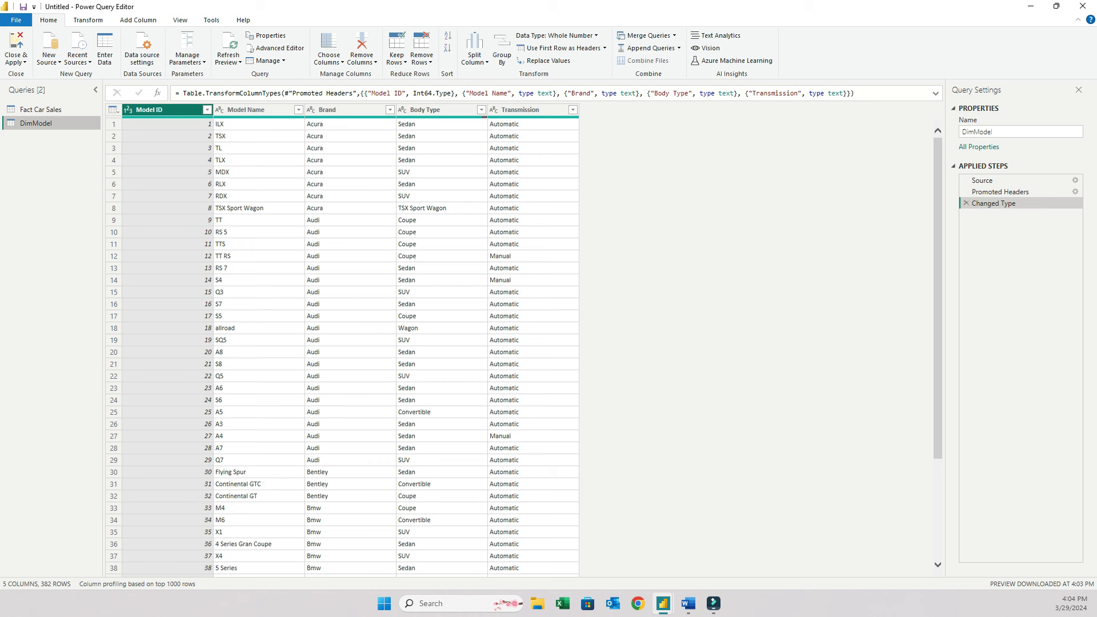
- Rename the DimModel query as Dim Model
double_click(41, 124)
key(Left)
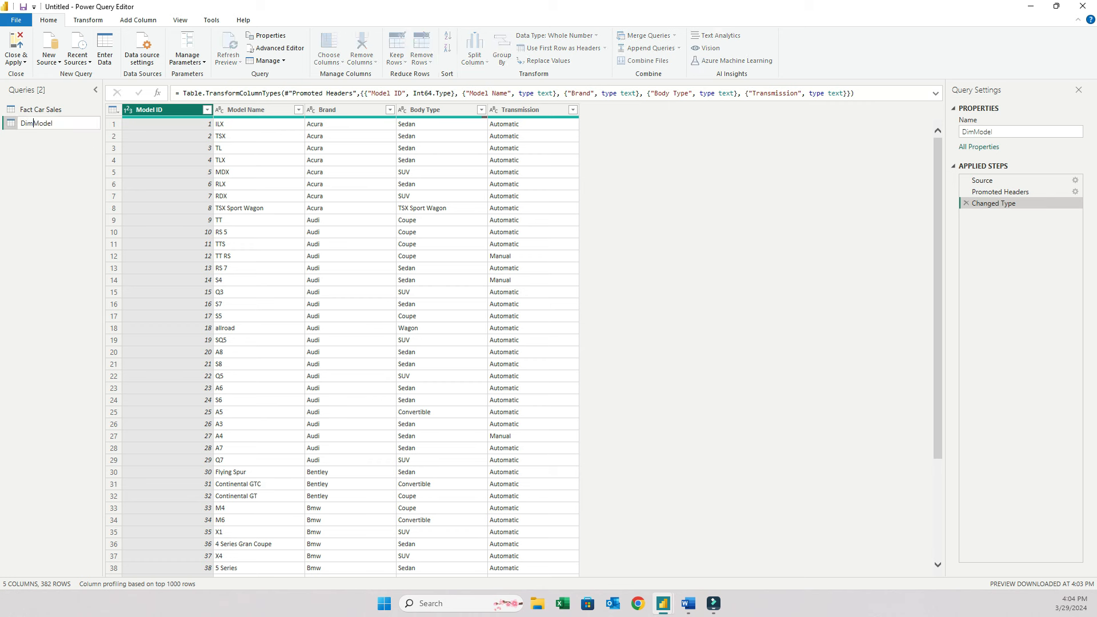
key(Return)
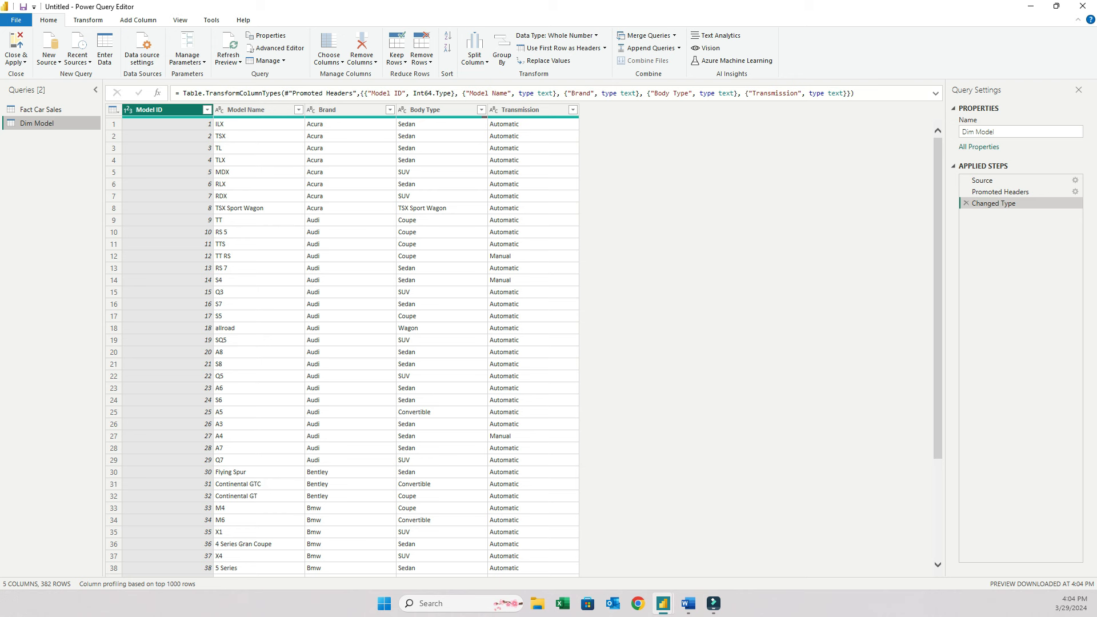
- Change the data type of the Model ID column to Text, replacing the current conversion
click(128, 110)
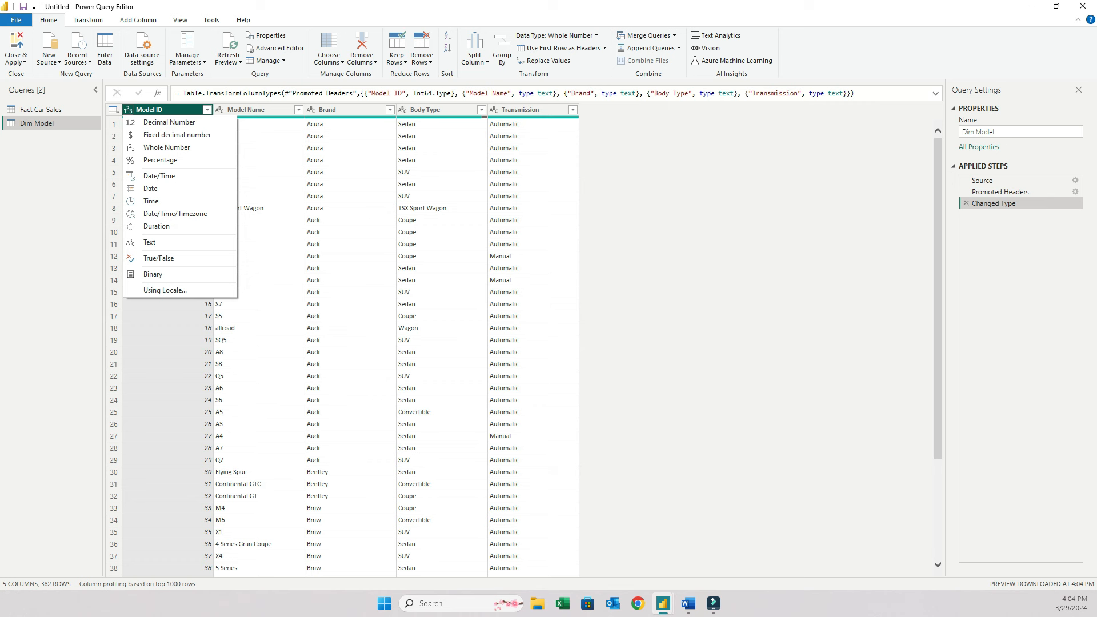
click(149, 241)
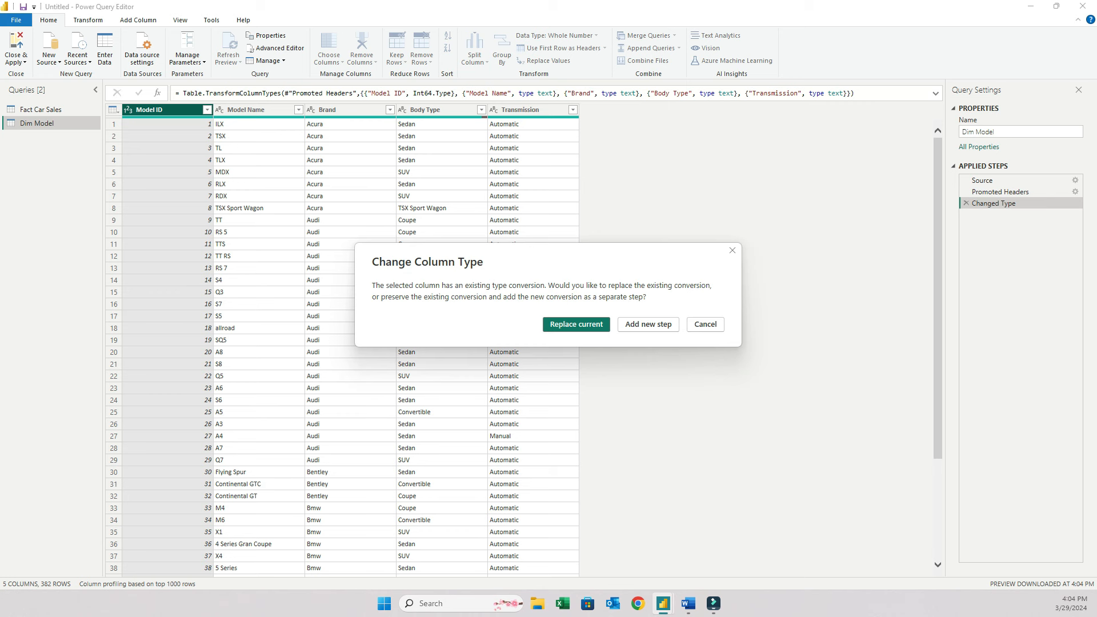
click(577, 324)
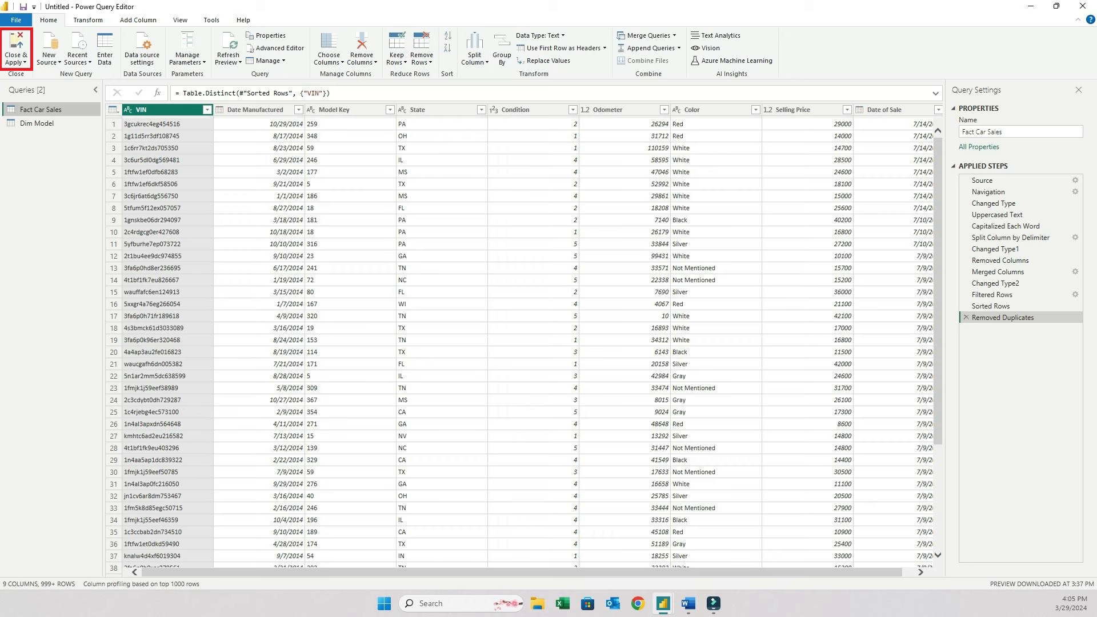
- Close Power Query with the changes applied and show the tables in the Model view of Power BI Desktop
click(16, 47)
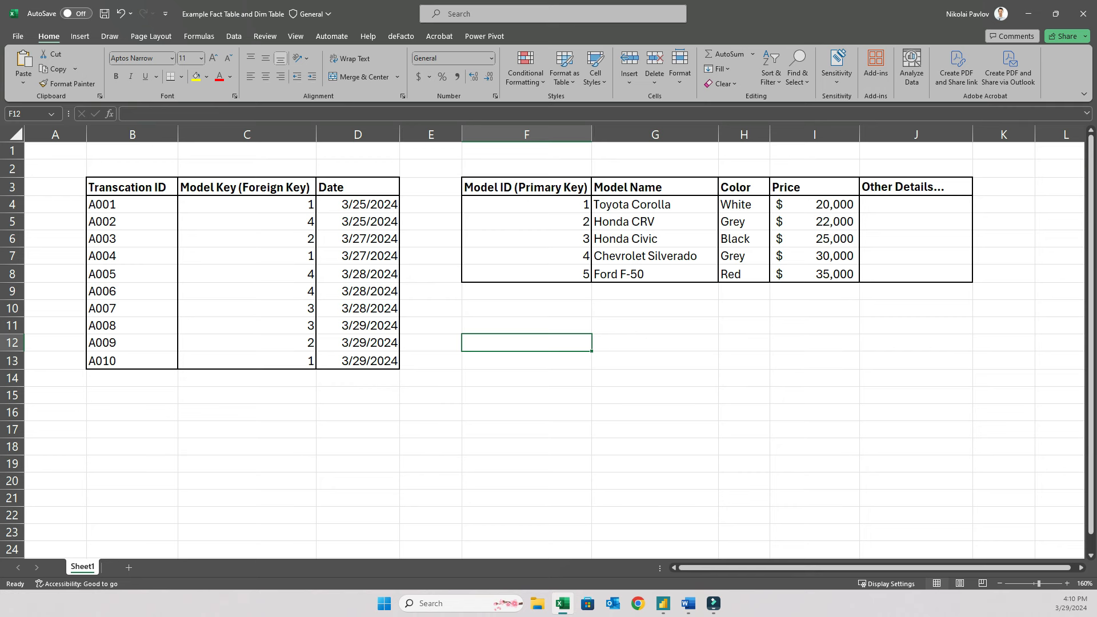
click(663, 603)
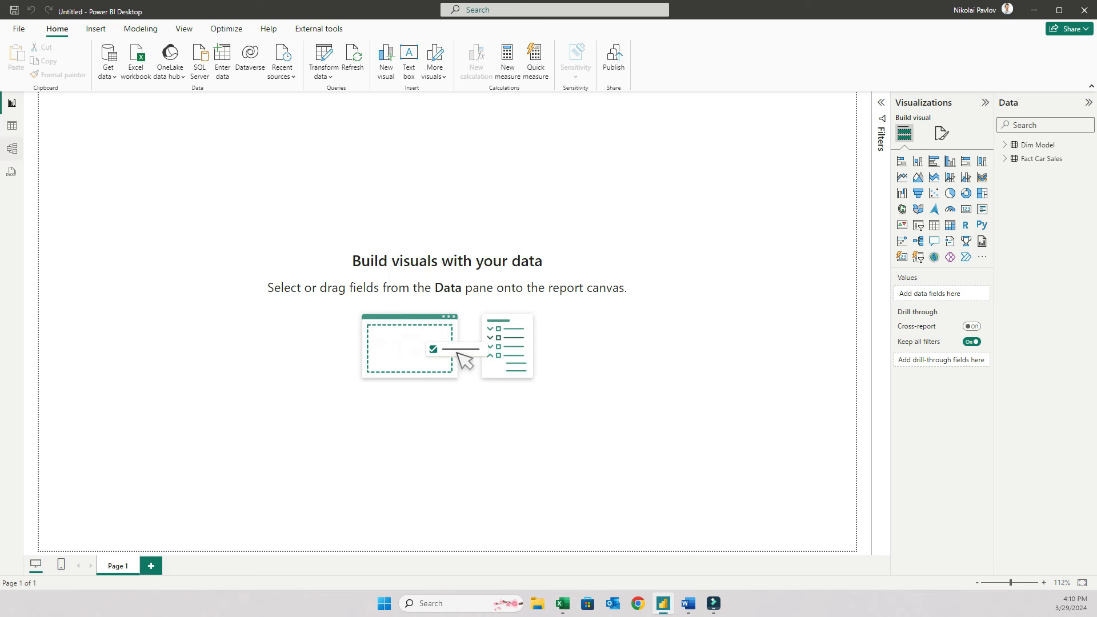
click(12, 149)
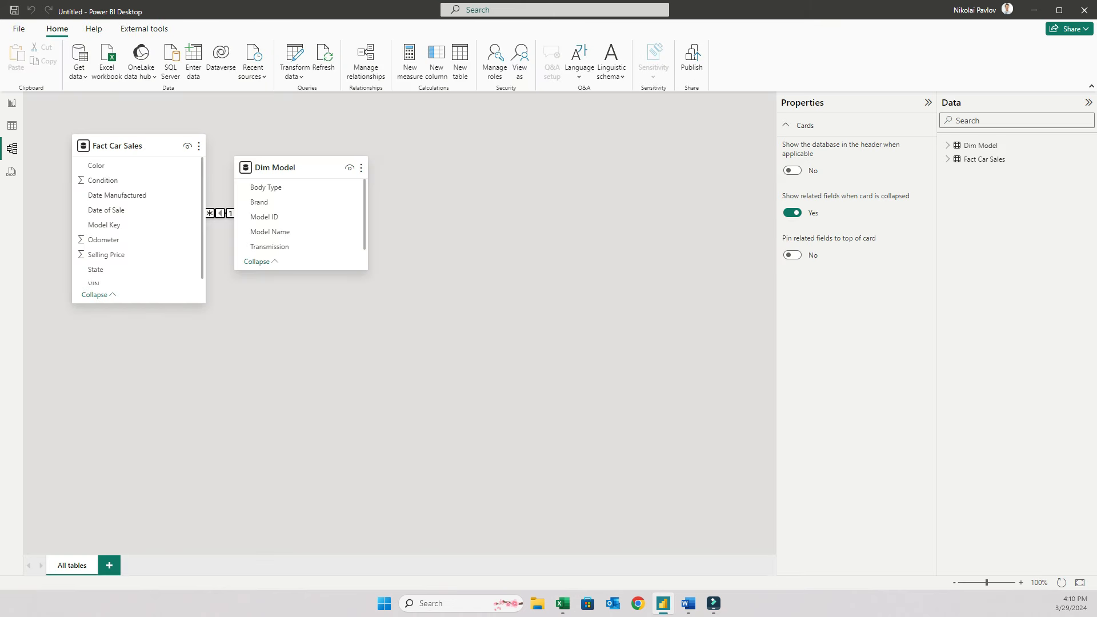
- Move the Dim Model table away from Fact Car Sales and enlarge the Fact Car Sales card to fit all its fields
drag(274, 168, 416, 190)
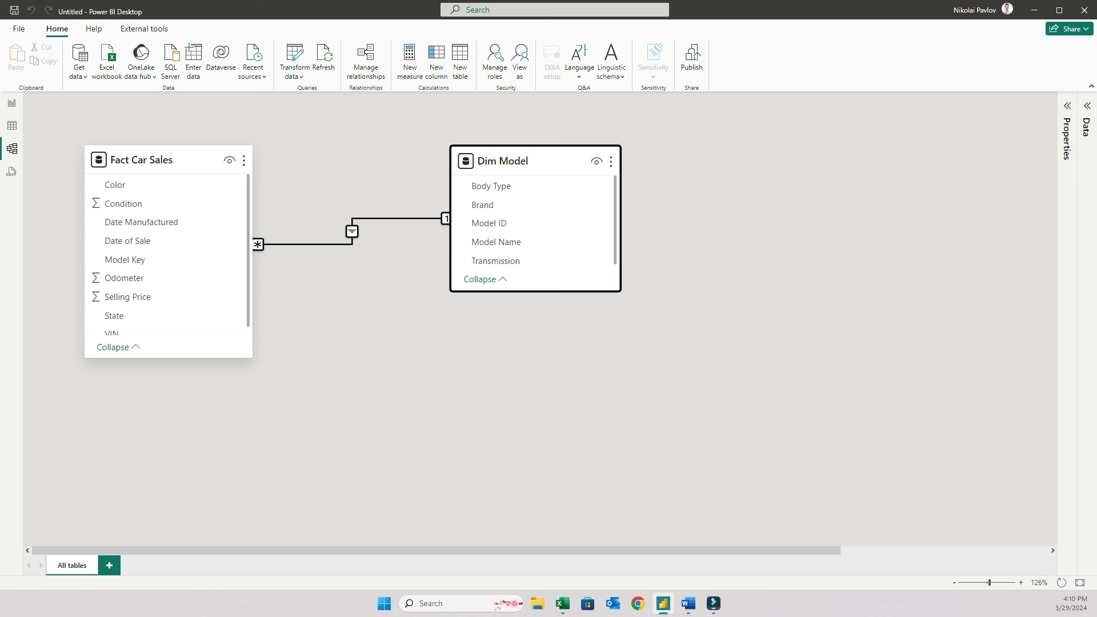
drag(252, 358, 314, 427)
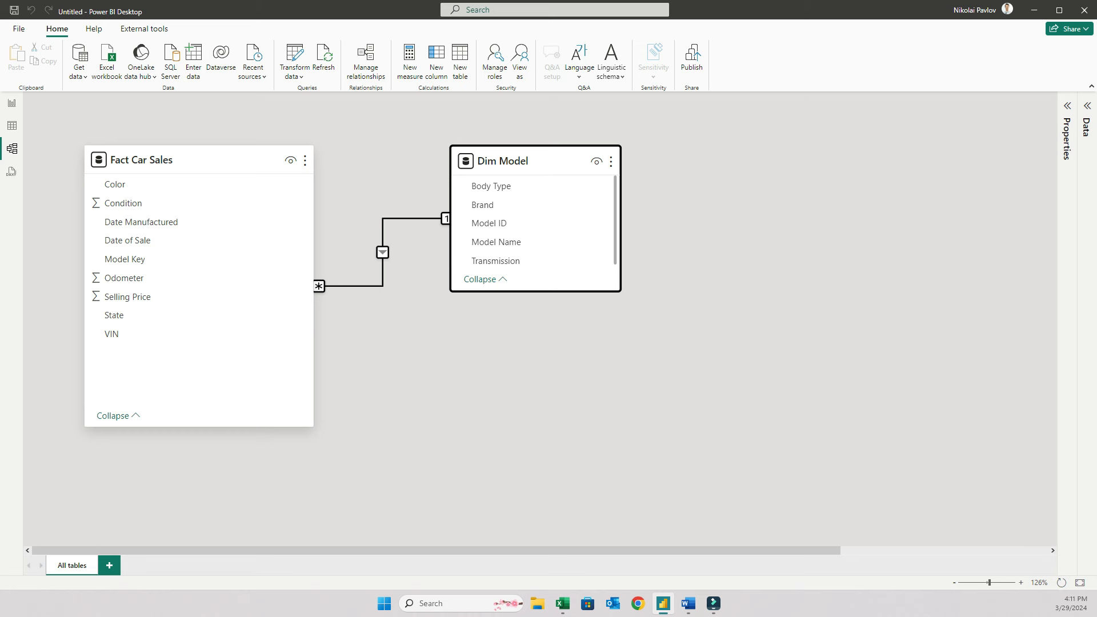
- Switch to the Excel example and compare the Model Key foreign key column with the Model ID primary key column, then return to Power BI
click(563, 604)
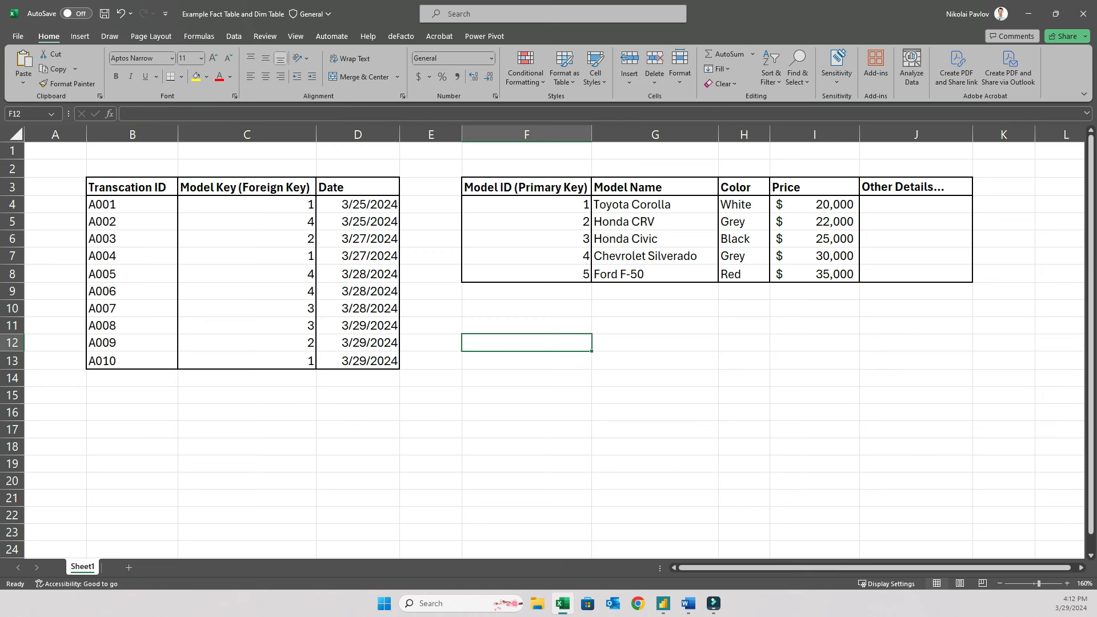
click(247, 204)
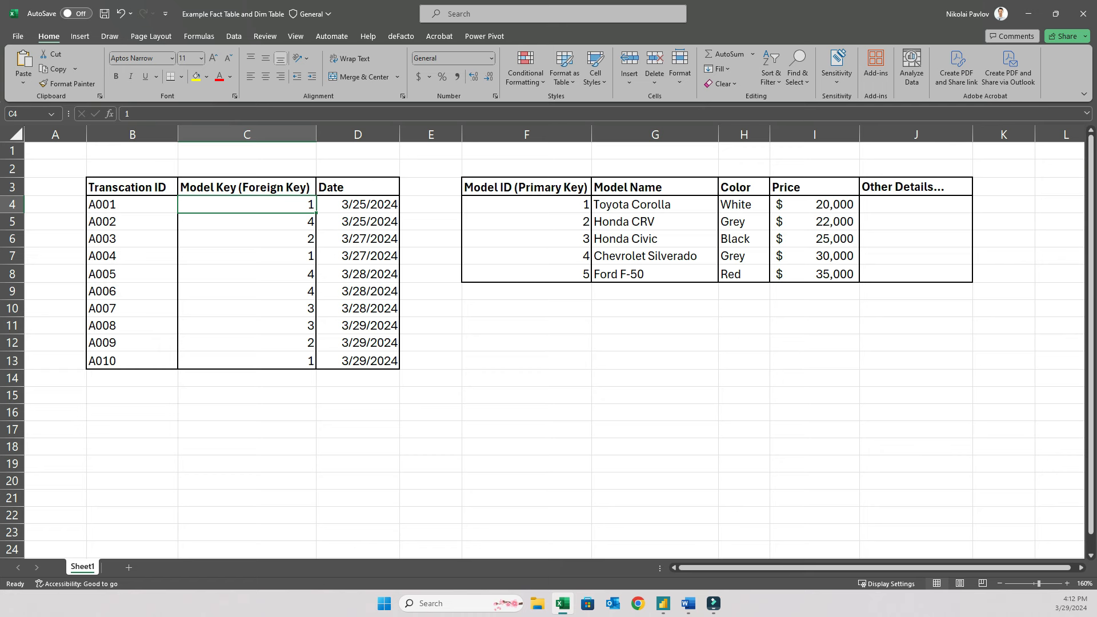
drag(526, 204, 916, 256)
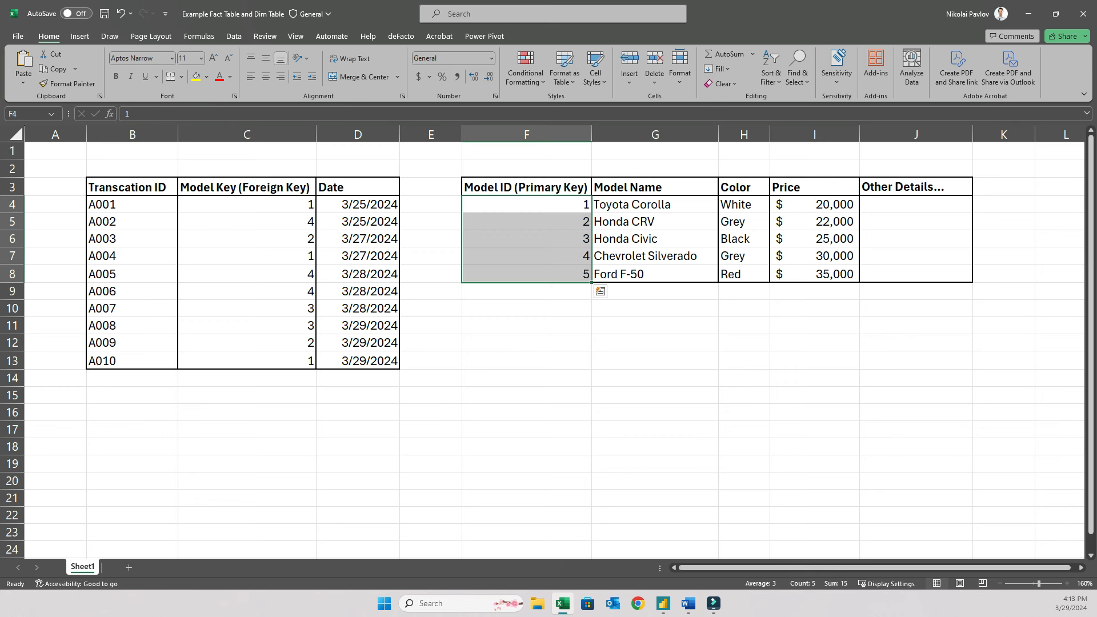
drag(246, 205, 247, 360)
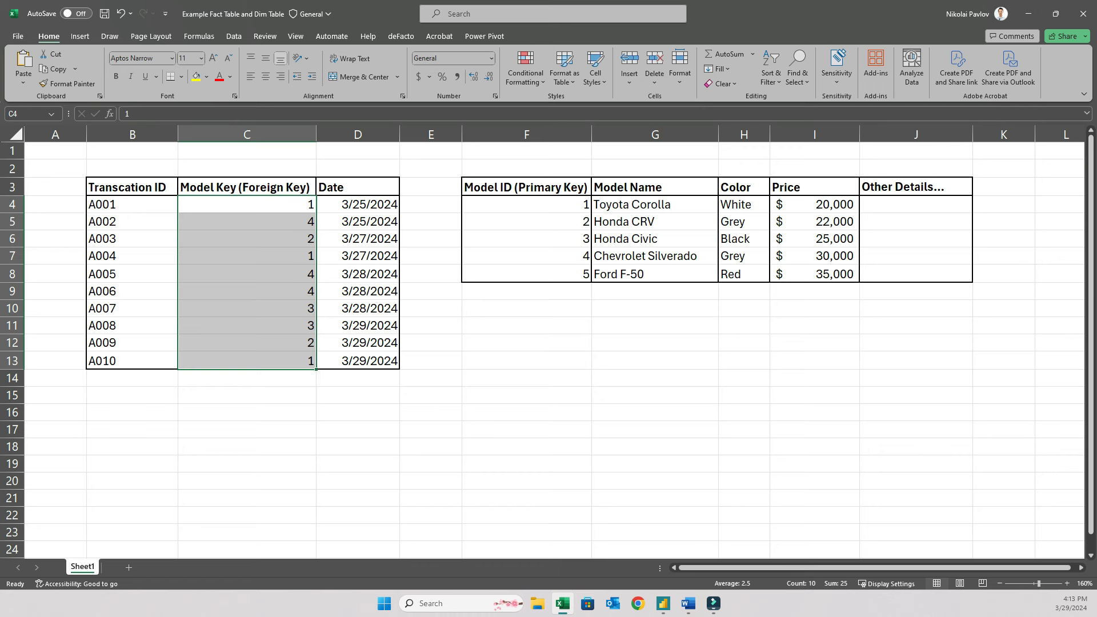
key(alt+Tab)
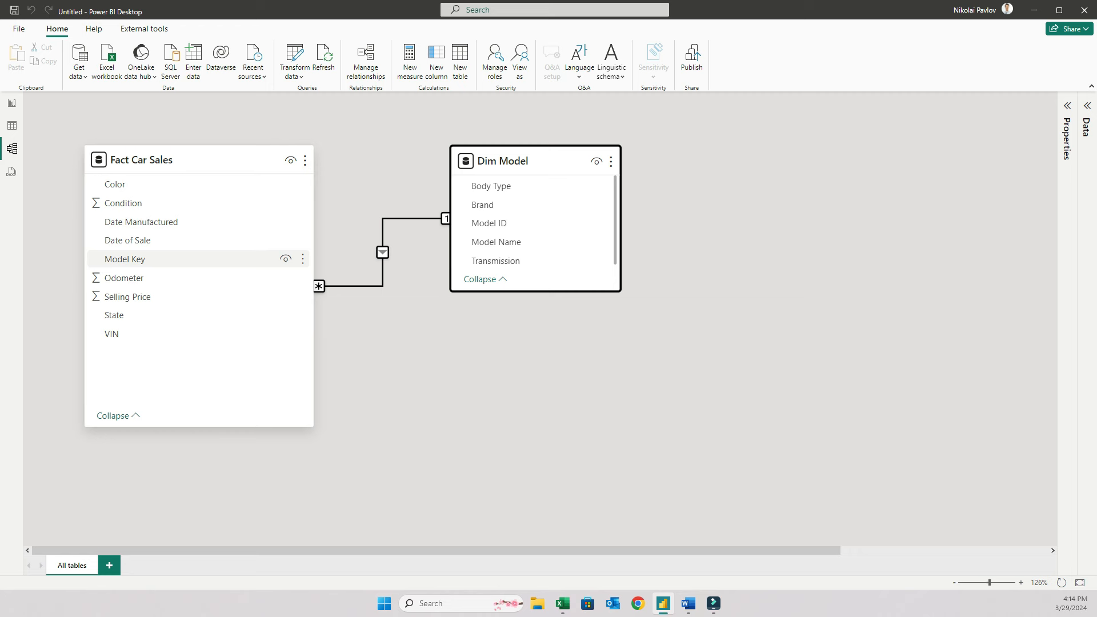
- Switch back to the Excel example and trace the transactions with Model Key 4 to the matching model in the dimension table
key(alt+Tab)
click(526, 325)
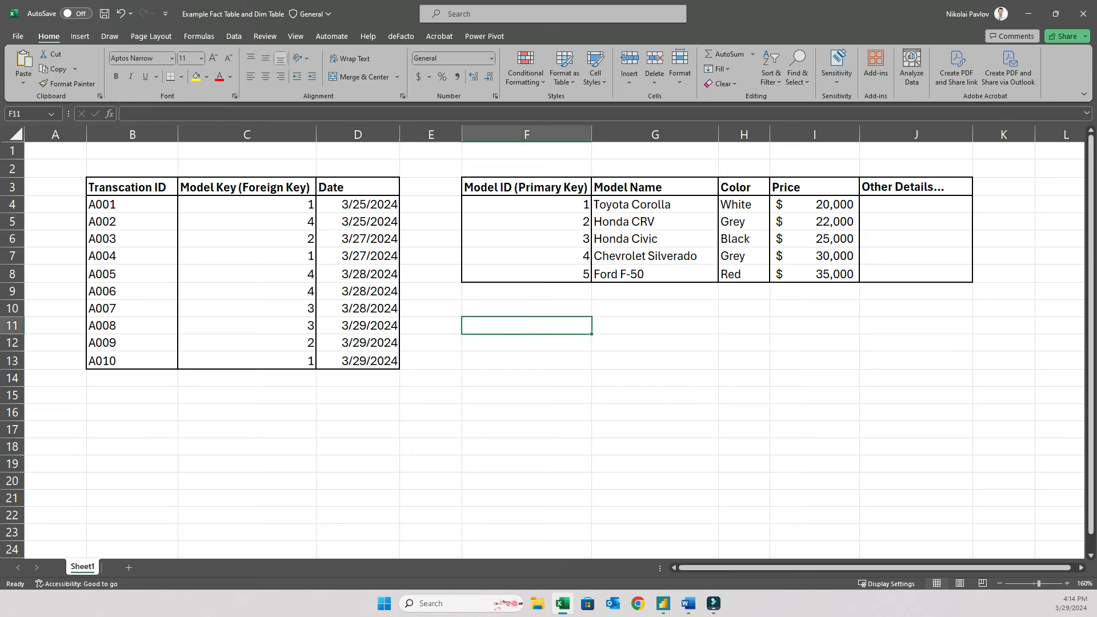
click(246, 221)
click(247, 291)
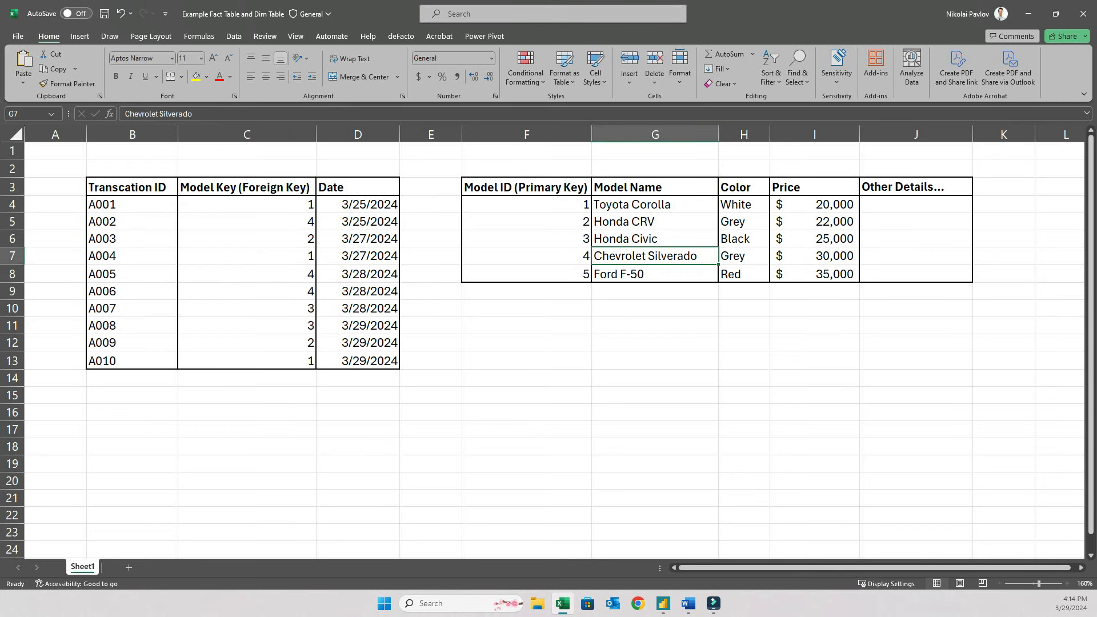
- Compare the Model Key values of the example transactions with the color, price and other details of the Chevrolet Silverado in the dimension table
click(246, 204)
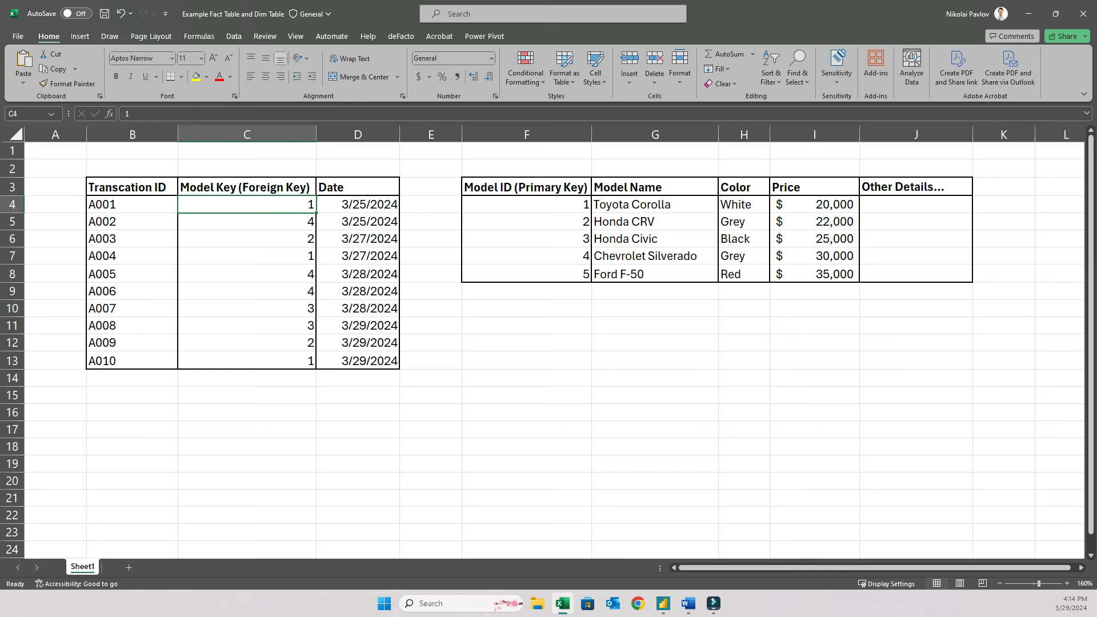
drag(744, 256, 916, 256)
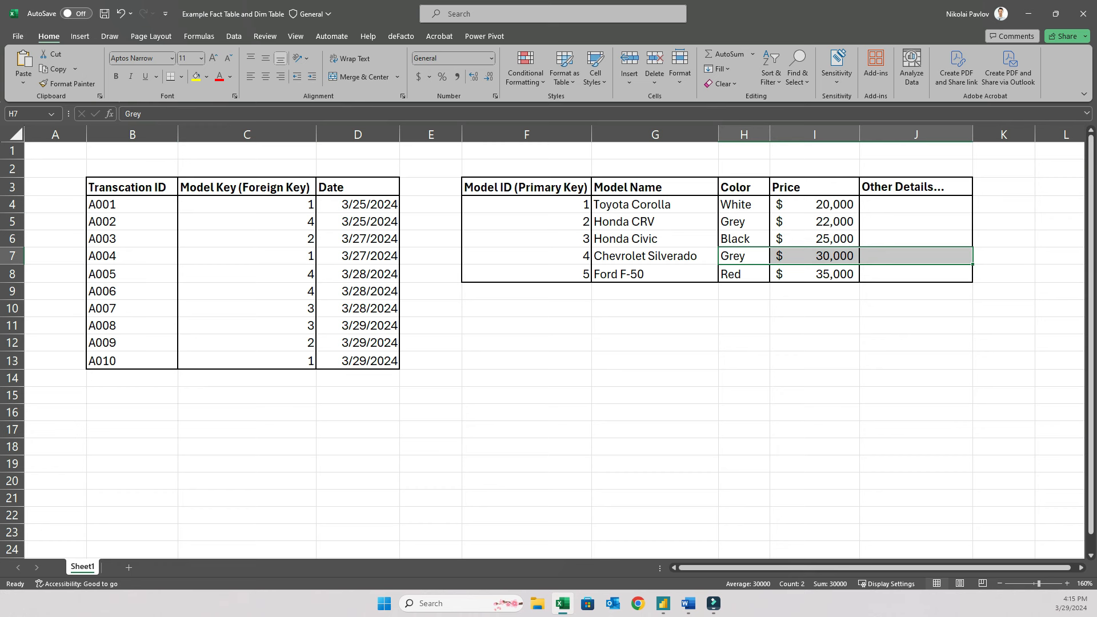
click(247, 326)
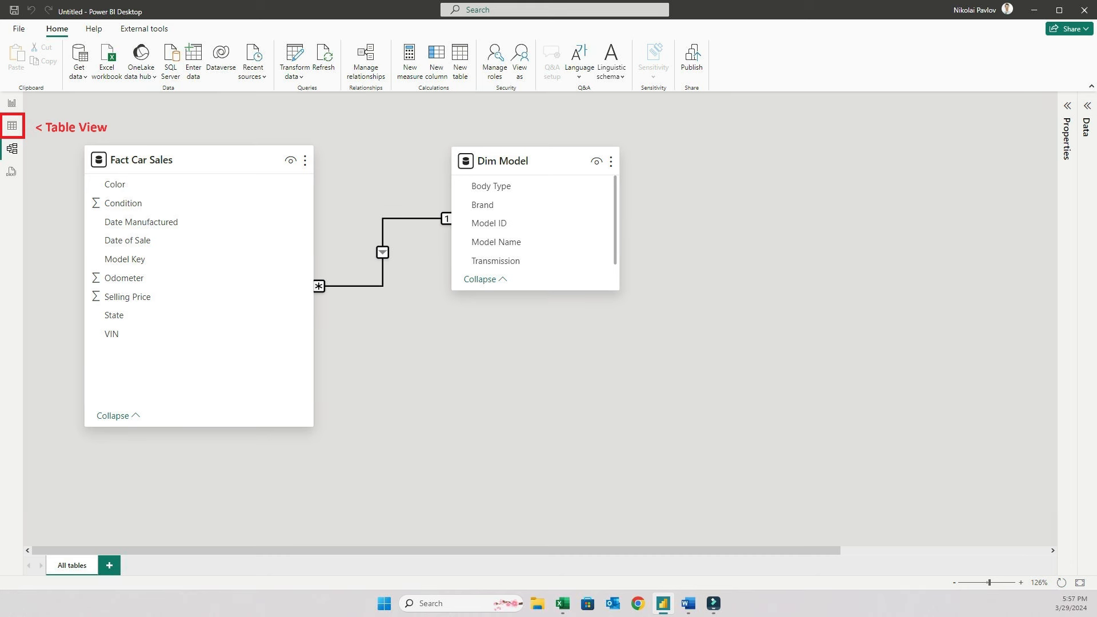
- In the Table view of Power BI Desktop, start a calculated table named Date using the CALENDAR function
click(12, 126)
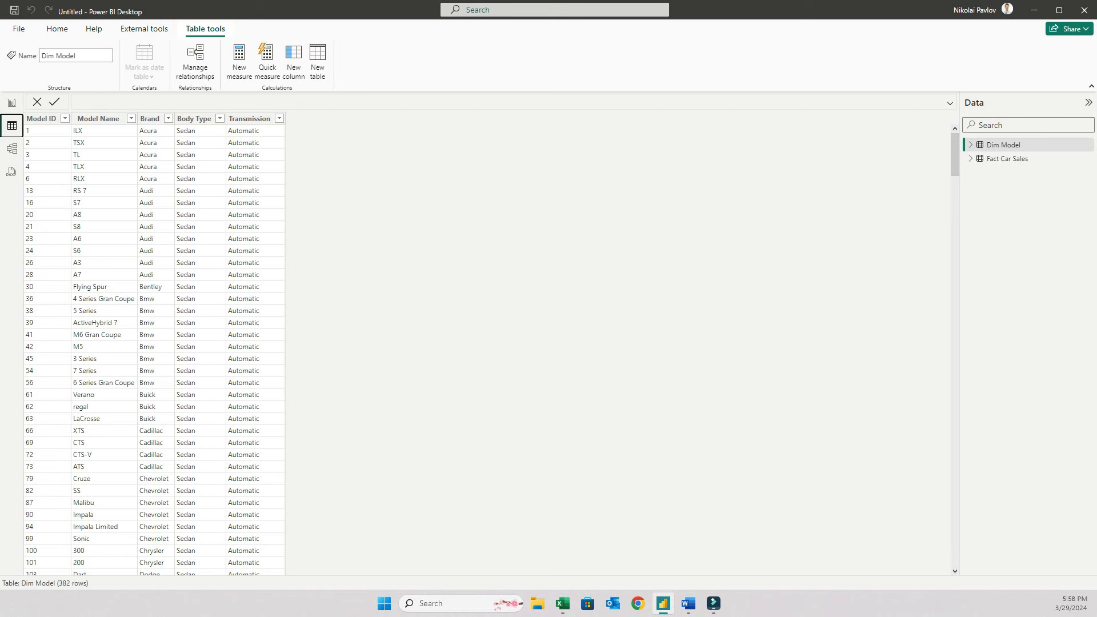
click(318, 61)
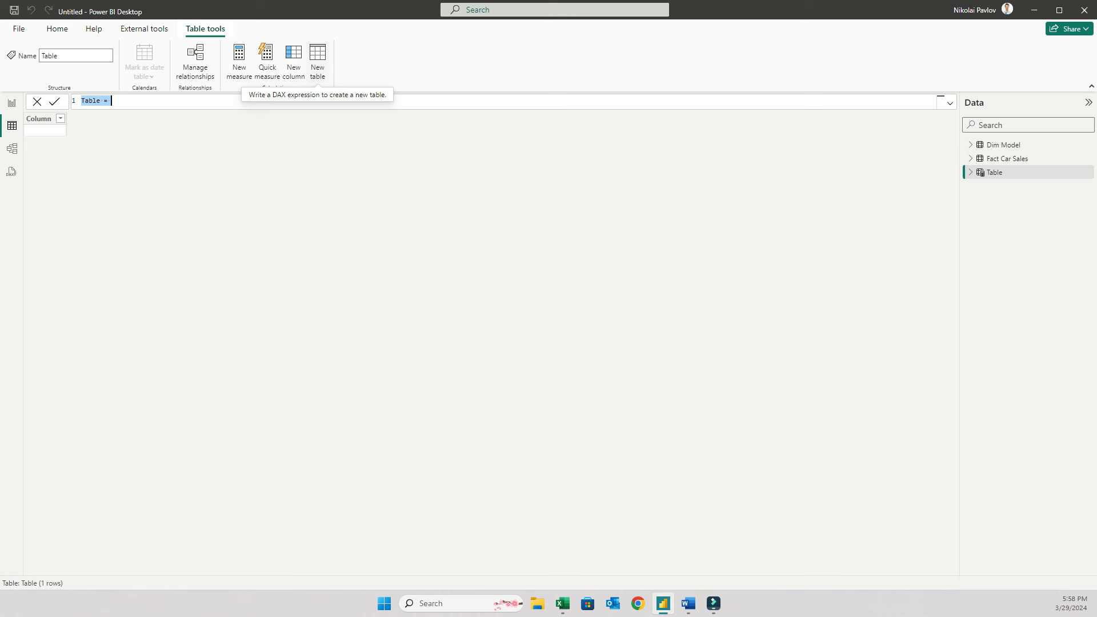
text(Date =)
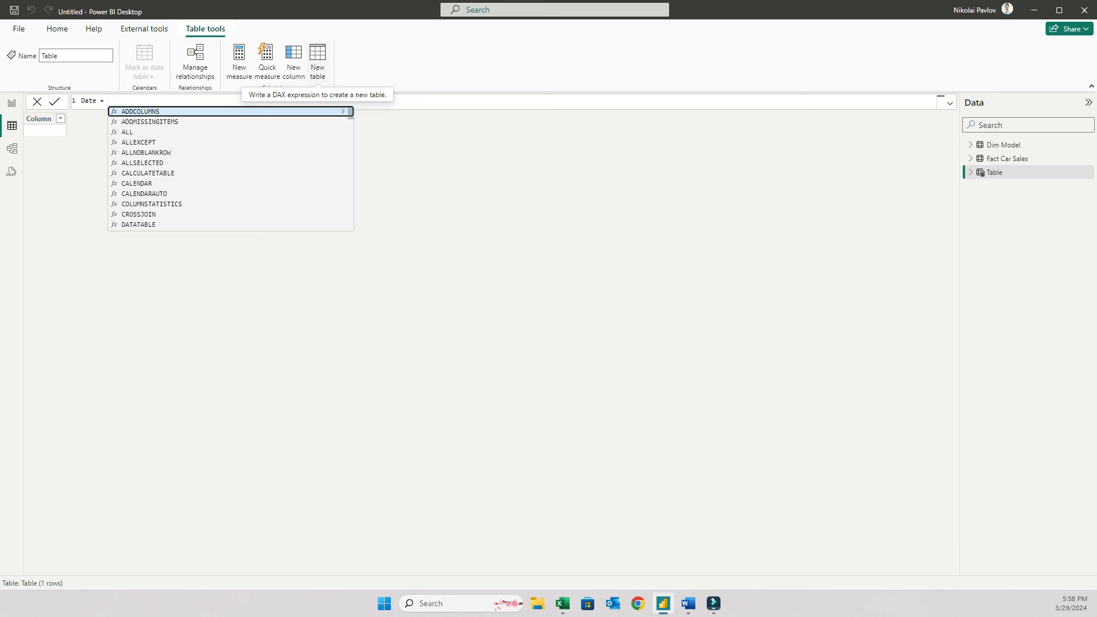
scroll(229, 102, up, 9)
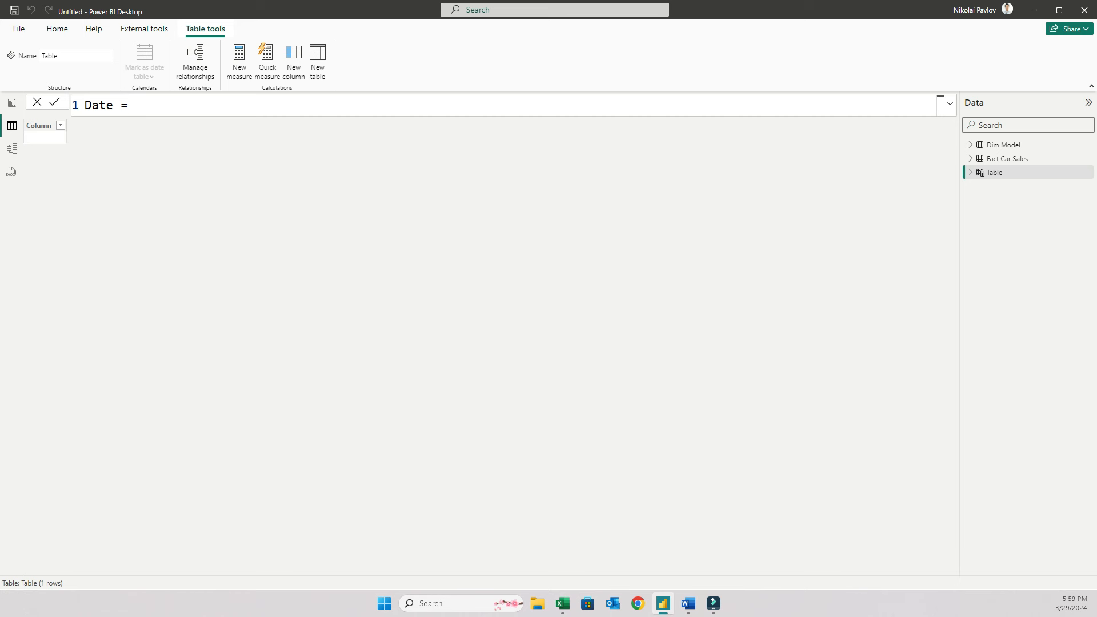
text(calen)
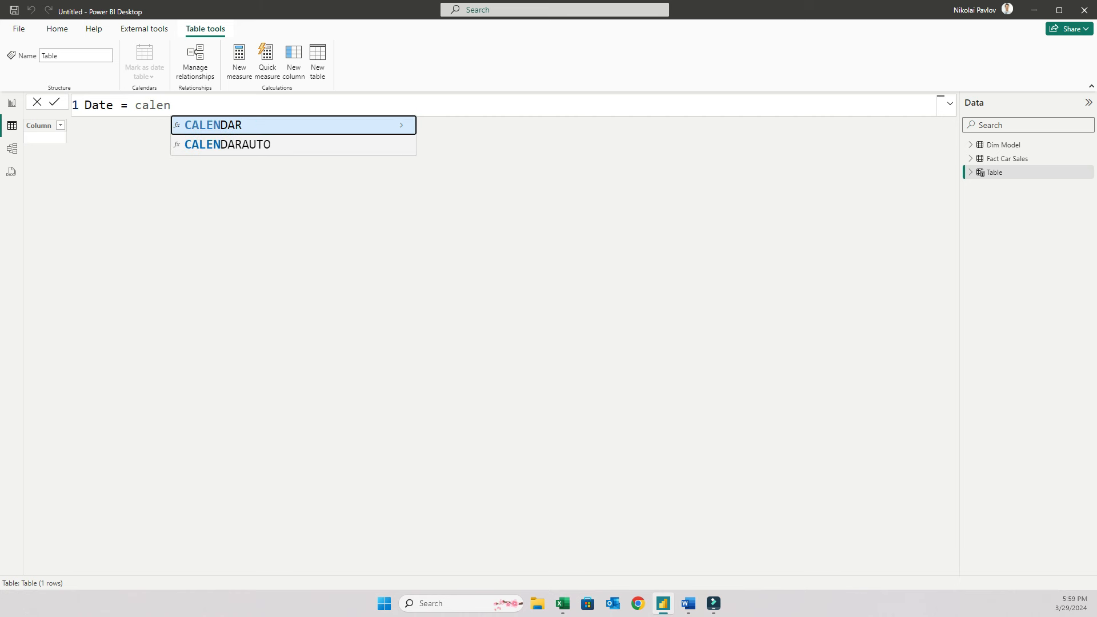
key(Tab)
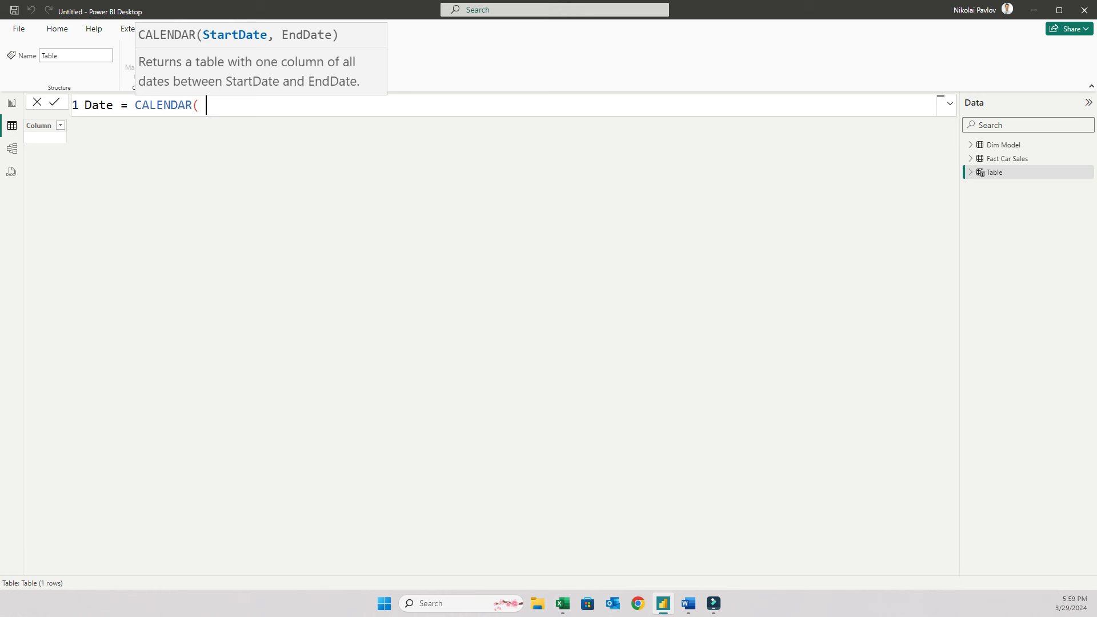
key(shift+Return)
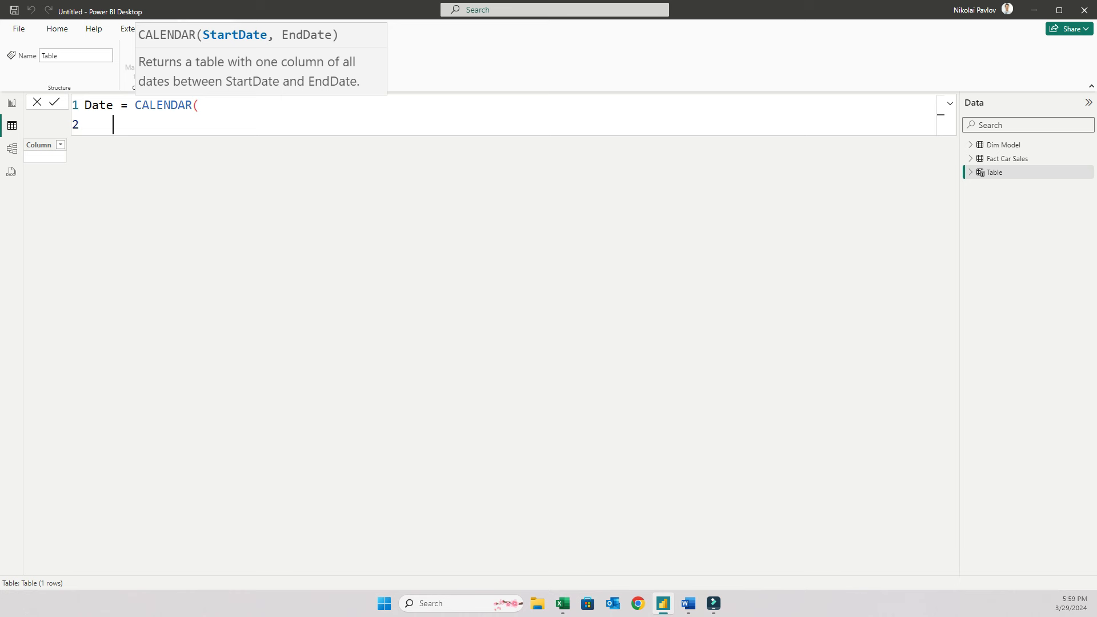
- Complete the calendar formula with start date DATE(2015, 1, 1) and end date DATE(2015, 7, 31), and create the table
text(DATE()
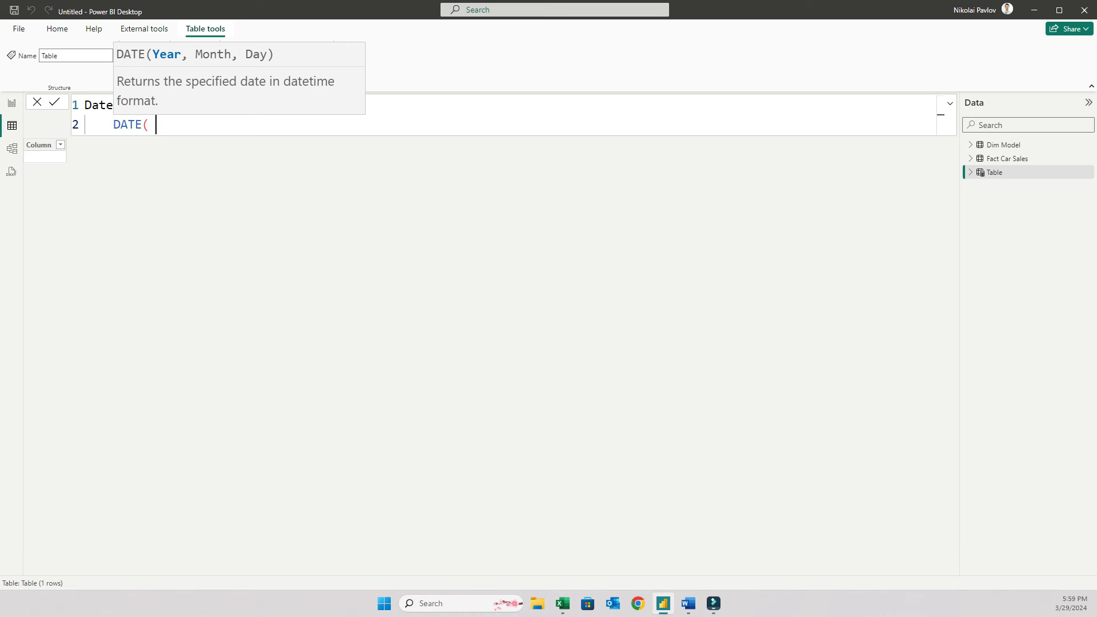
text(2015,)
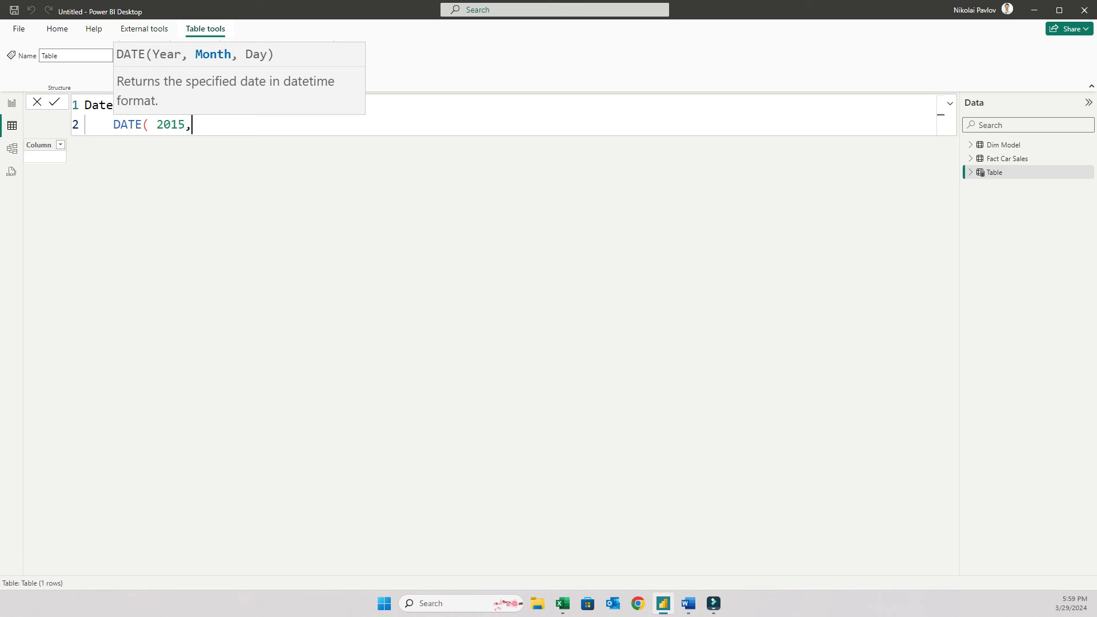
text( 1, 1))
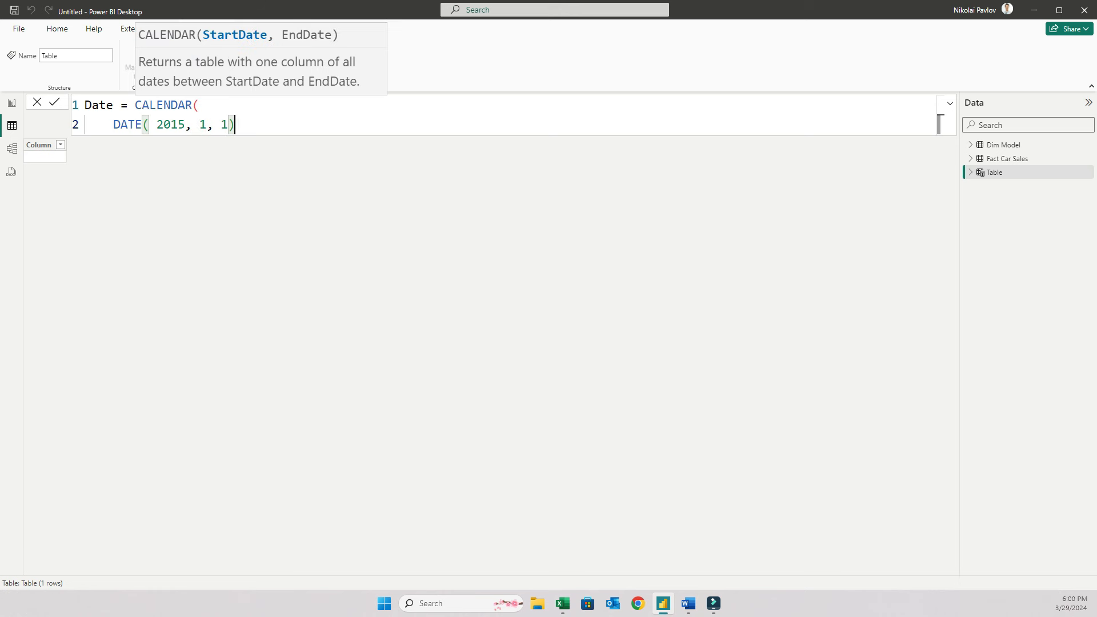
text(,)
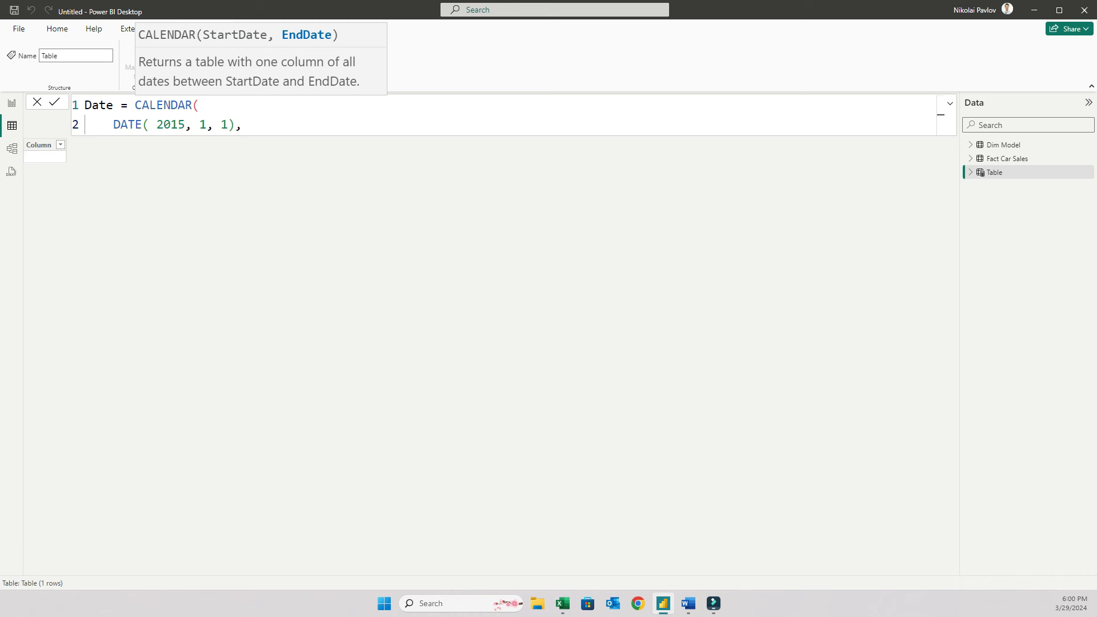
text(Date)
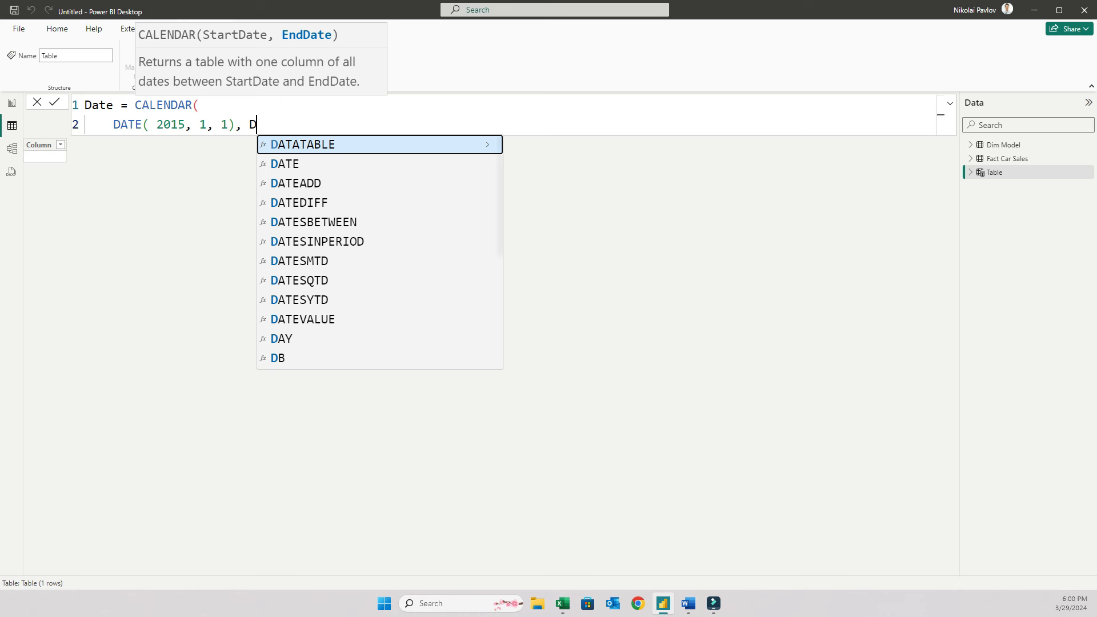
key(Tab)
text(2015,)
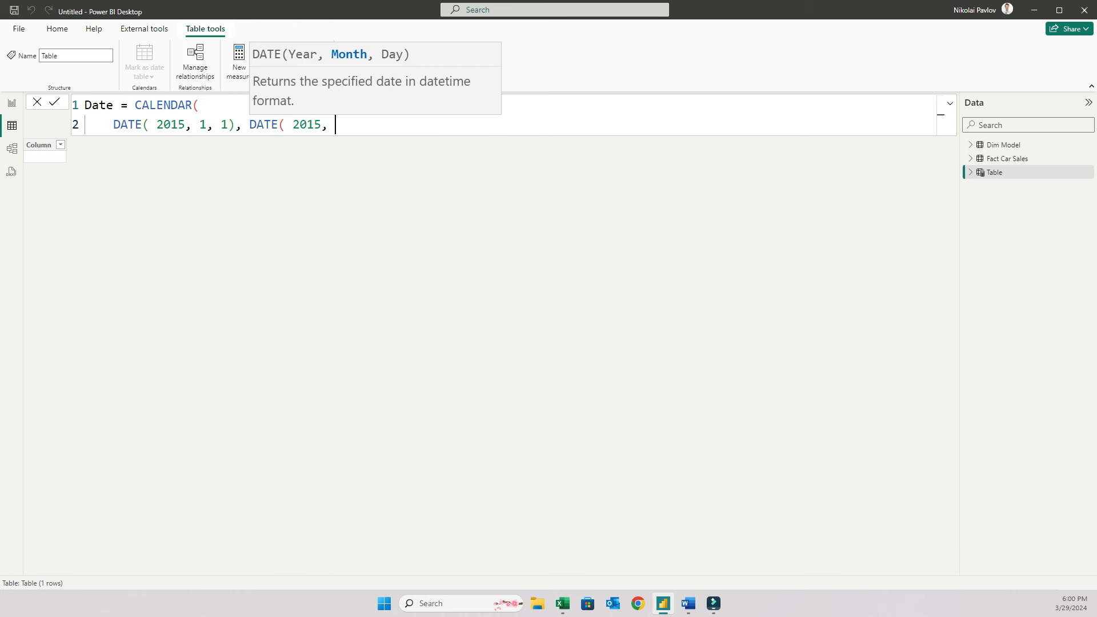
text( 7)
text(, 31))
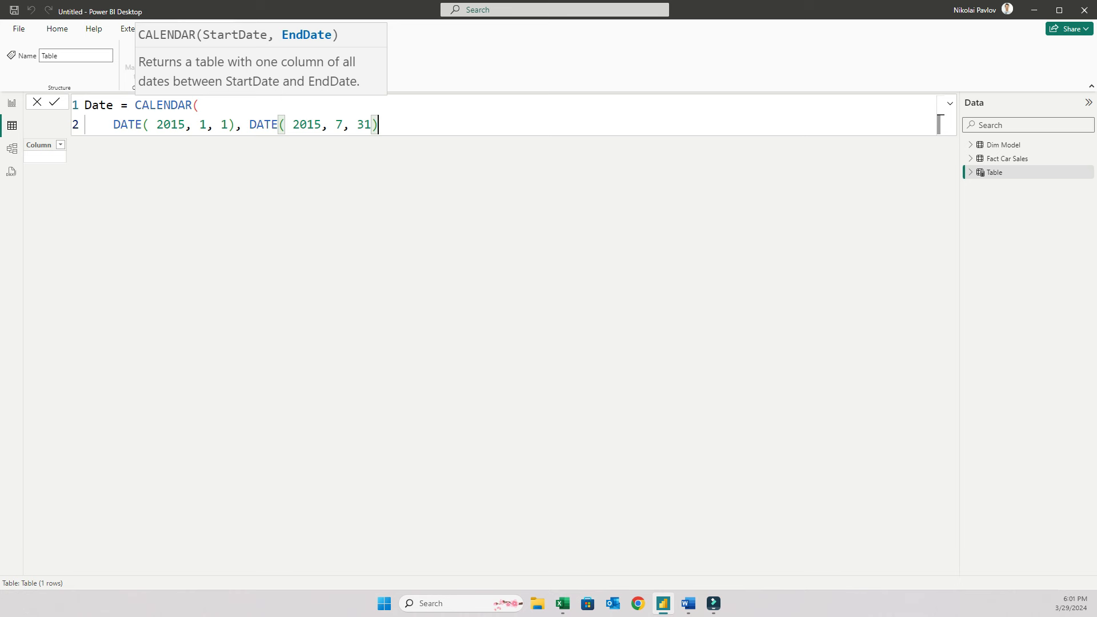
text())
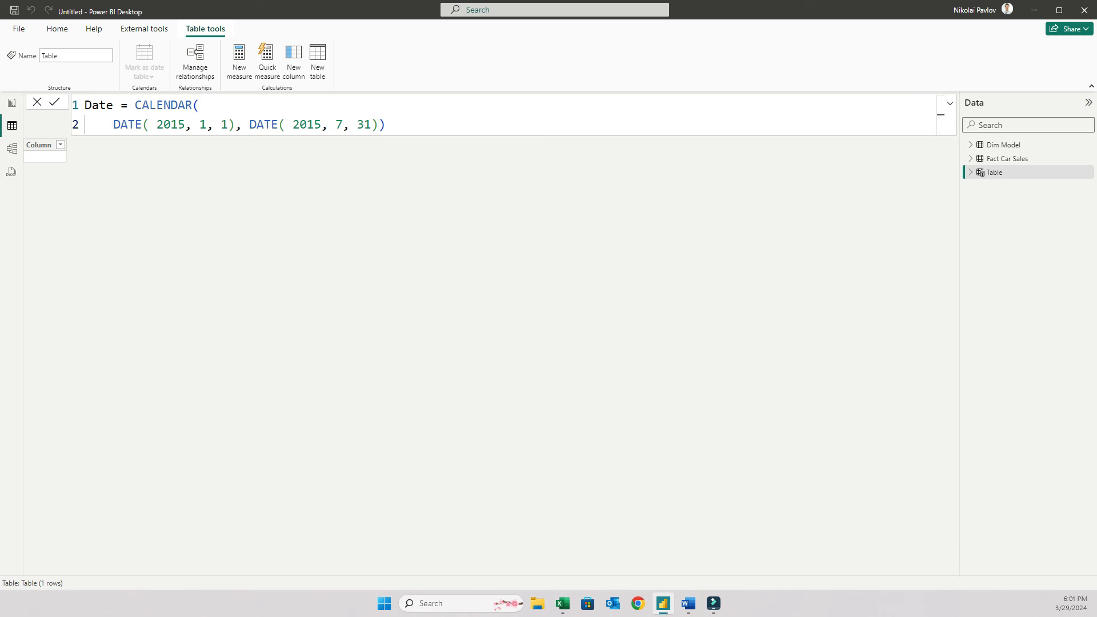
key(Return)
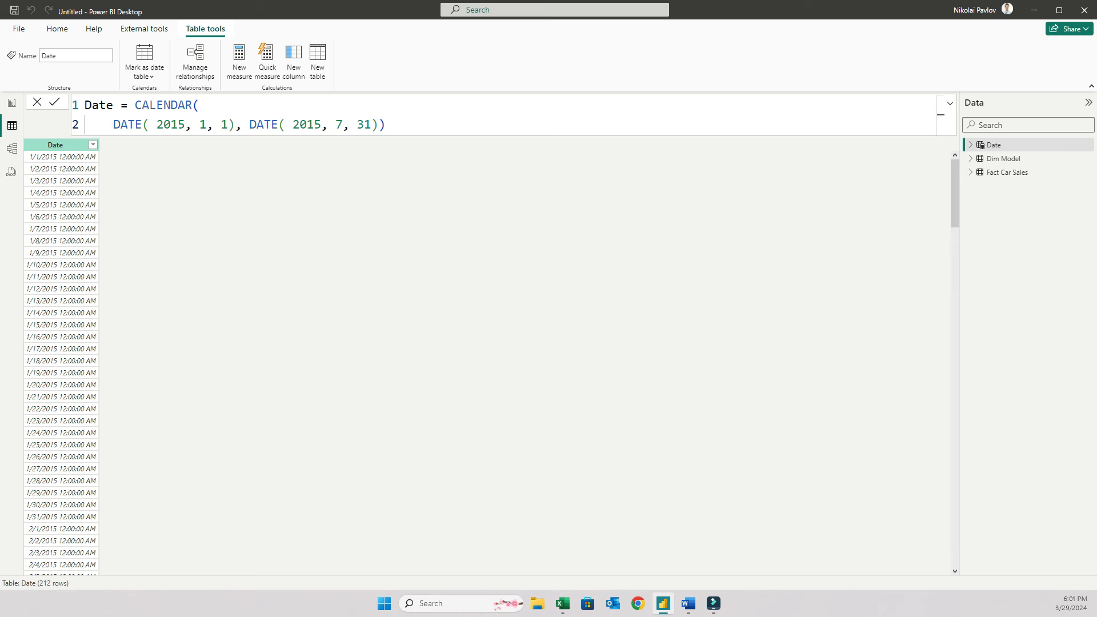
- Mark the Date table as a date table with Date as its date column, and save the setting
click(67, 145)
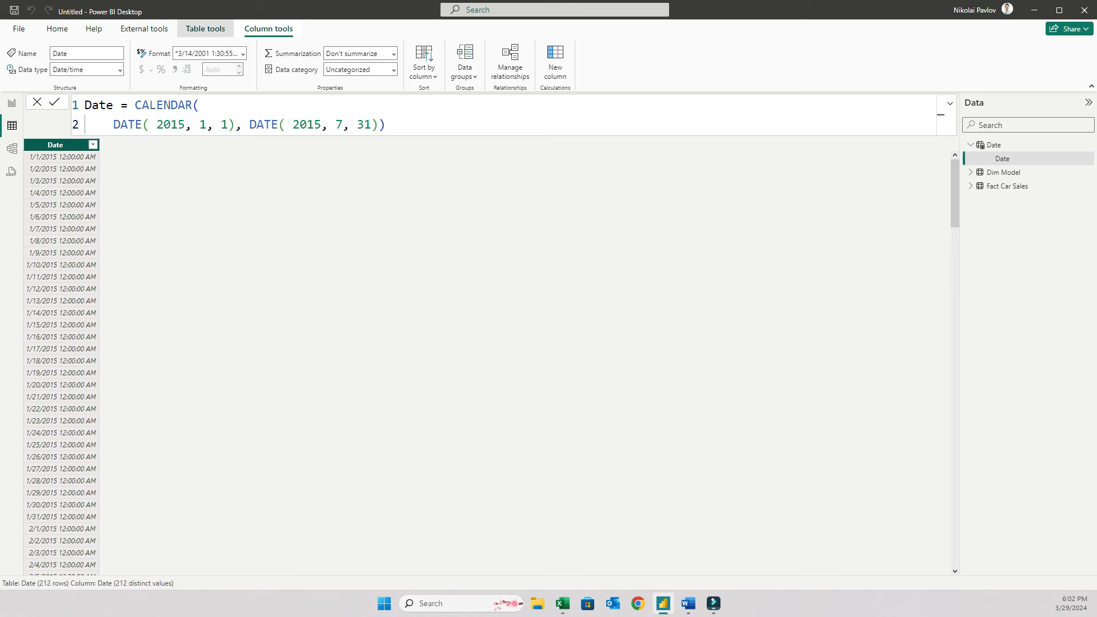
click(205, 29)
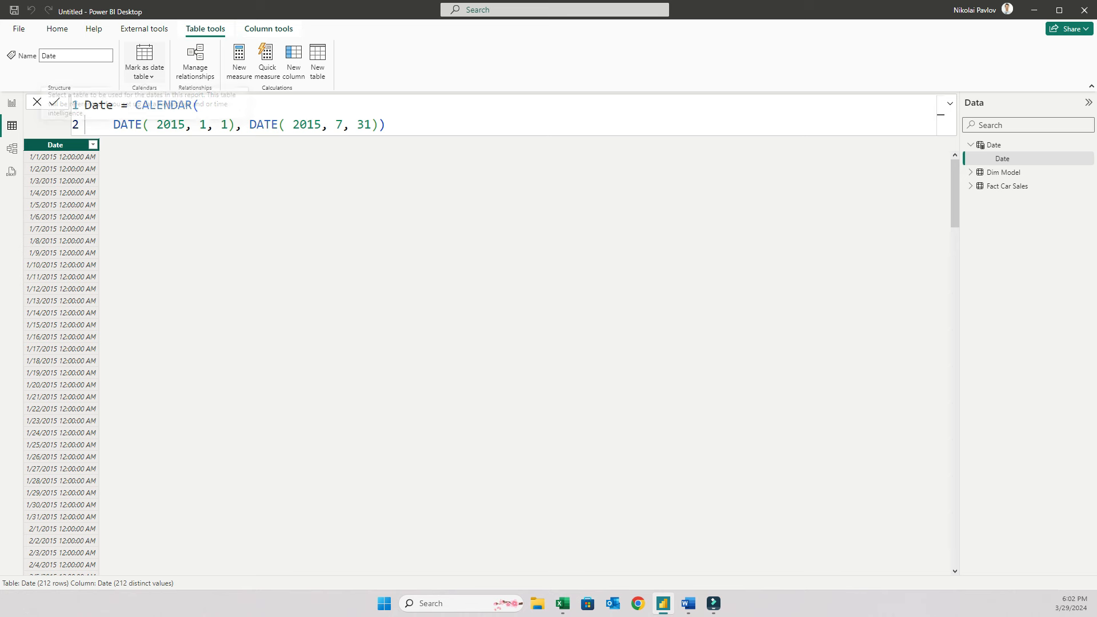
click(144, 69)
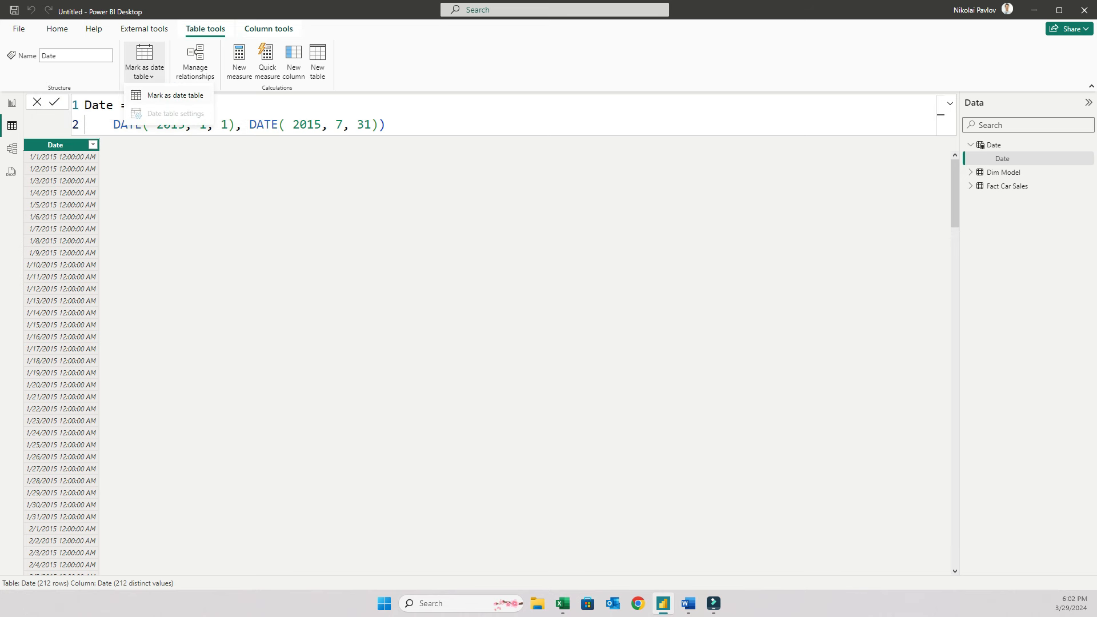
click(175, 96)
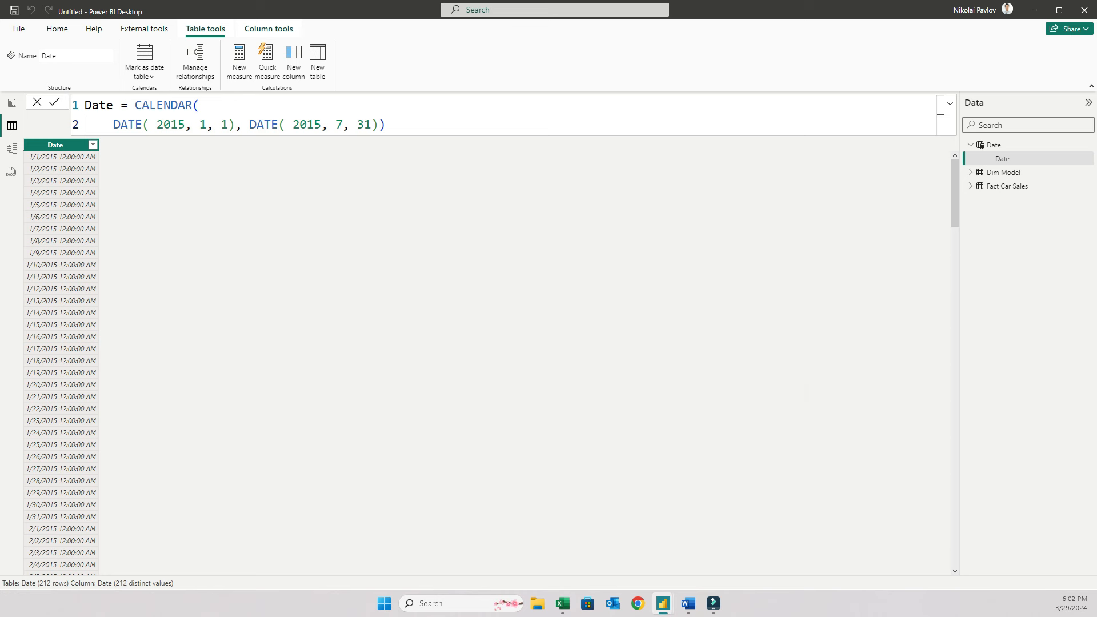
click(341, 217)
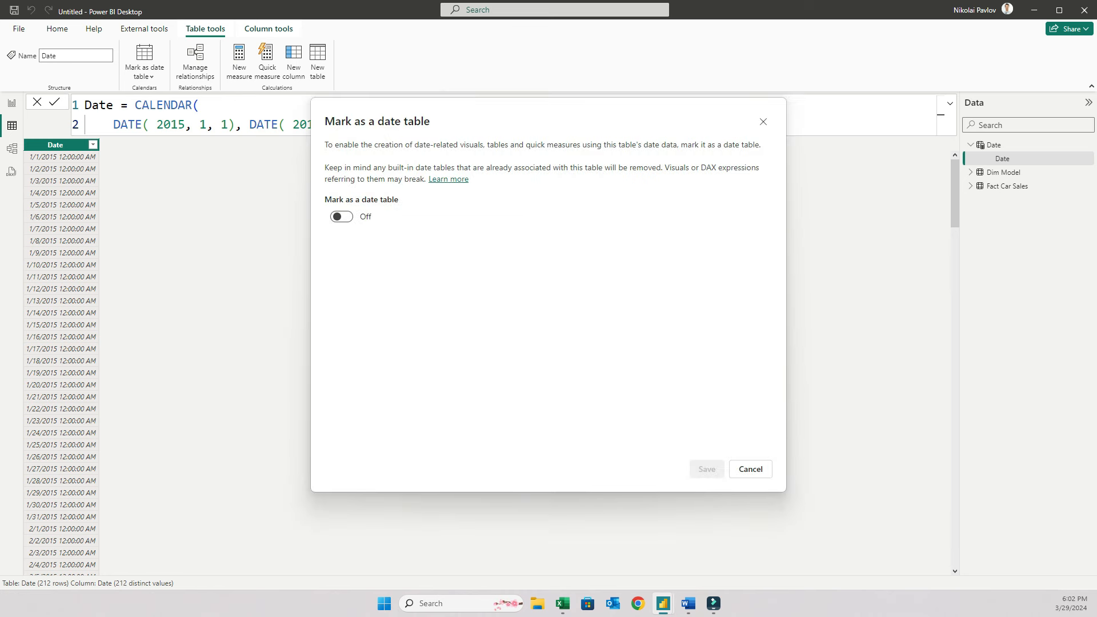
click(410, 258)
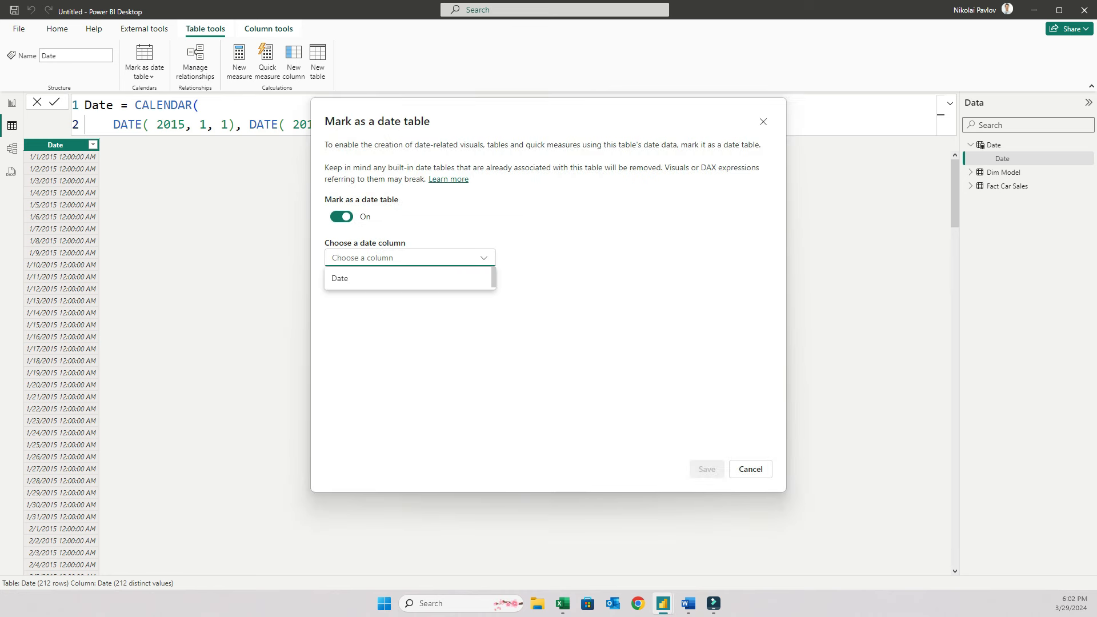
click(341, 276)
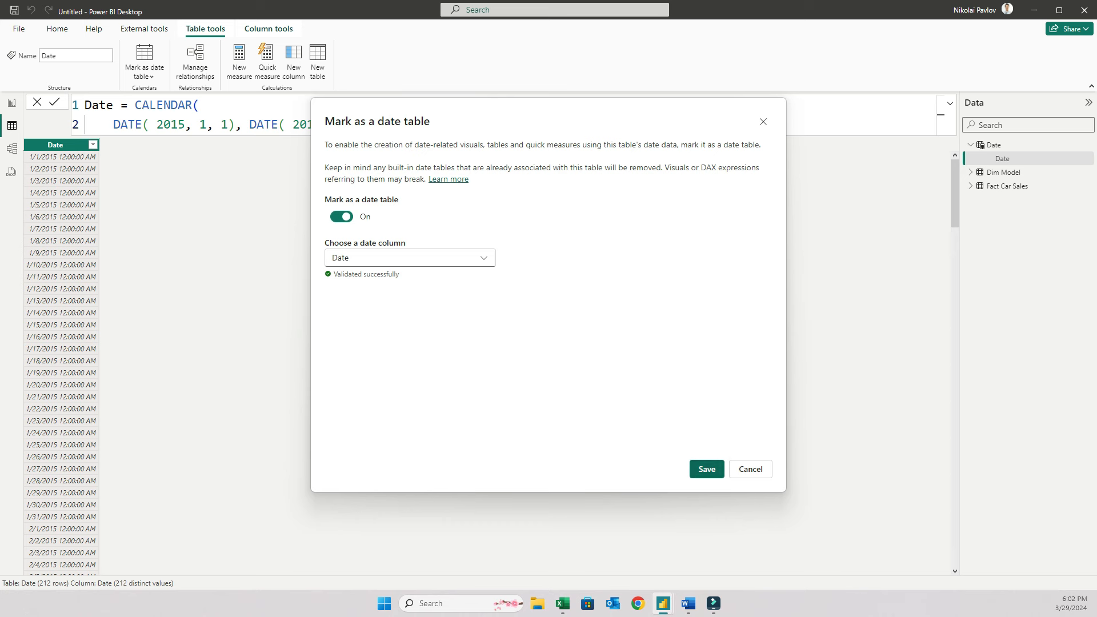
click(707, 469)
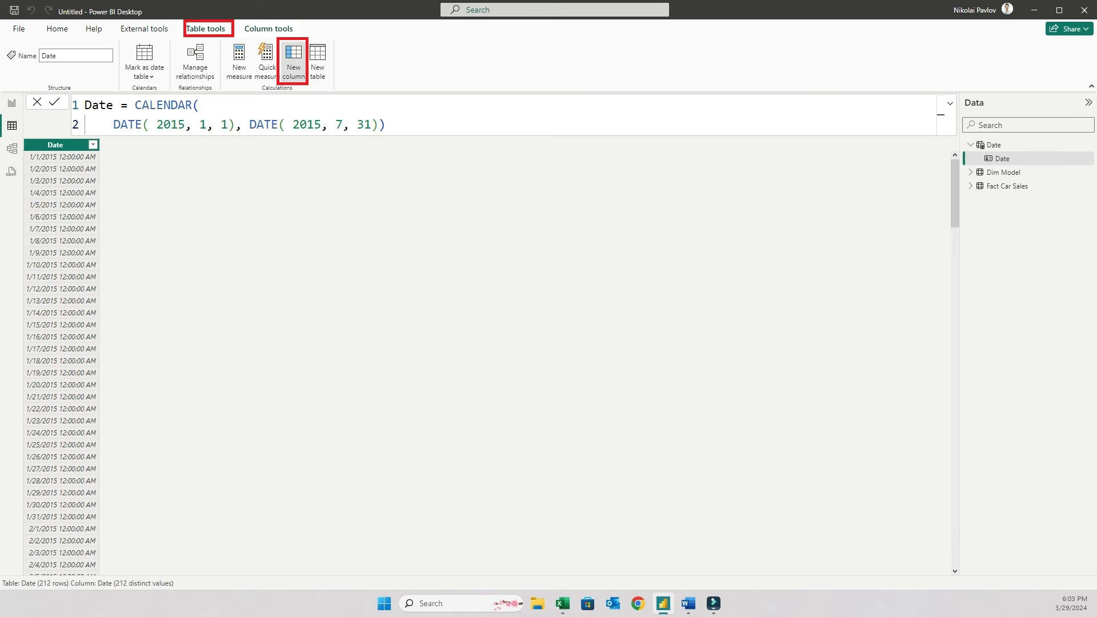
- Add a calculated column to the Date table with the formula Year = YEAR('Date'[Date])
click(294, 61)
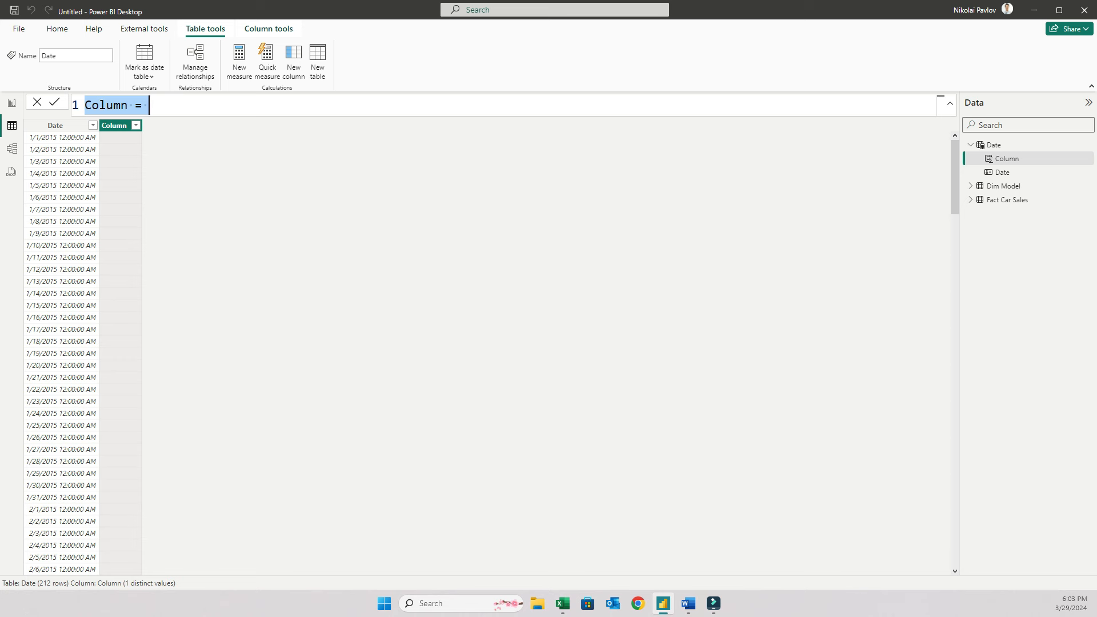
text(Year = )
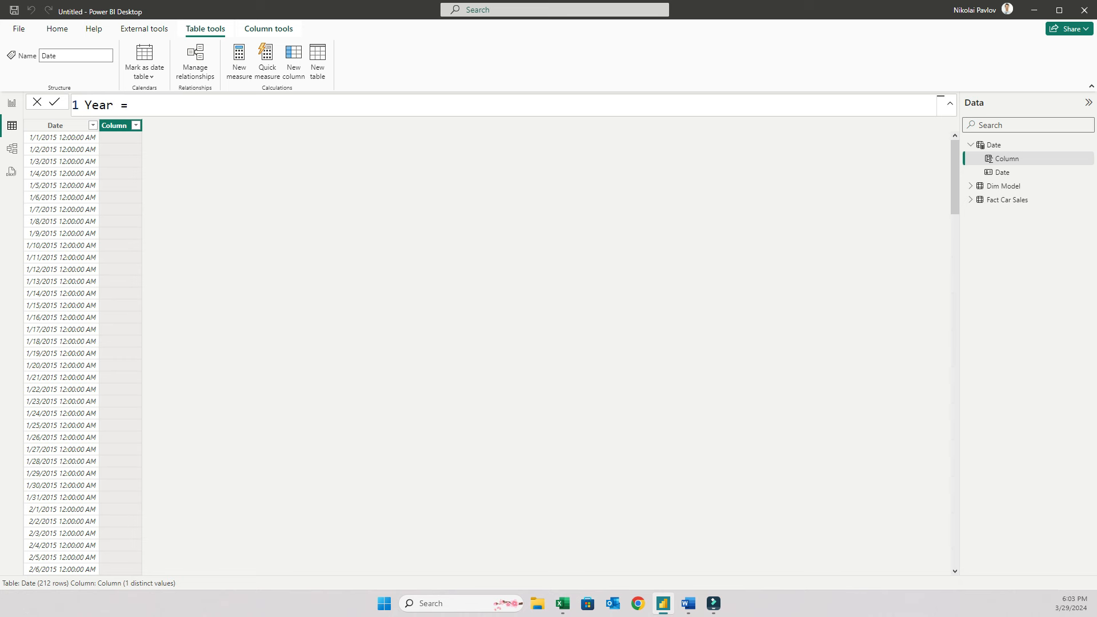
text(year)
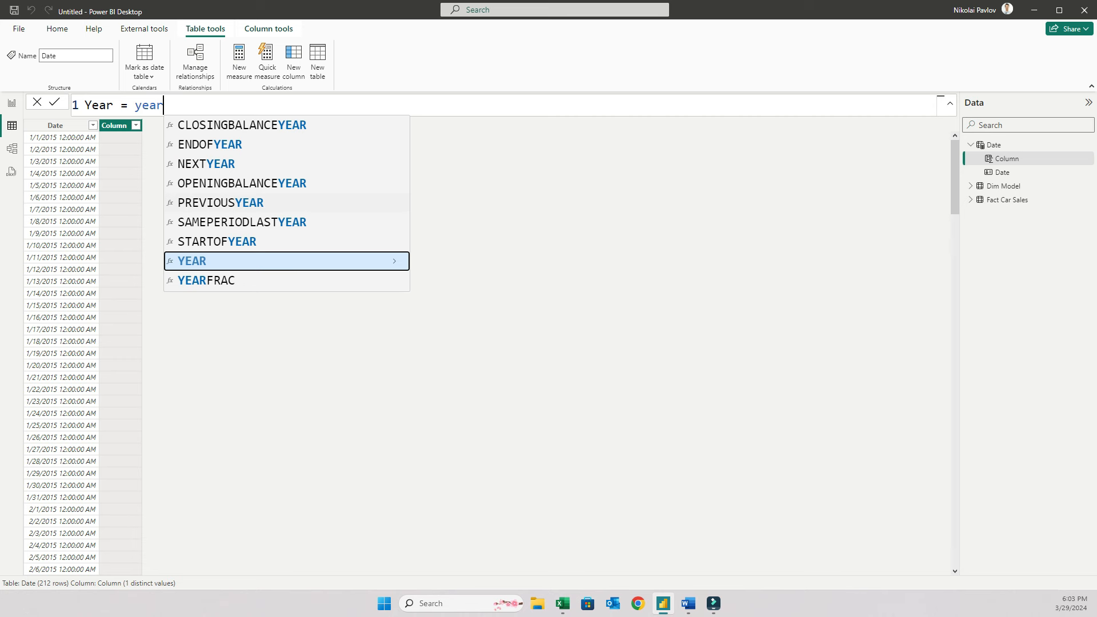
key(Tab)
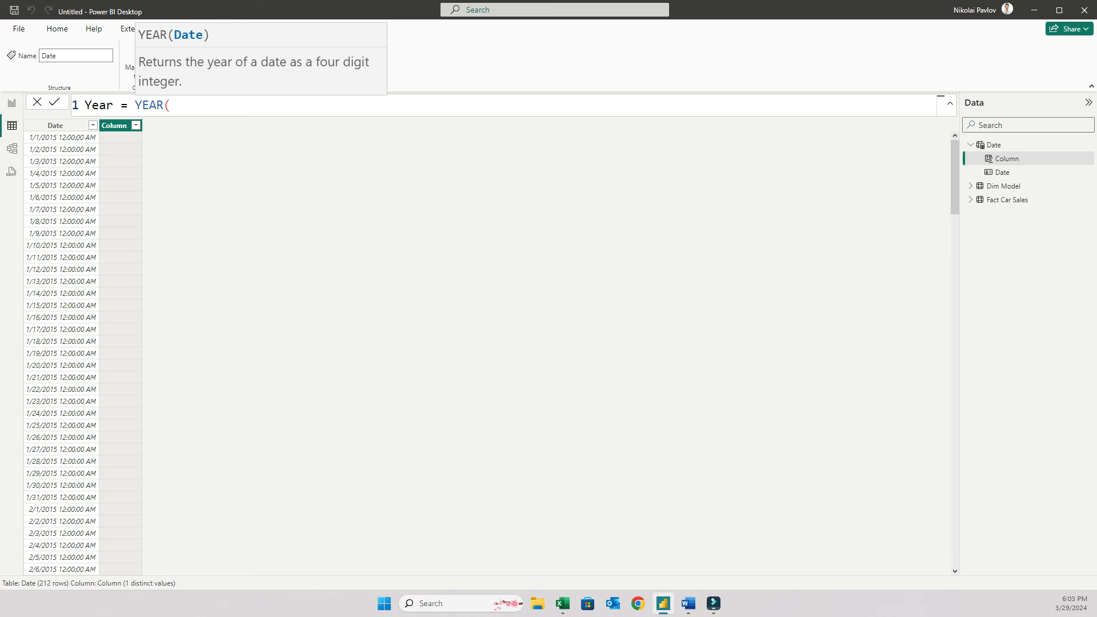
text(date)
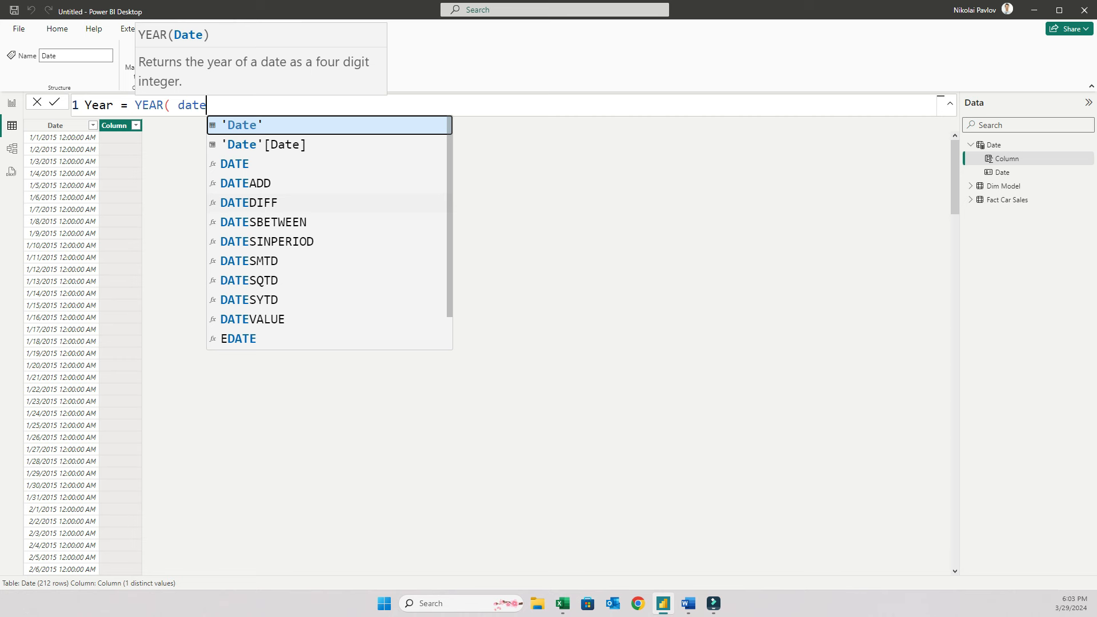
key(Down)
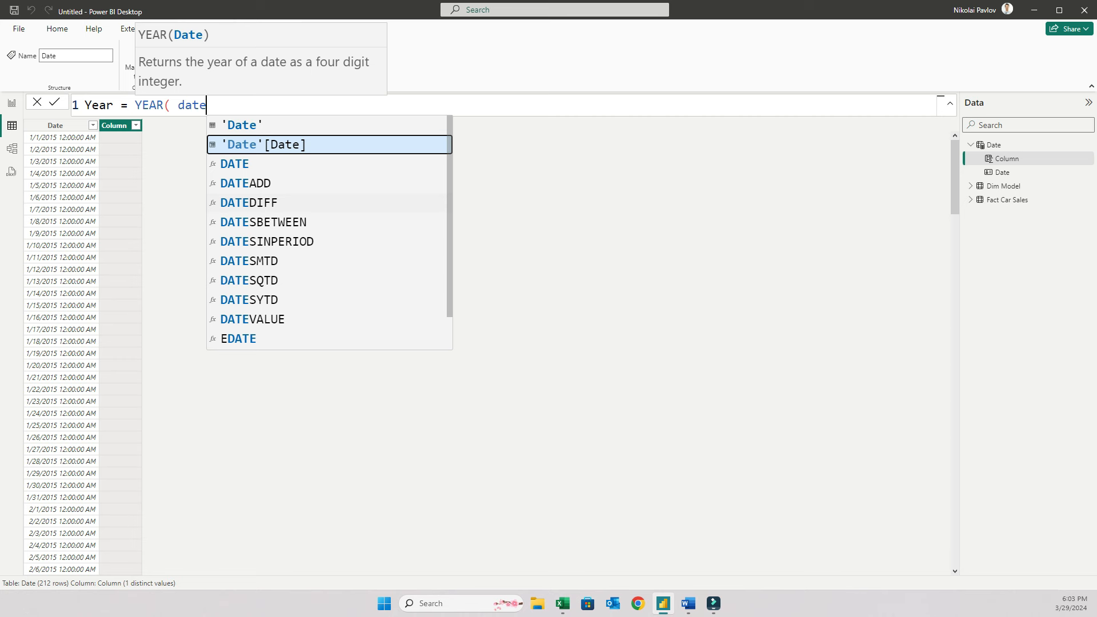
key(Tab)
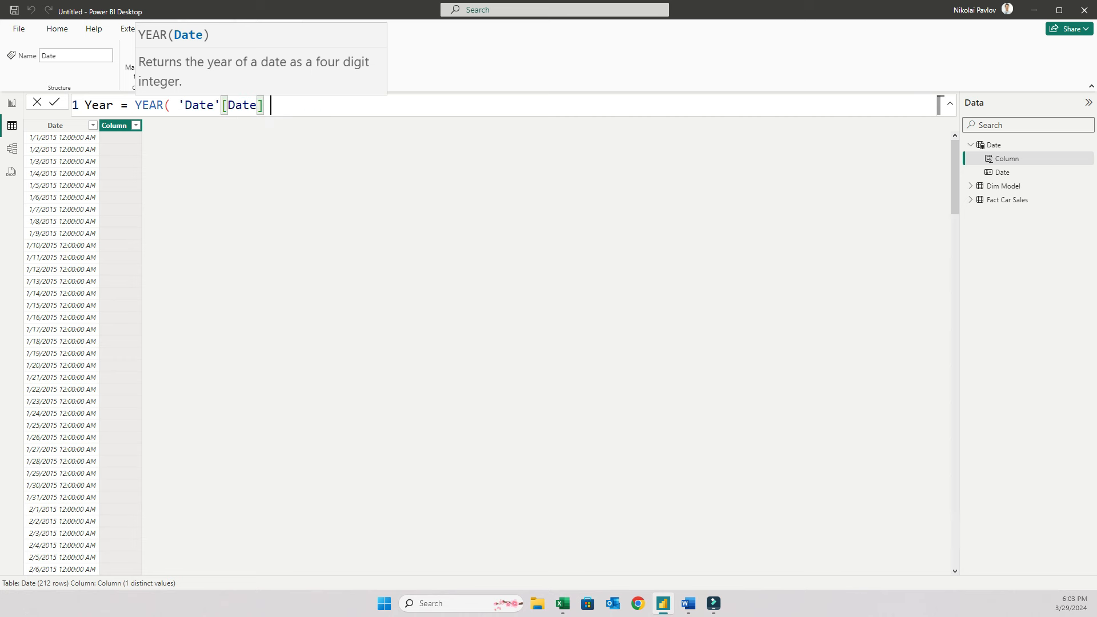
text())
key(Return)
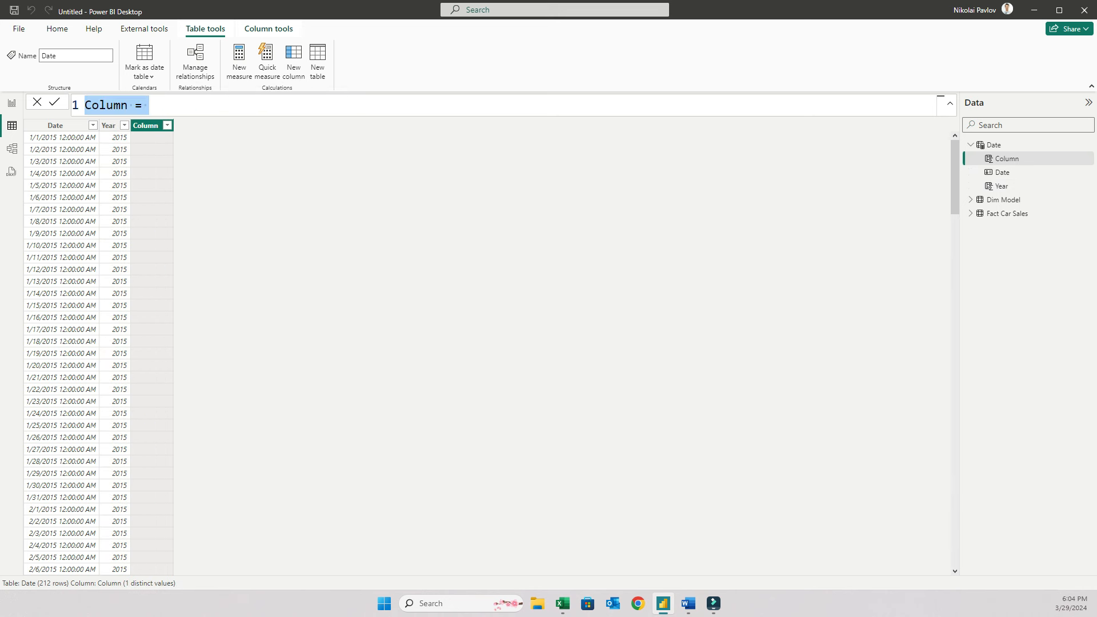
- Define the new Date table column with the formula Month Num = MONTH( 'Date'[Date] )
text(Month)
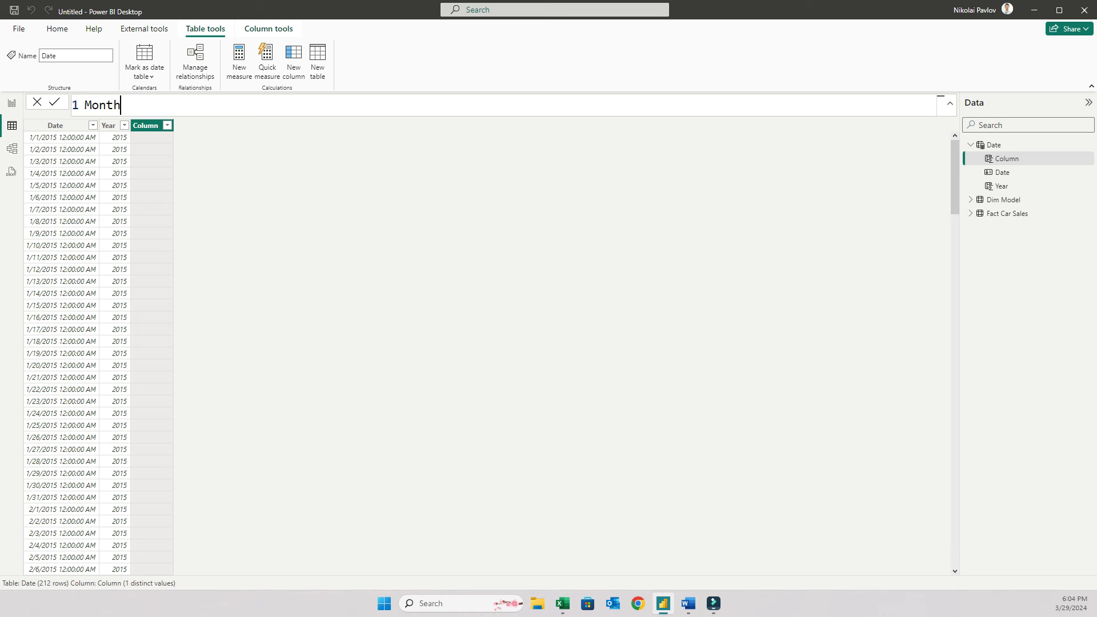
text(Num =MONTH( date)
key(Down)
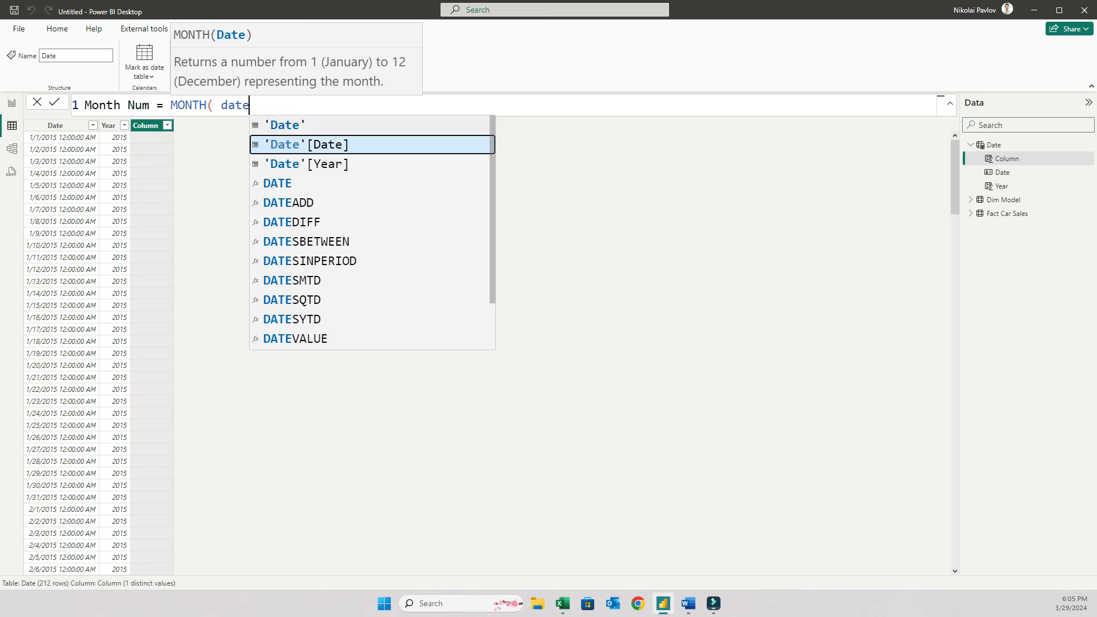
key(Tab)
text())
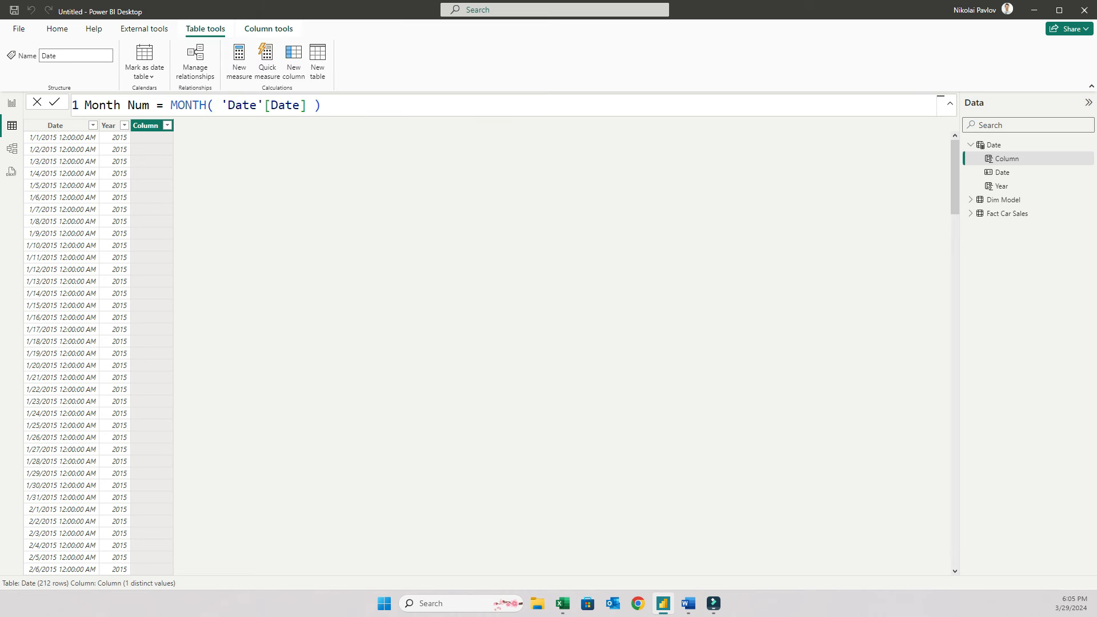
key(Return)
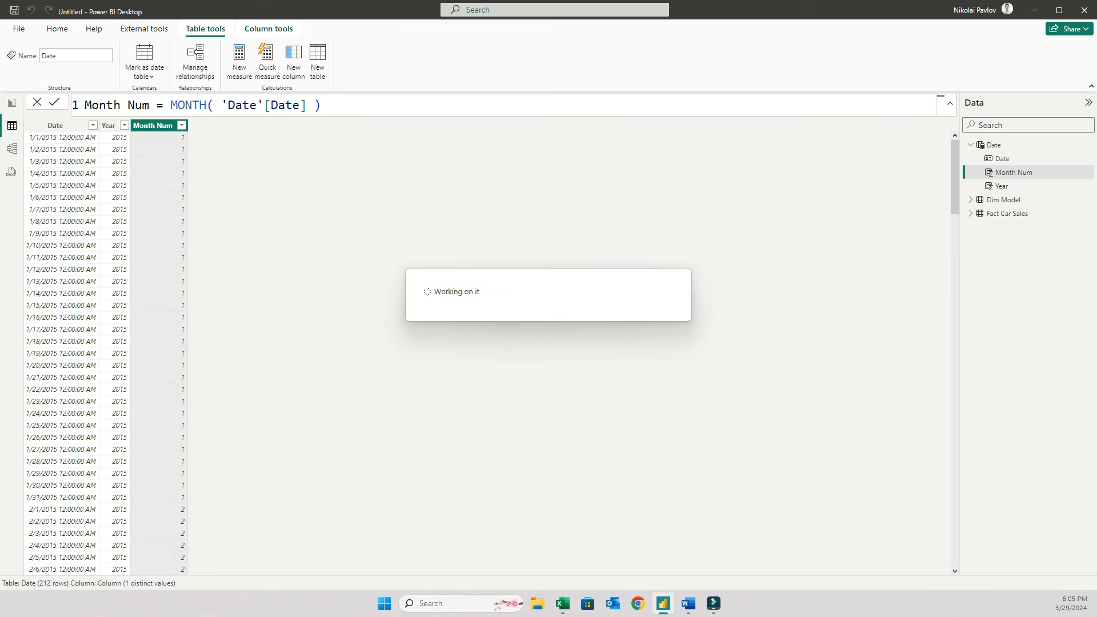
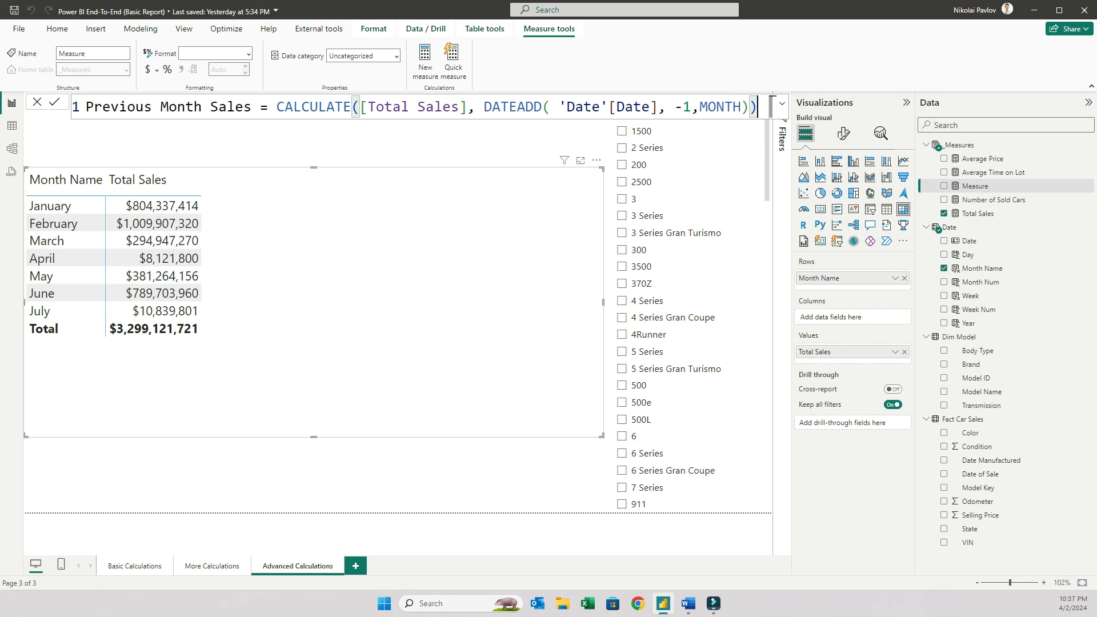
- Commit the Previous Month Sales measure and show it in the month matrix formatted as currency
key(Return)
click(944, 200)
click(248, 54)
click(197, 80)
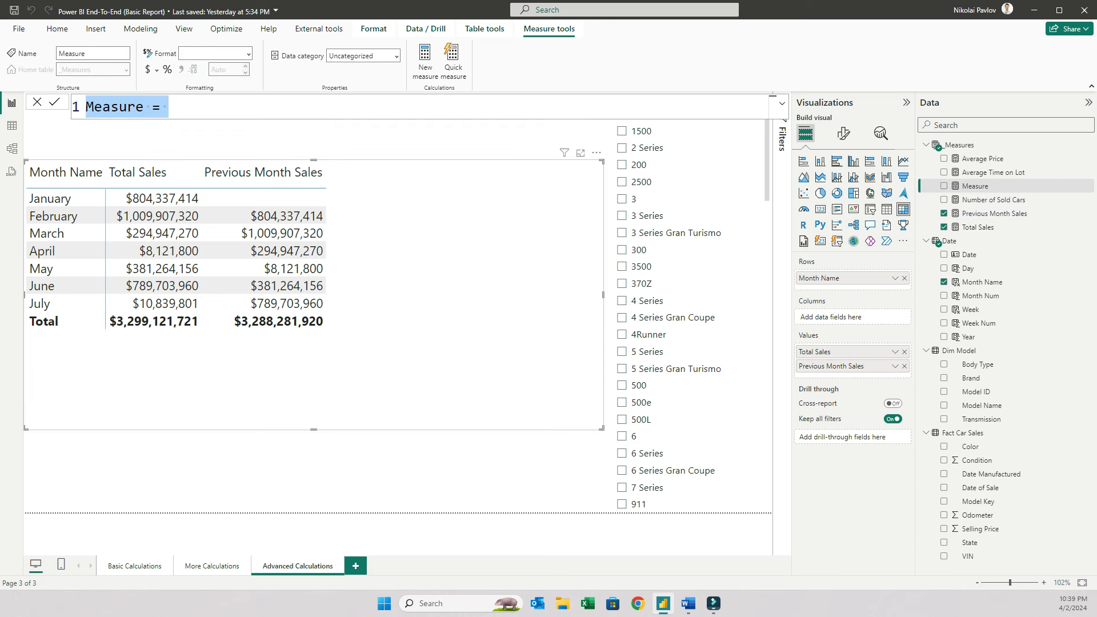
- Define the new measure as MoM % = DIVIDE( ([Total Sales] - [Previous Month Sales]), [Previous Month Sales])
text(MoM % = DIVIDE( (total)
key(Tab)
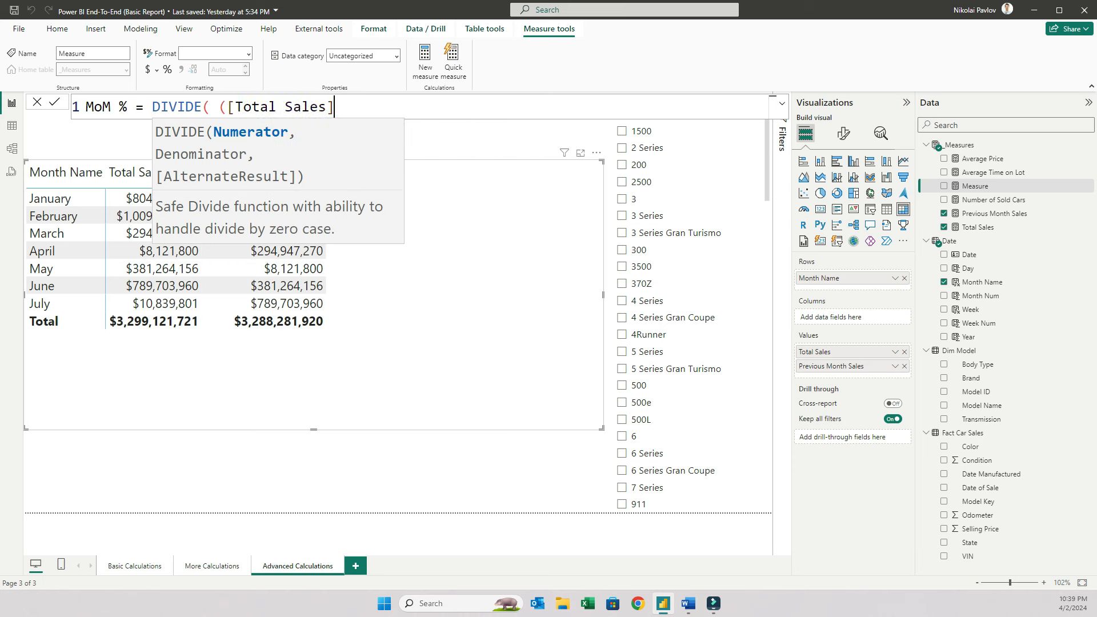
text(- prev)
key(Tab)
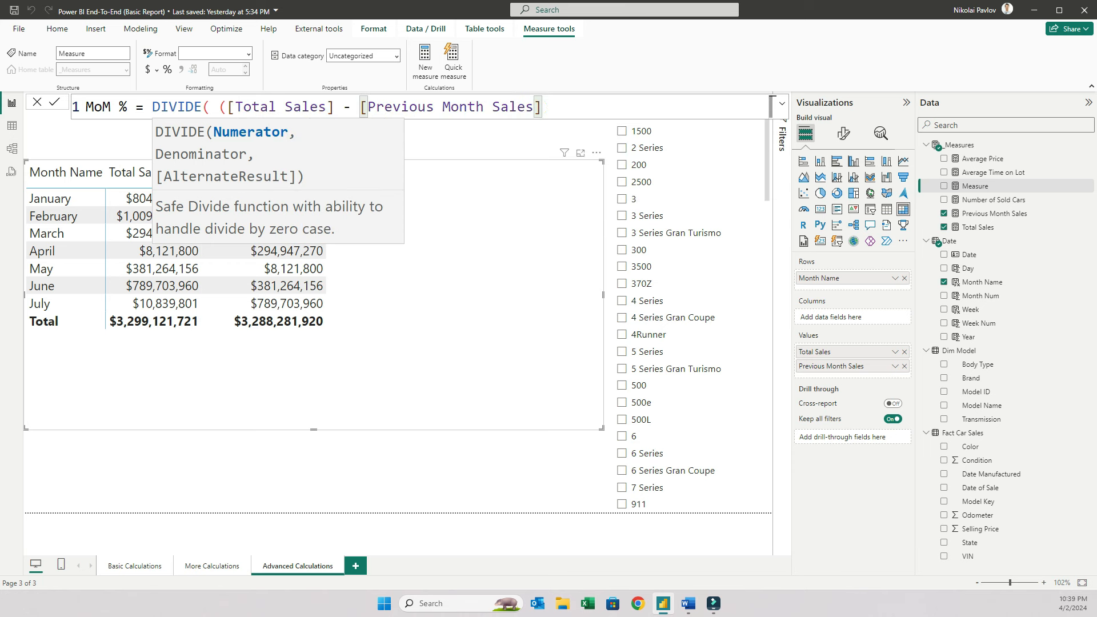
text())
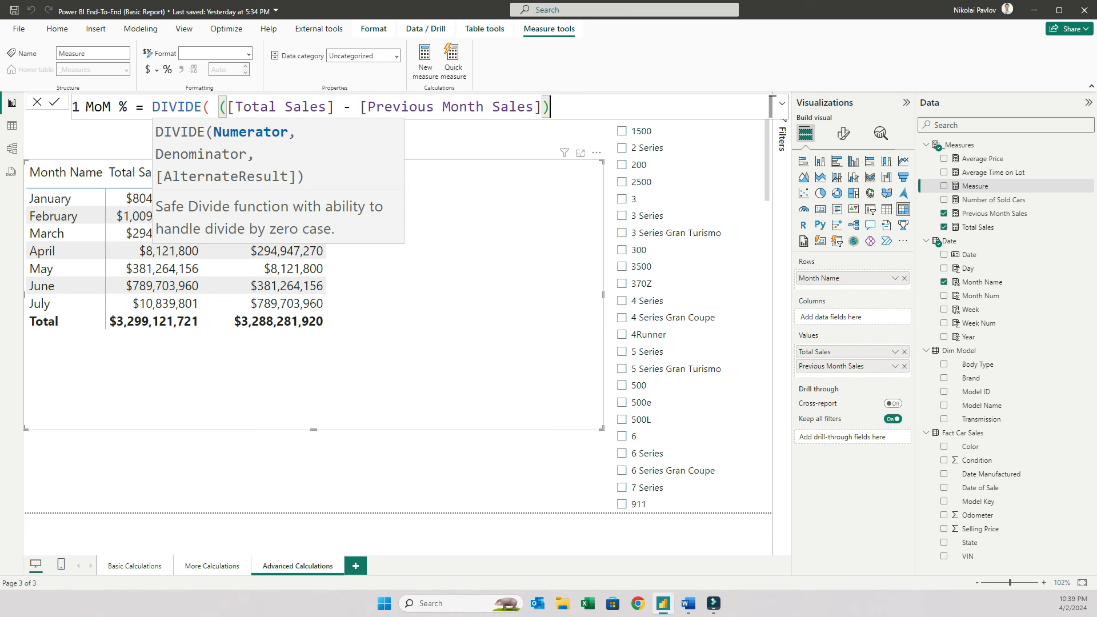
text(, p)
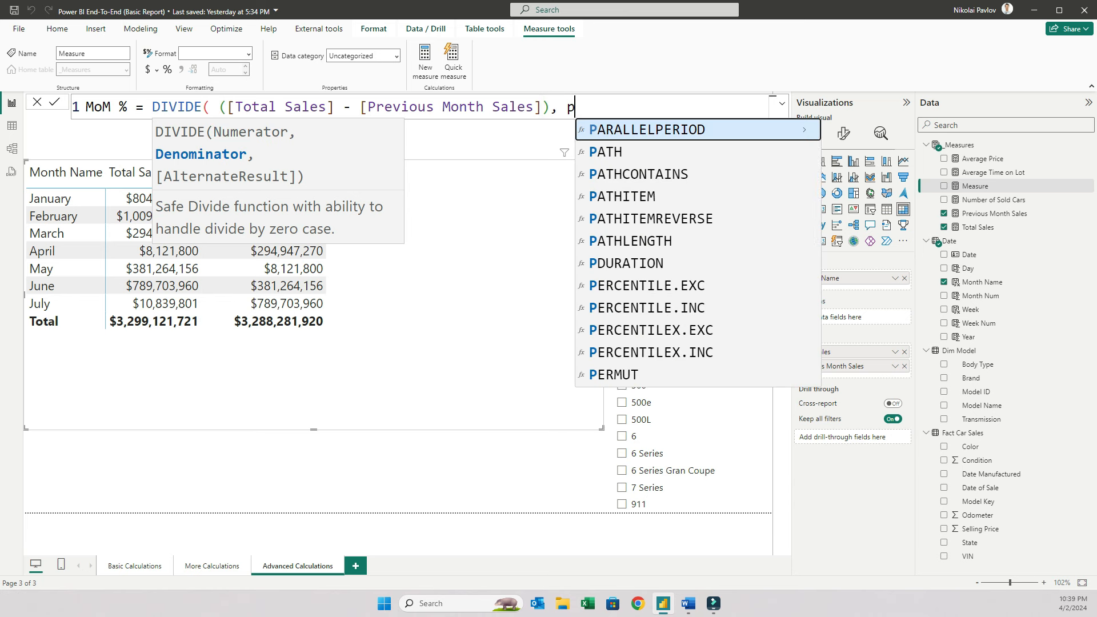
text(re)
key(Tab)
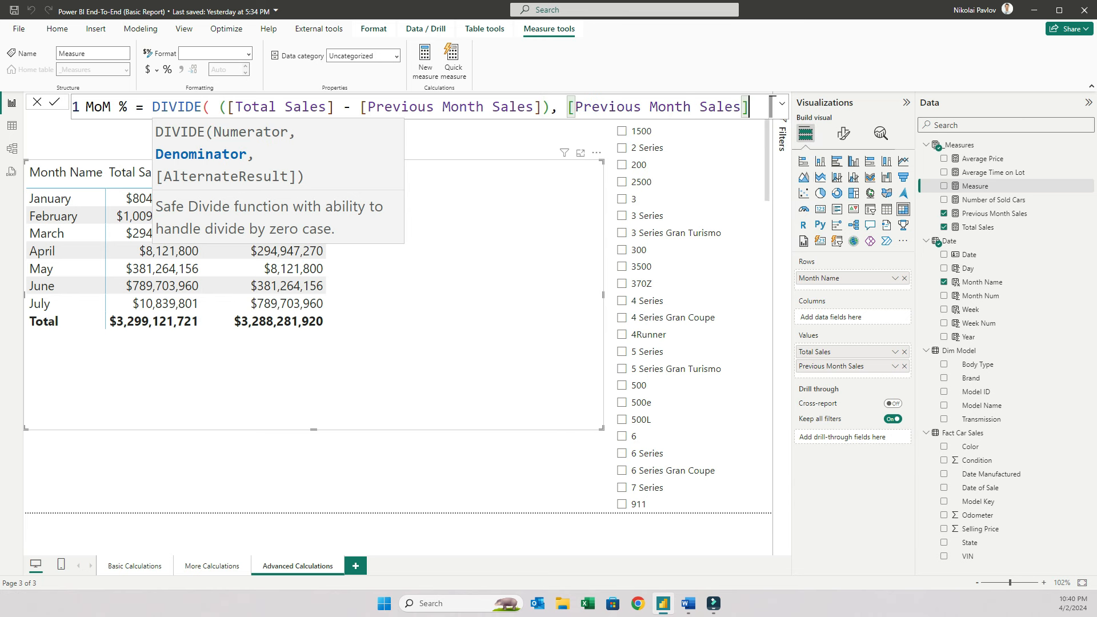
text())
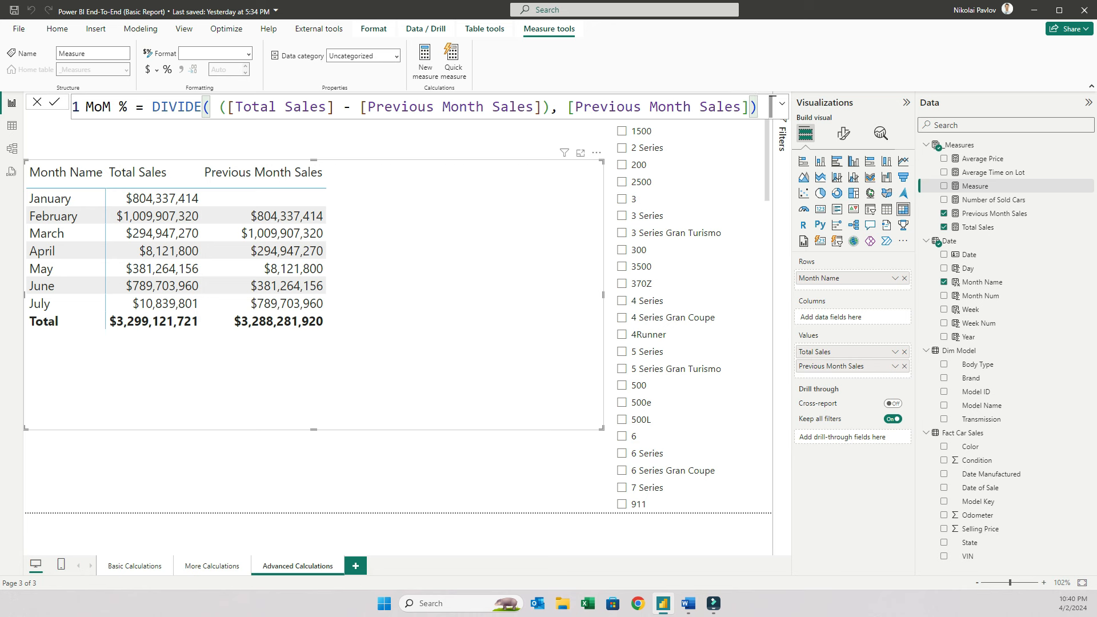
key(Return)
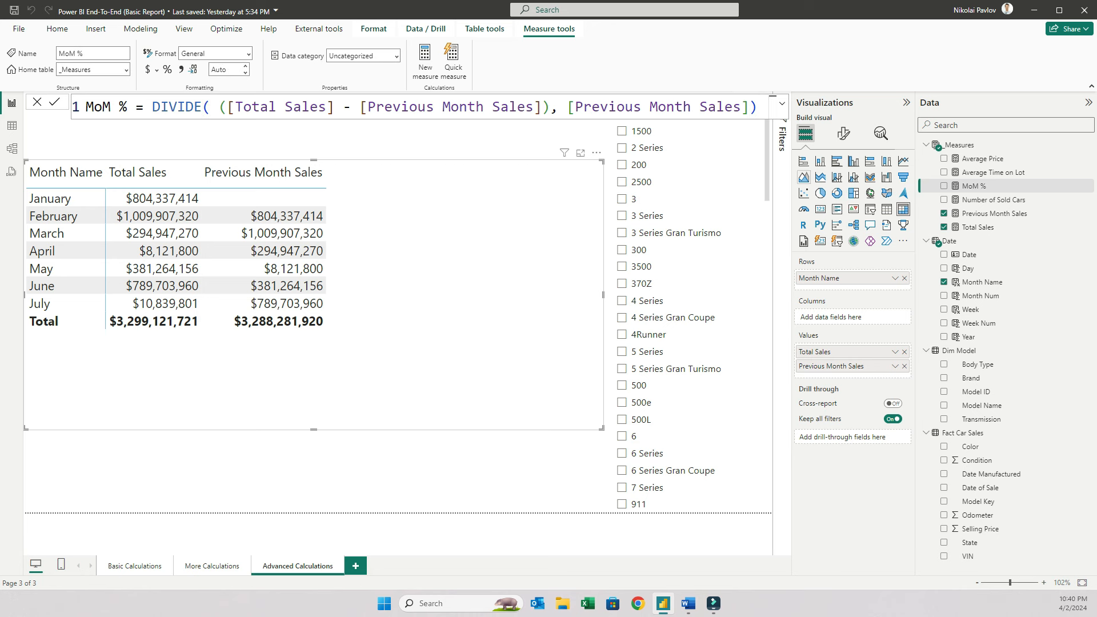
- Add the MoM % measure to the month matrix and format it as a percentage
click(944, 185)
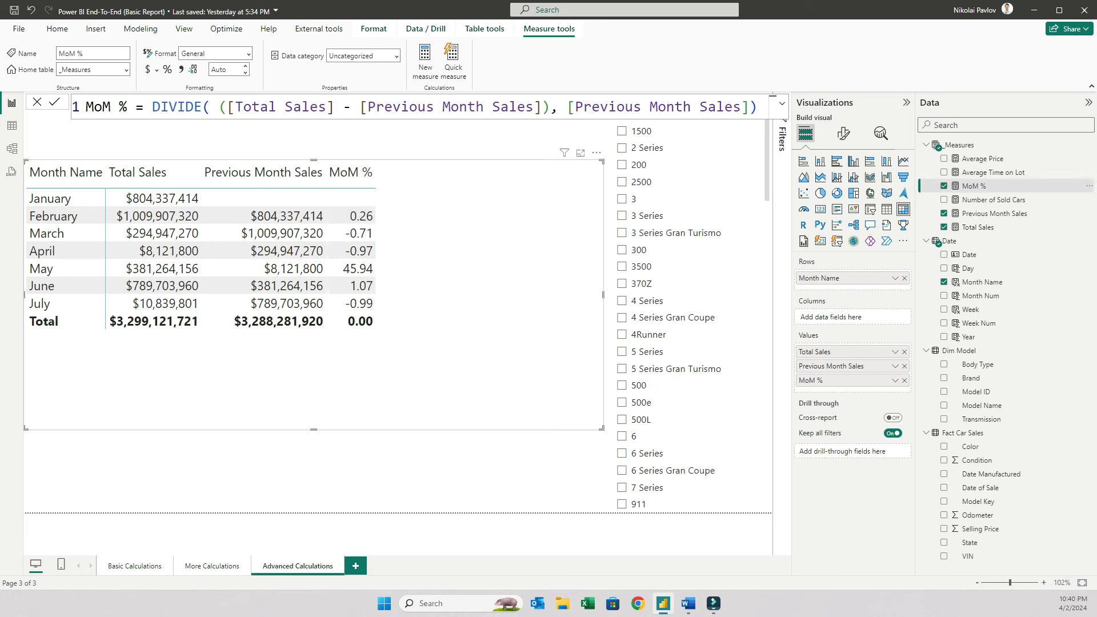
click(167, 69)
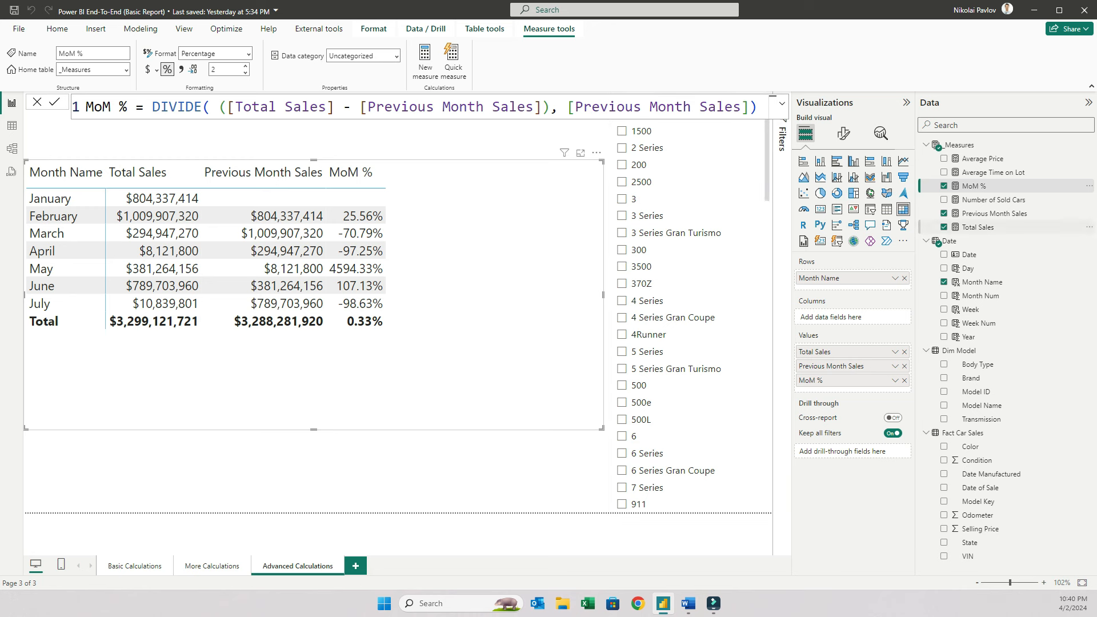
- Remove Previous Month Sales from the month matrix, leaving the matrix selected
click(943, 213)
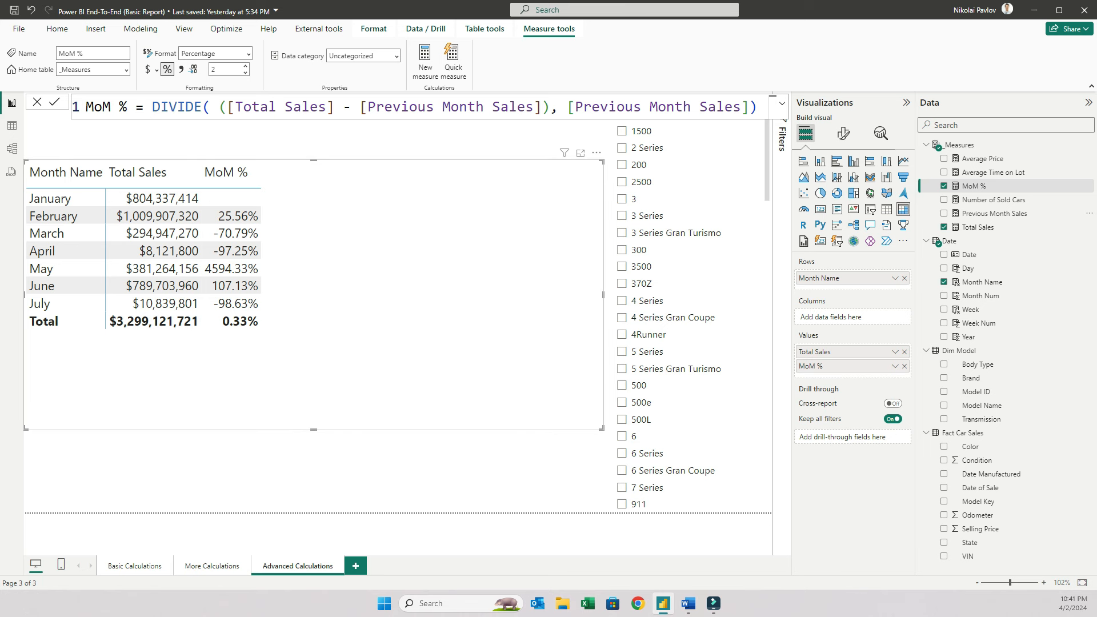
click(366, 472)
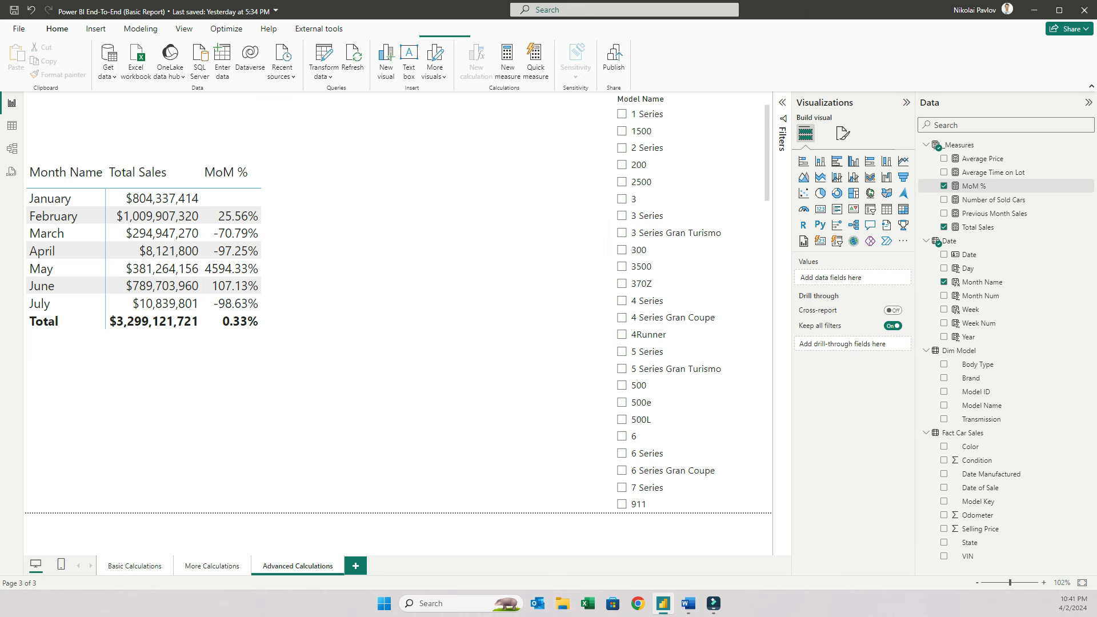
click(366, 366)
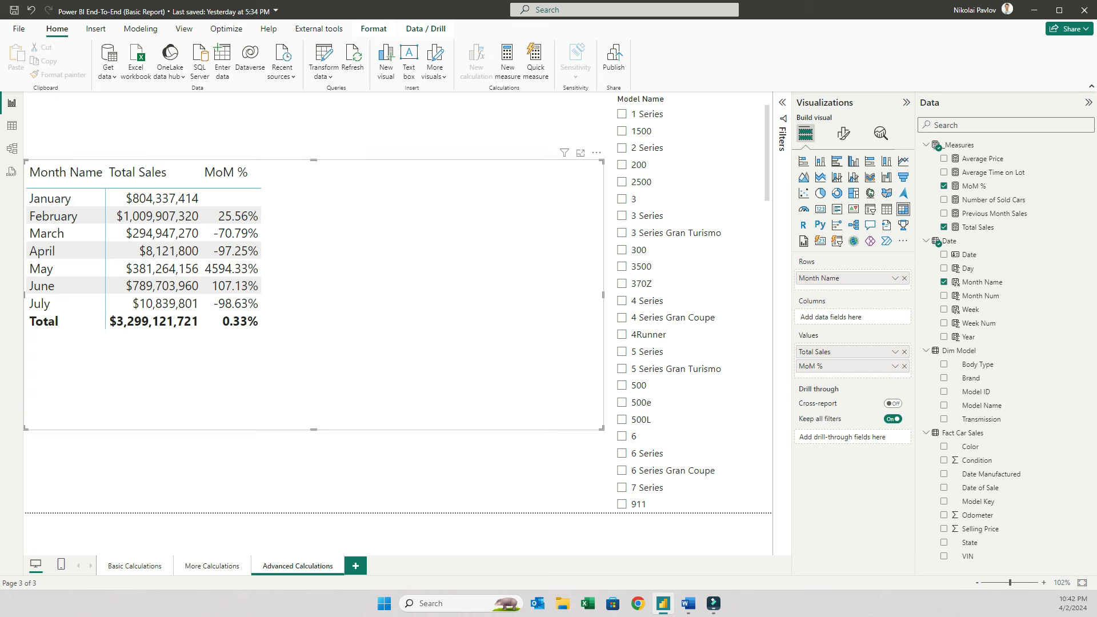
- Check in the global preview feature options whether Visual calculations is enabled, and close the options without changes
click(19, 28)
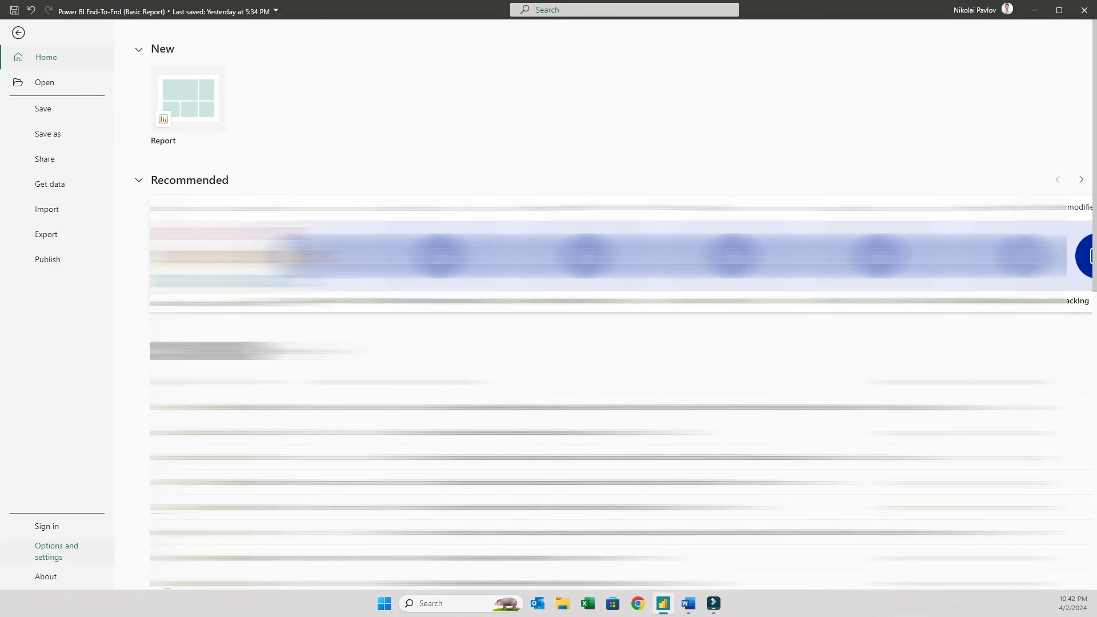
click(57, 551)
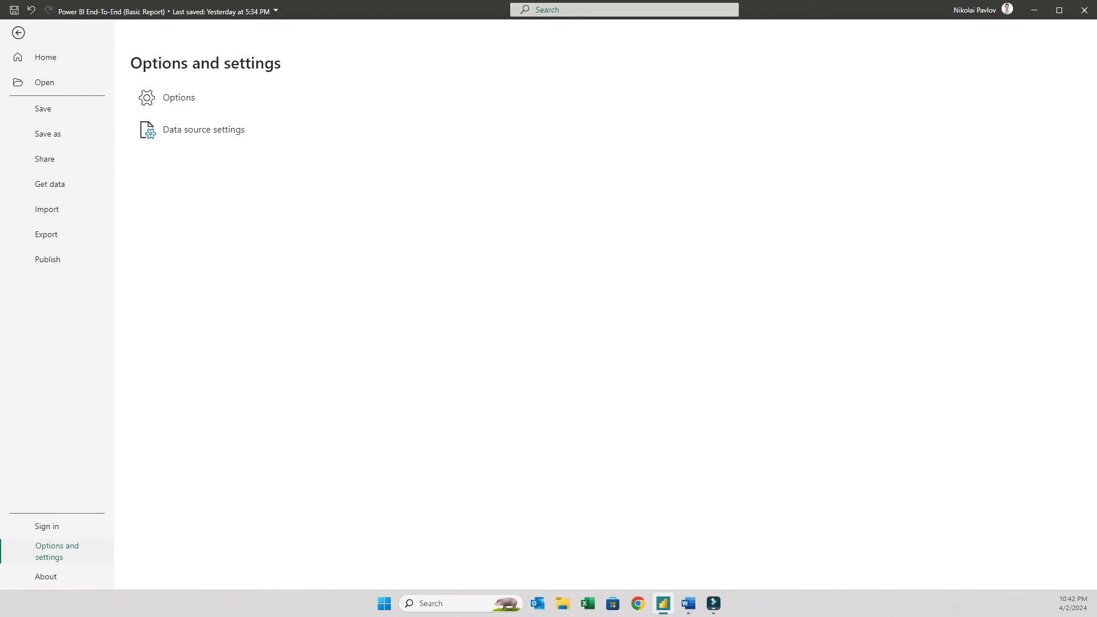
click(178, 97)
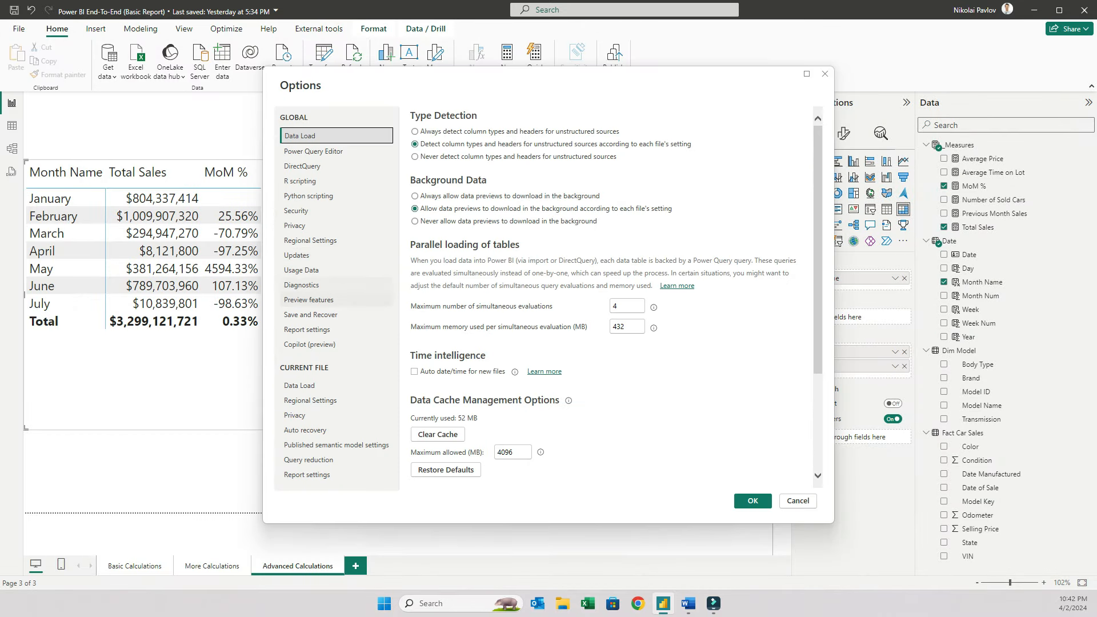
click(309, 298)
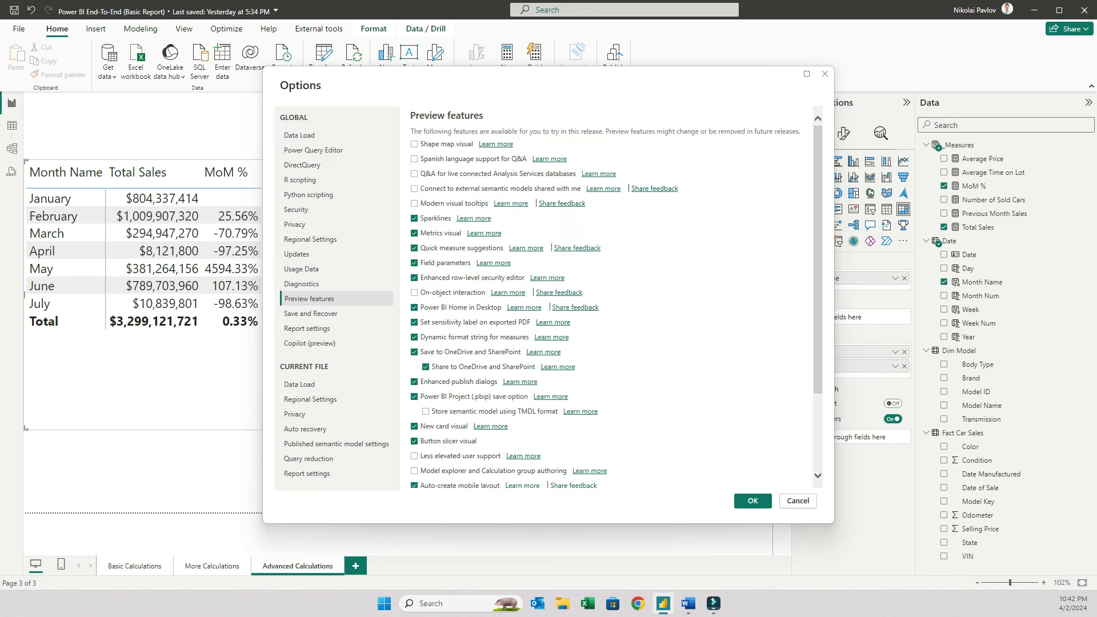
scroll(611, 297, down, 1)
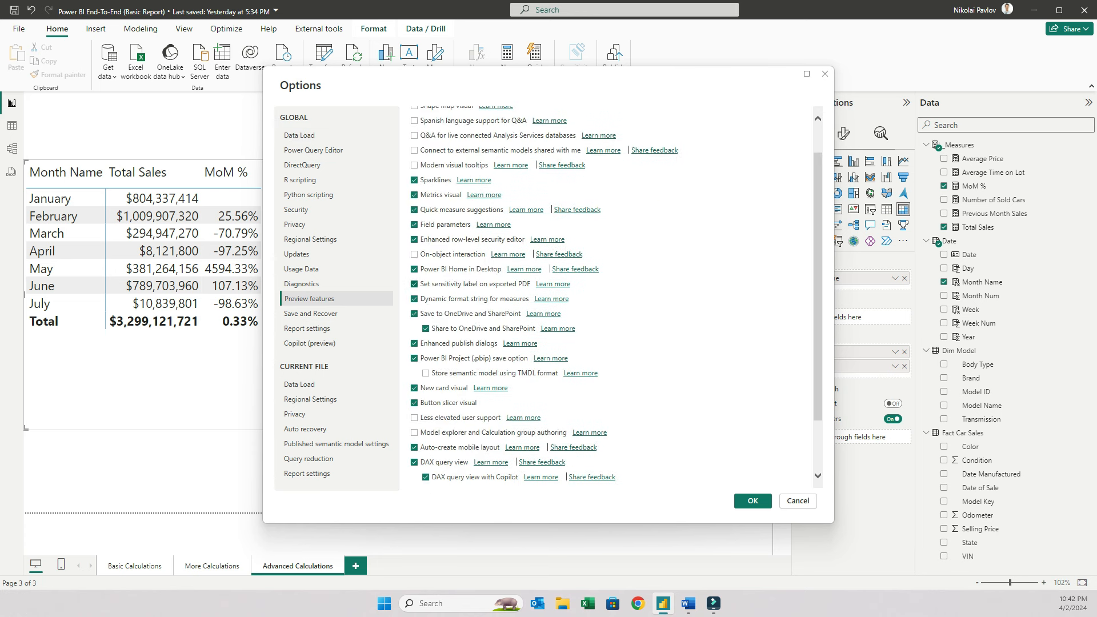
scroll(612, 297, down, 2)
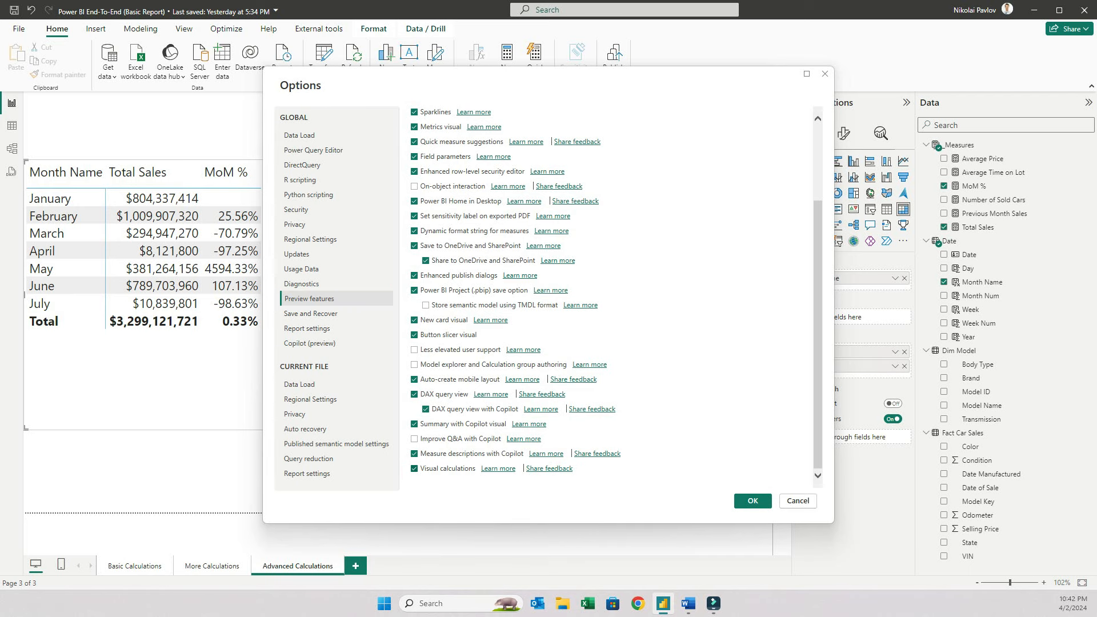
key(Escape)
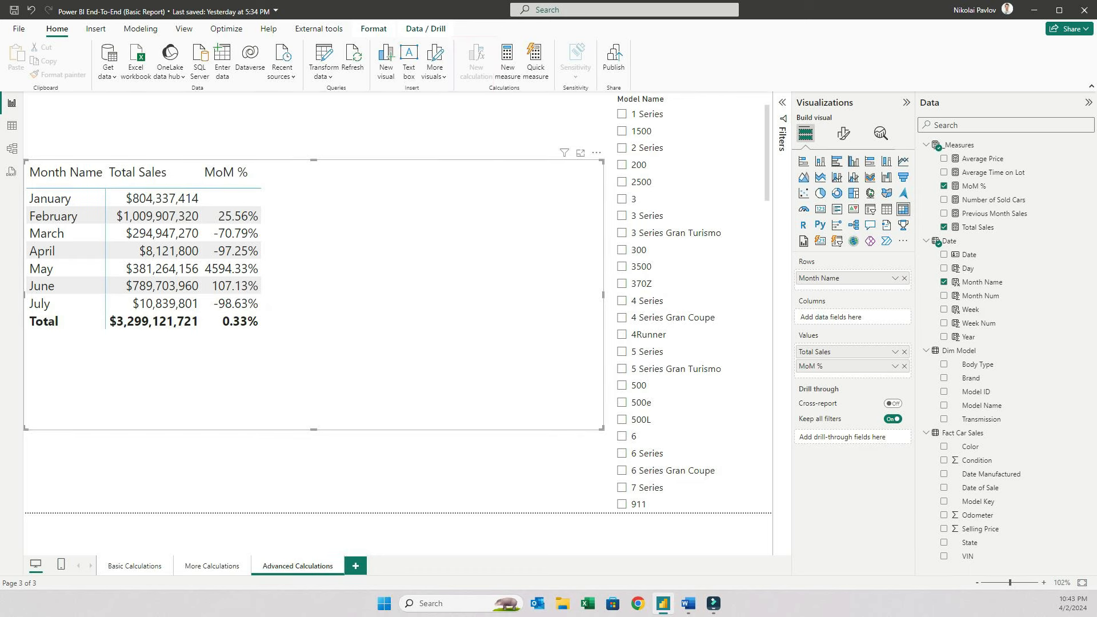
- Start a new visual calculation on the month matrix and insert the Running sum expression template
right_click(370, 197)
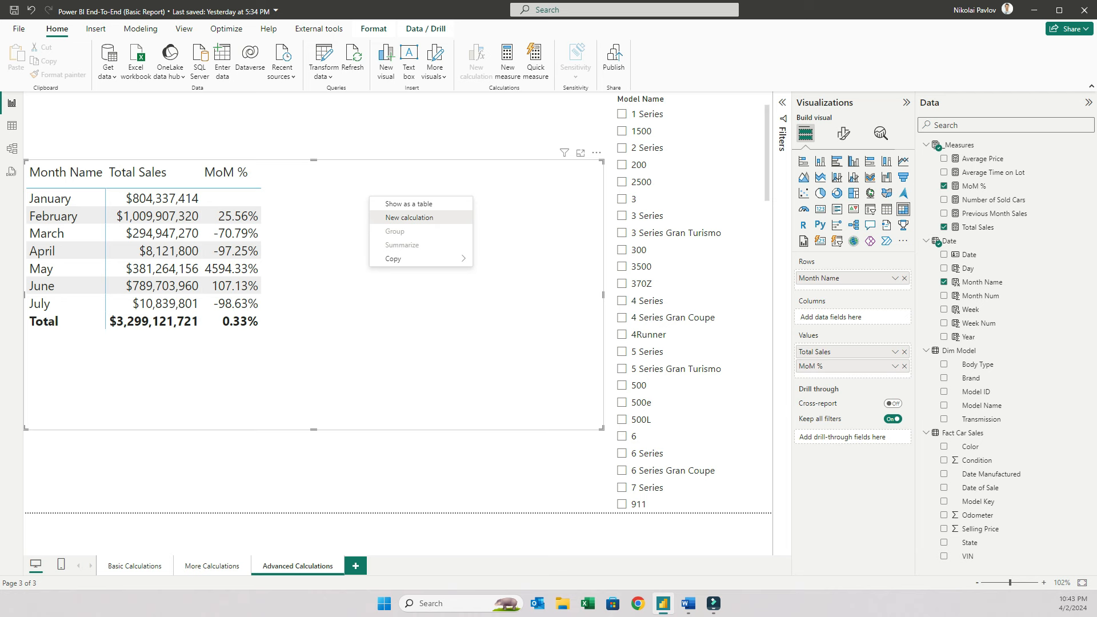
click(409, 218)
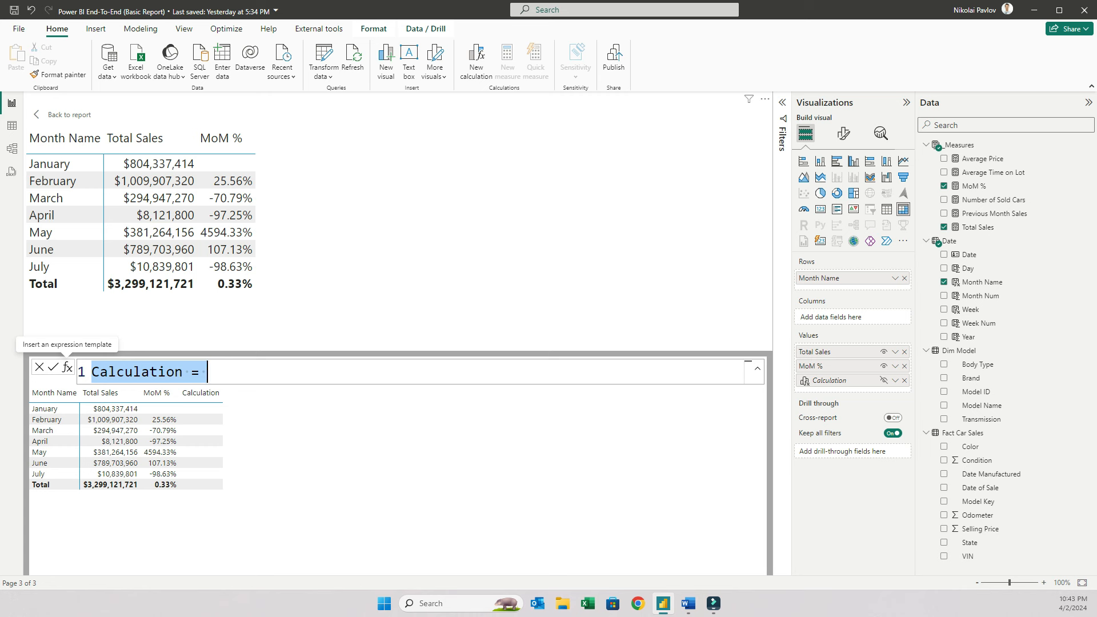
click(67, 367)
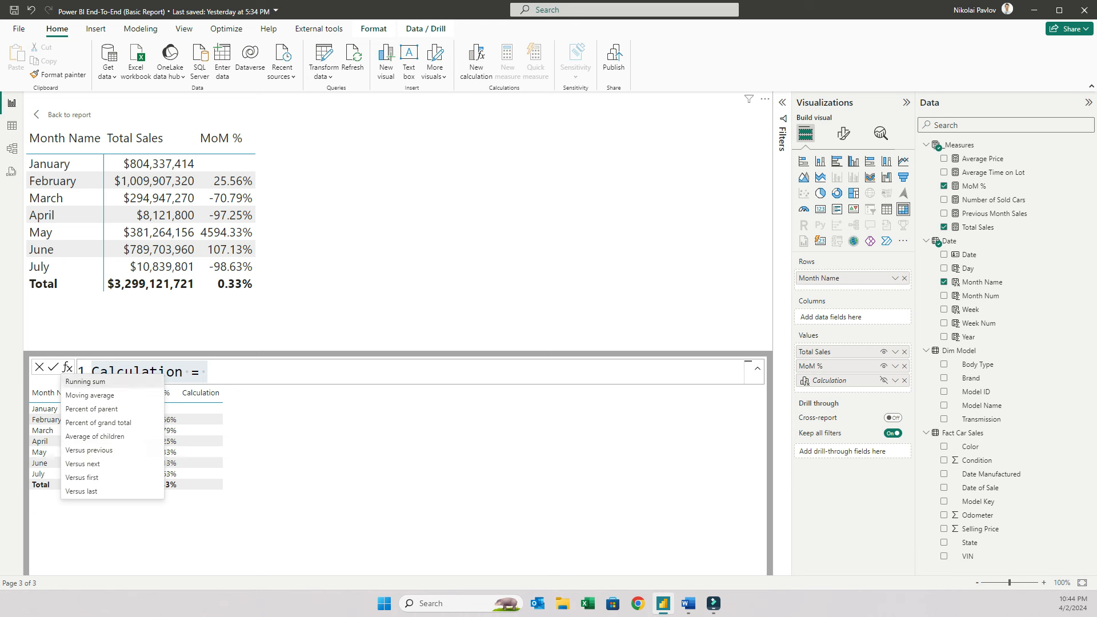
key(Return)
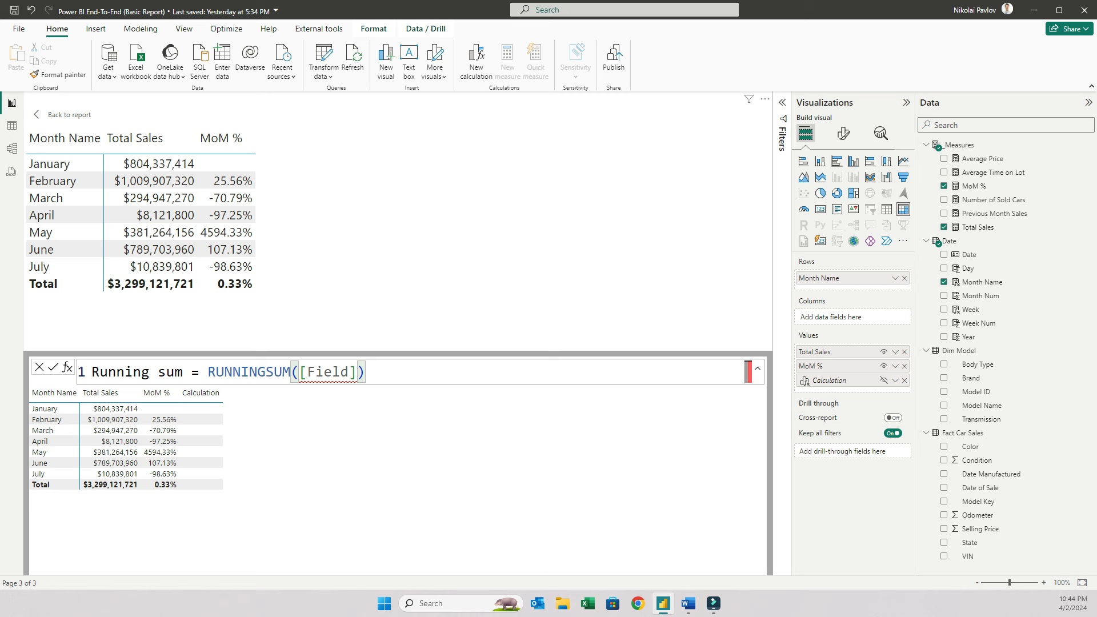
- Rename the running sum calculation in its formula to Running Sales Total
double_click(171, 372)
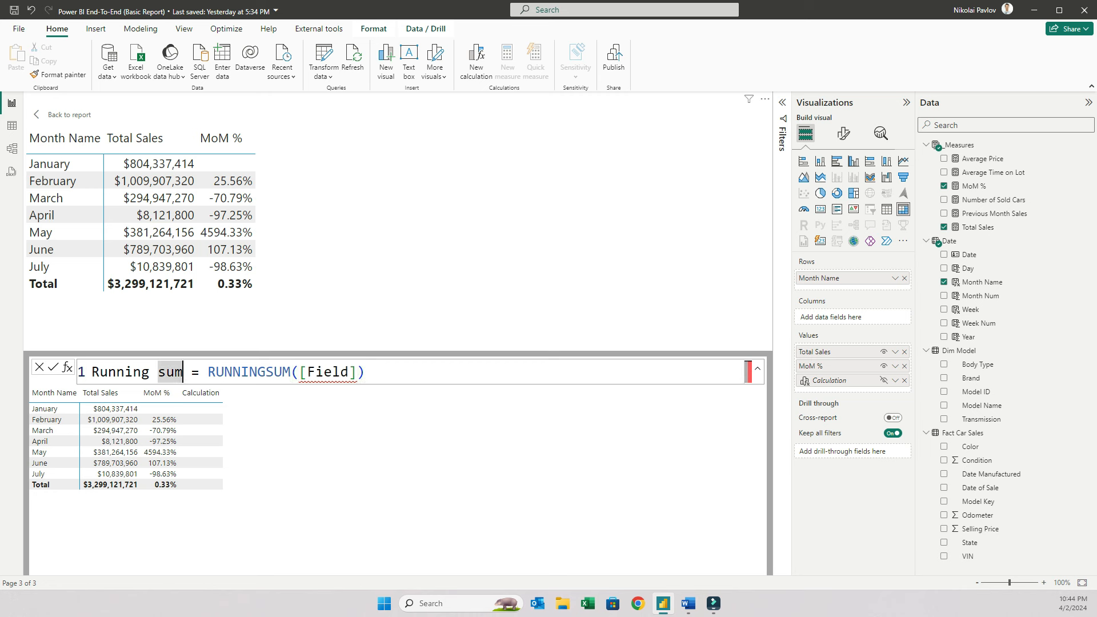
key(BackSpace)
text(Sale)
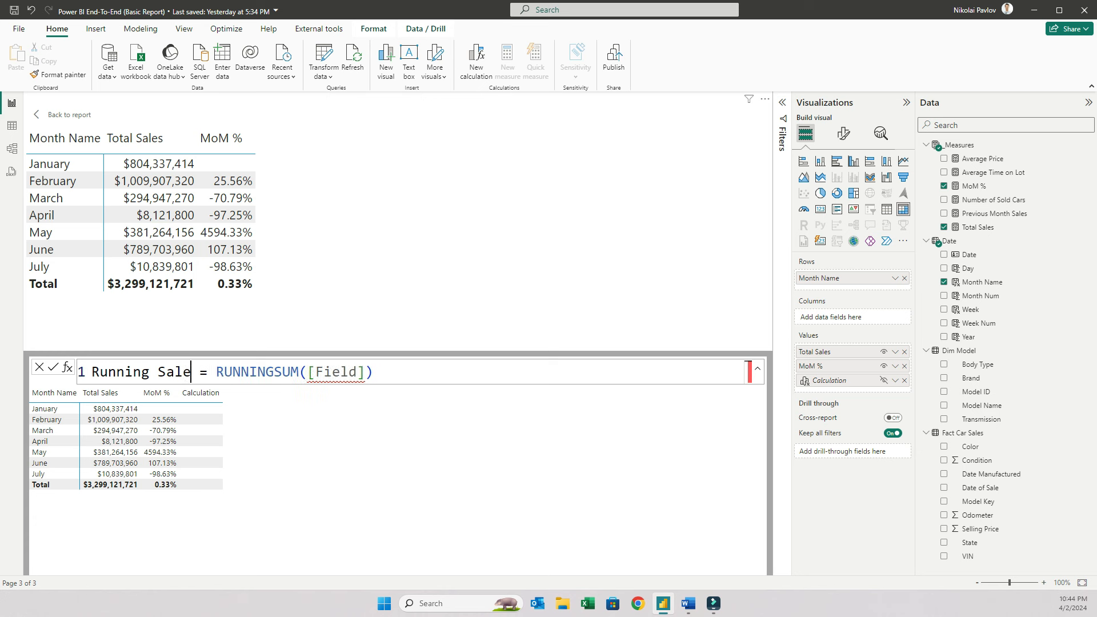
text(s Total)
- Replace the [Field] placeholder inside RUNNINGSUM with the Total Sales field and commit the visual calculation
key(Right)
key(Right)
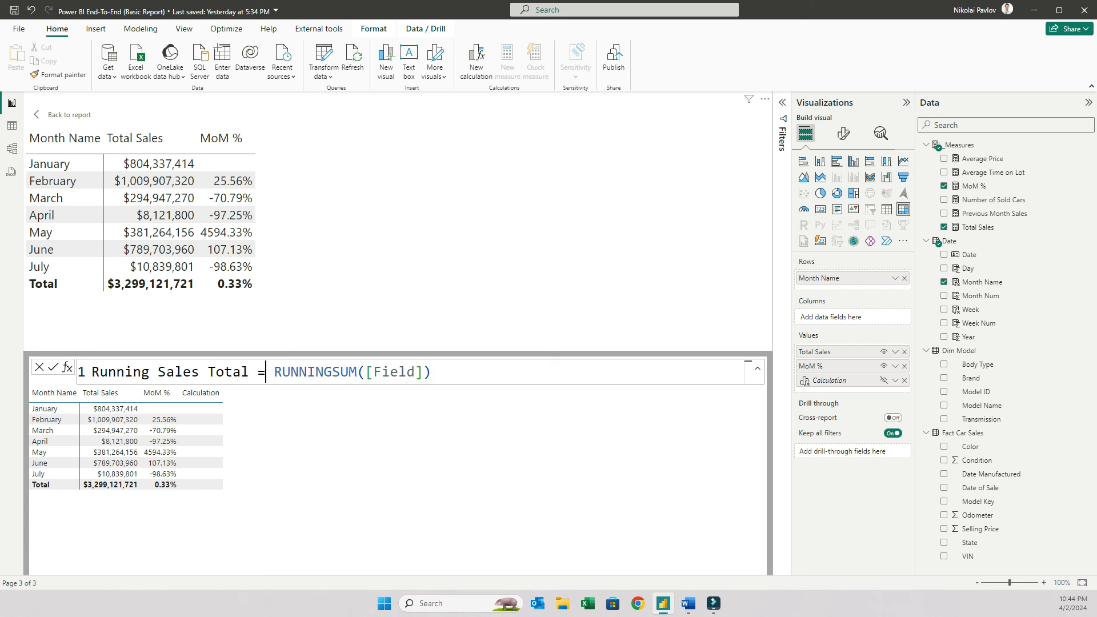
key(Right)
key(Right)
key(Right)
key(Right)
key(Right)
key(Right)
key(Right)
key(Right)
key(Right)
key(Right)
key(Right)
key(Right)
key(Right)
key(Right)
key(Right)
key(Right)
key(Right)
key(Right)
key(Right)
key(BackSpace)
key(BackSpace)
key(BackSpace)
key(BackSpace)
key(BackSpace)
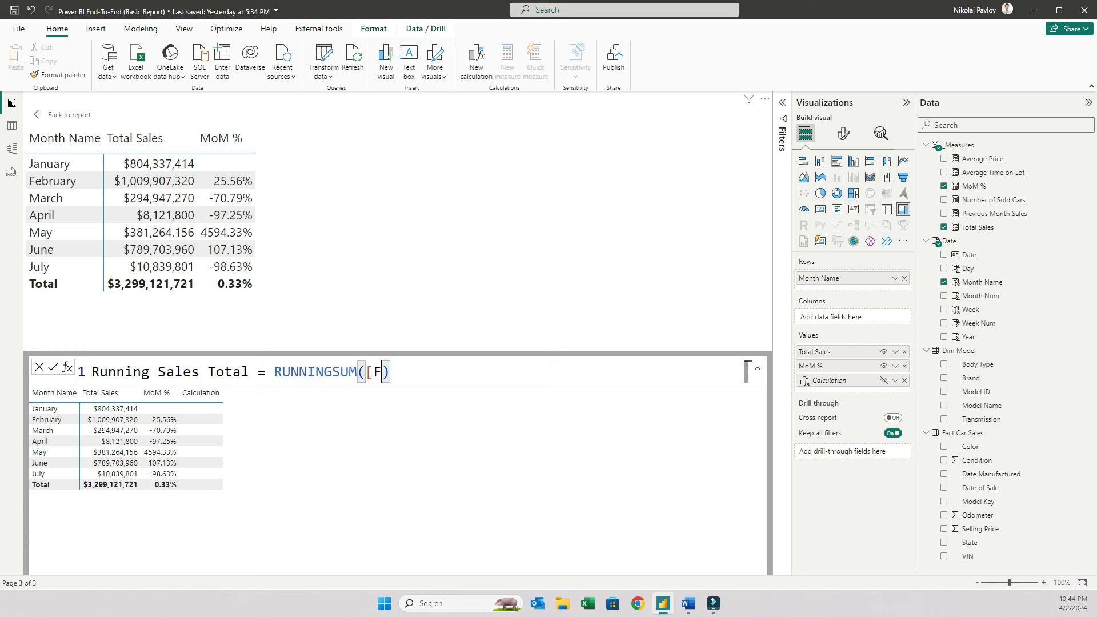
key(BackSpace)
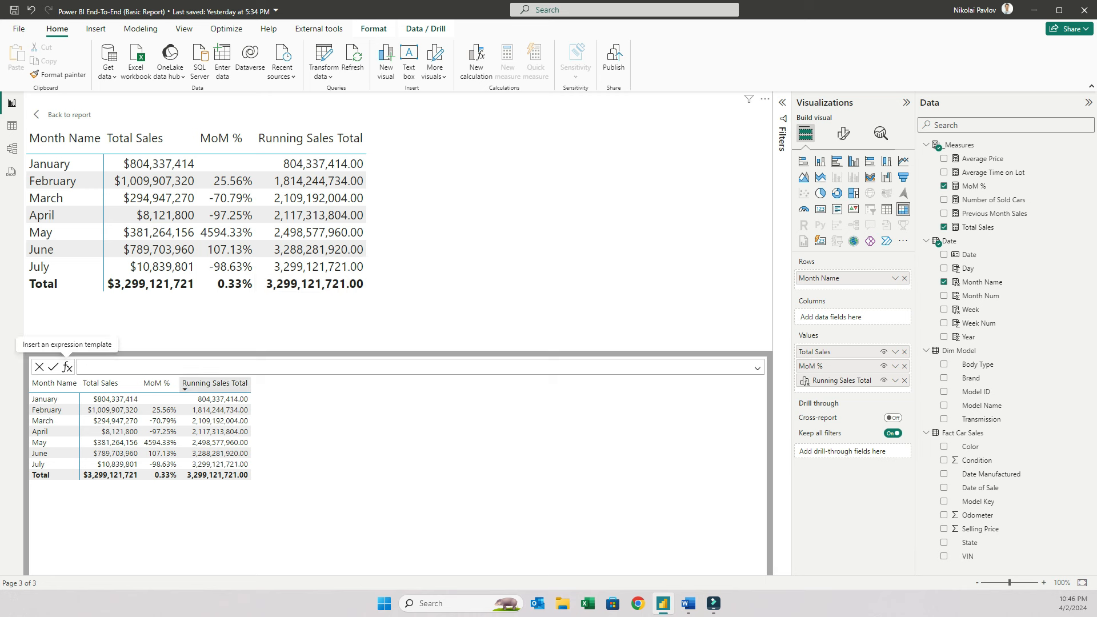
- Insert the Percent of grand total expression template as a new visual calculation on the month matrix
click(66, 367)
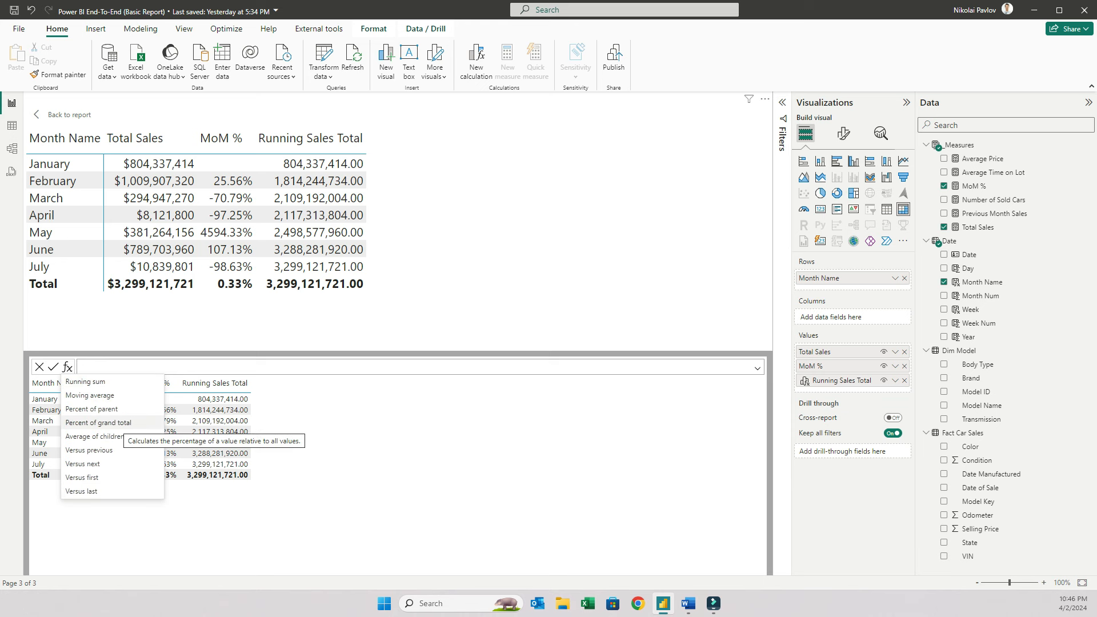
click(97, 423)
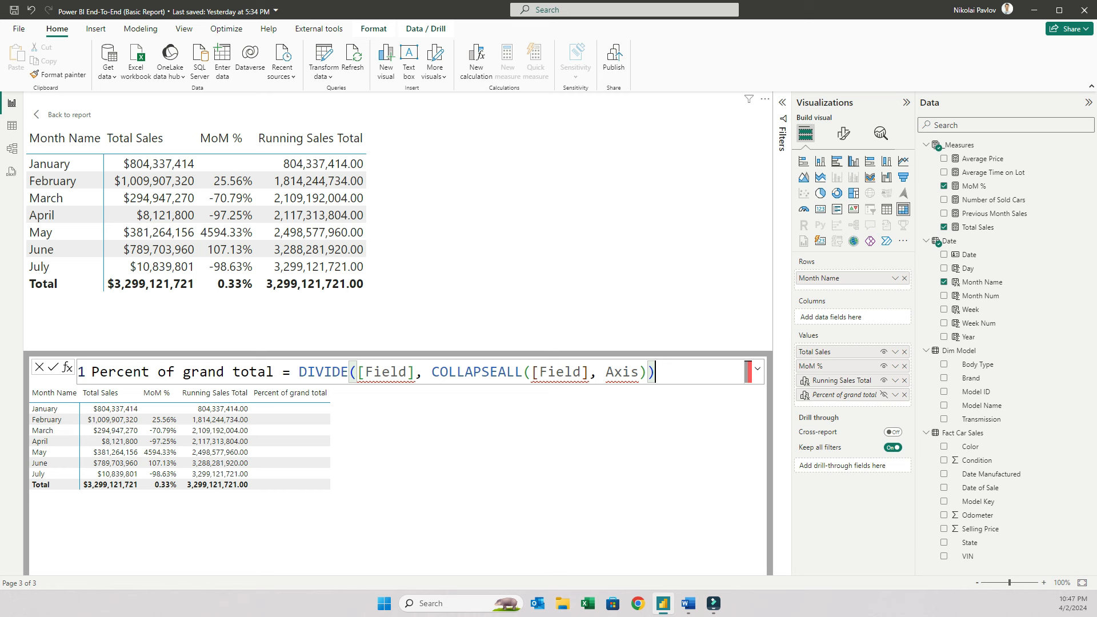
double_click(203, 372)
- Replace the first [Field] placeholder inside DIVIDE with the Total Sales field
click(415, 372)
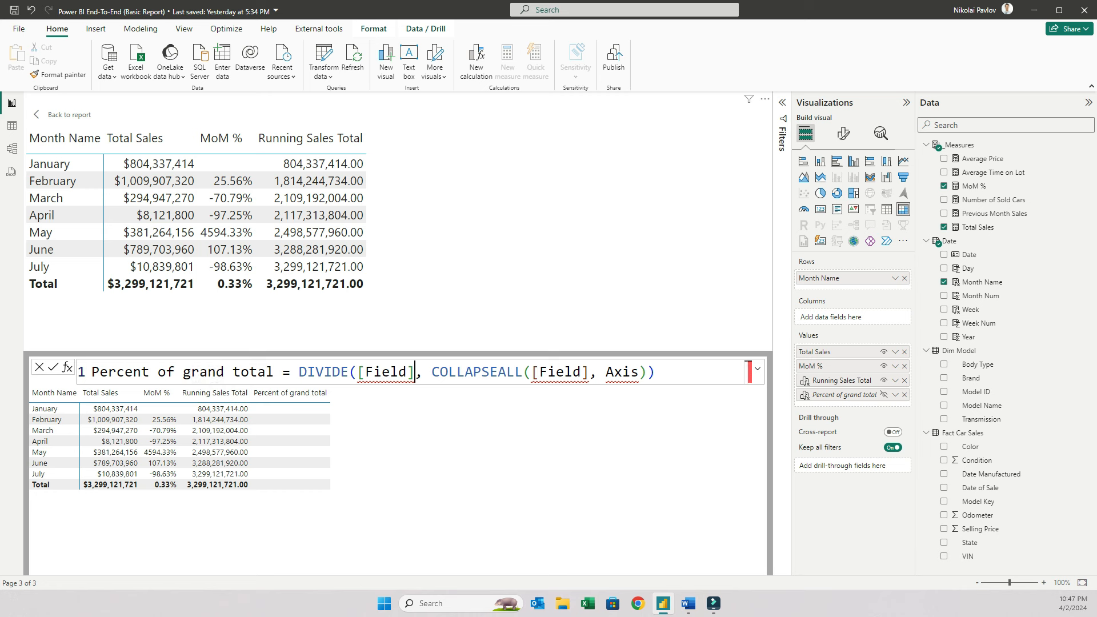
key(BackSpace)
key(BackSpace)
key(BackSpace)
key(BackSpace)
key(BackSpace)
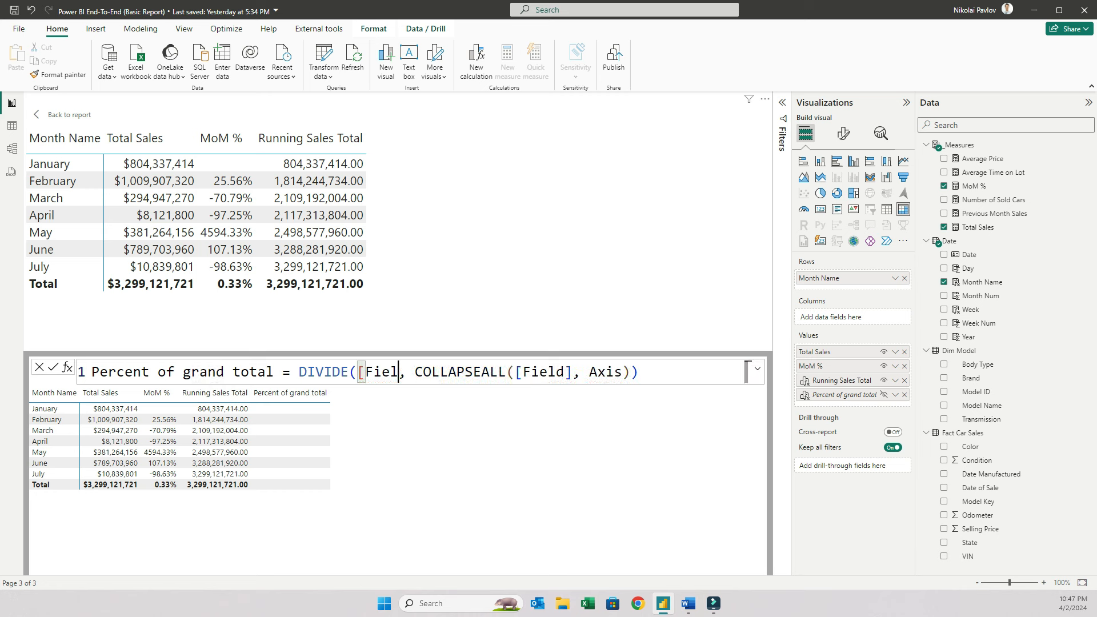
key(BackSpace)
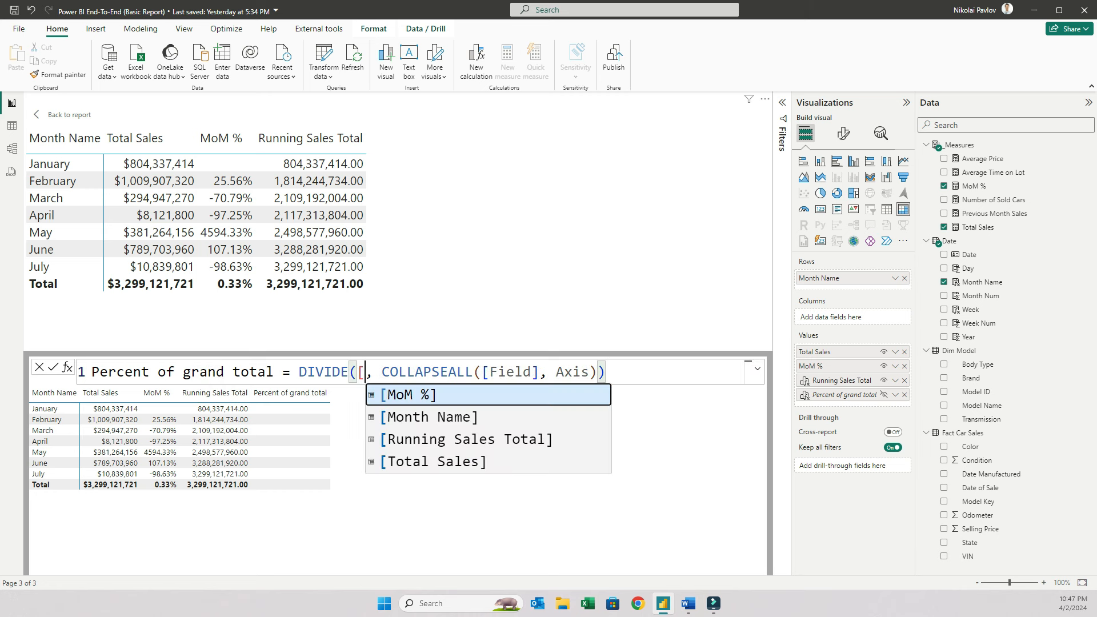
key(Down)
key(Down)
key(Down)
key(Tab)
- Replace the [Field] placeholder inside COLLAPSEALL with the Total Sales field
key(Right)
key(Right)
key(Right)
key(Right)
key(Right)
key(Right)
key(Right)
key(Right)
key(Right)
key(Right)
key(Right)
key(Right)
key(Right)
key(Right)
key(Right)
key(Right)
key(Right)
key(Right)
key(Right)
key(Right)
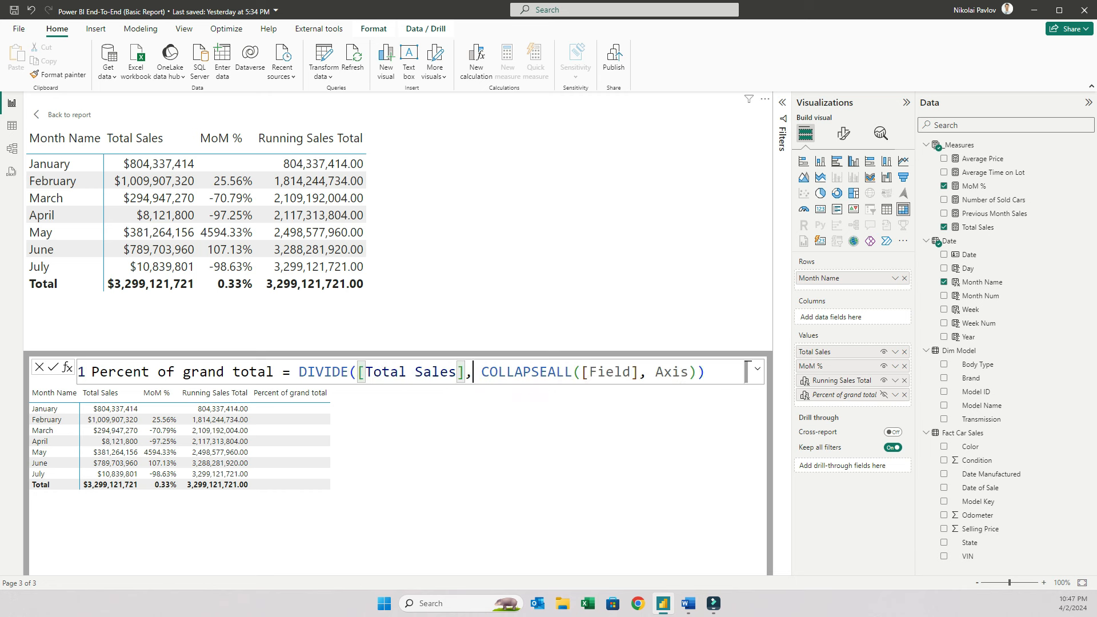
key(BackSpace)
key(BackSpace)
key(BackSpace)
key(BackSpace)
key(BackSpace)
key(BackSpace)
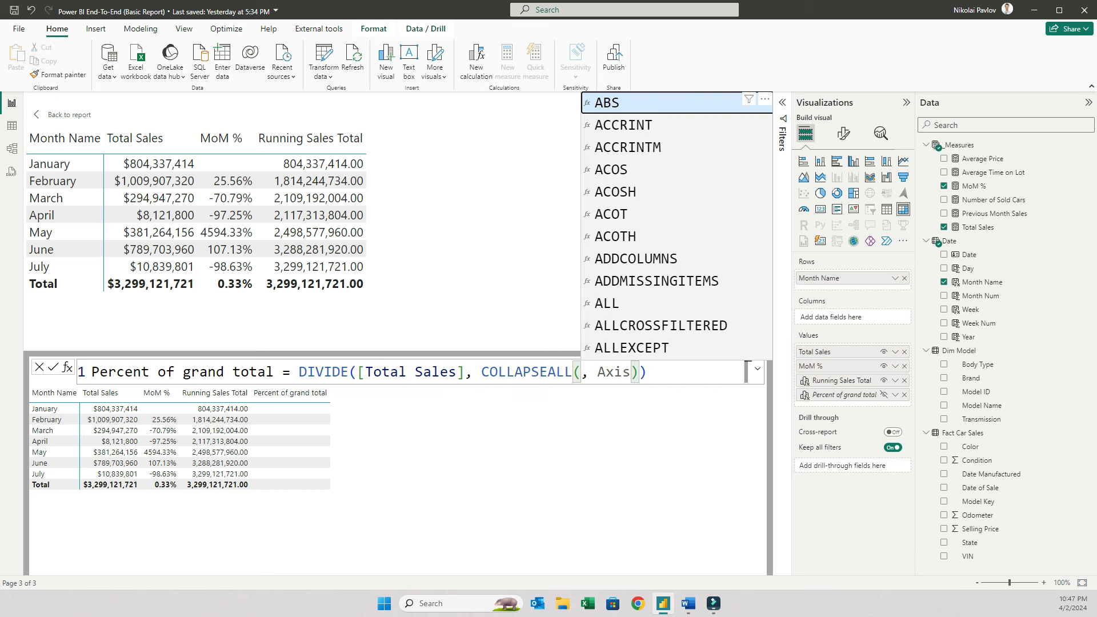
text([)
key(Down)
key(Down)
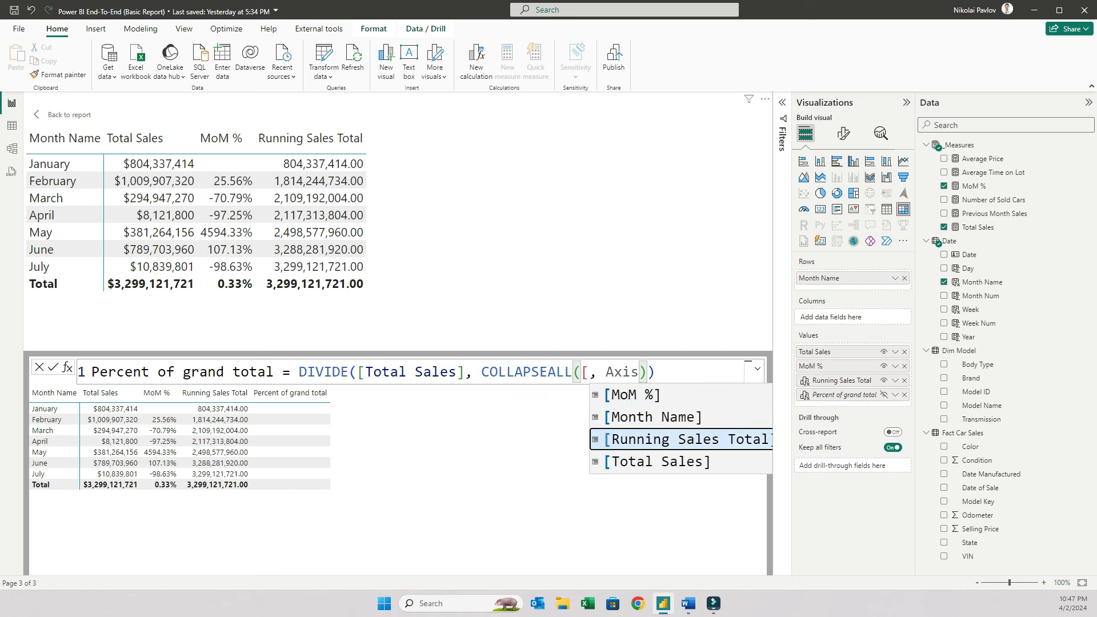
key(Down)
key(Tab)
- Replace the Axis placeholder in COLLAPSEALL with ROWS and commit the percent of grand total calculation
key(Right)
key(ctrl+shift+Right)
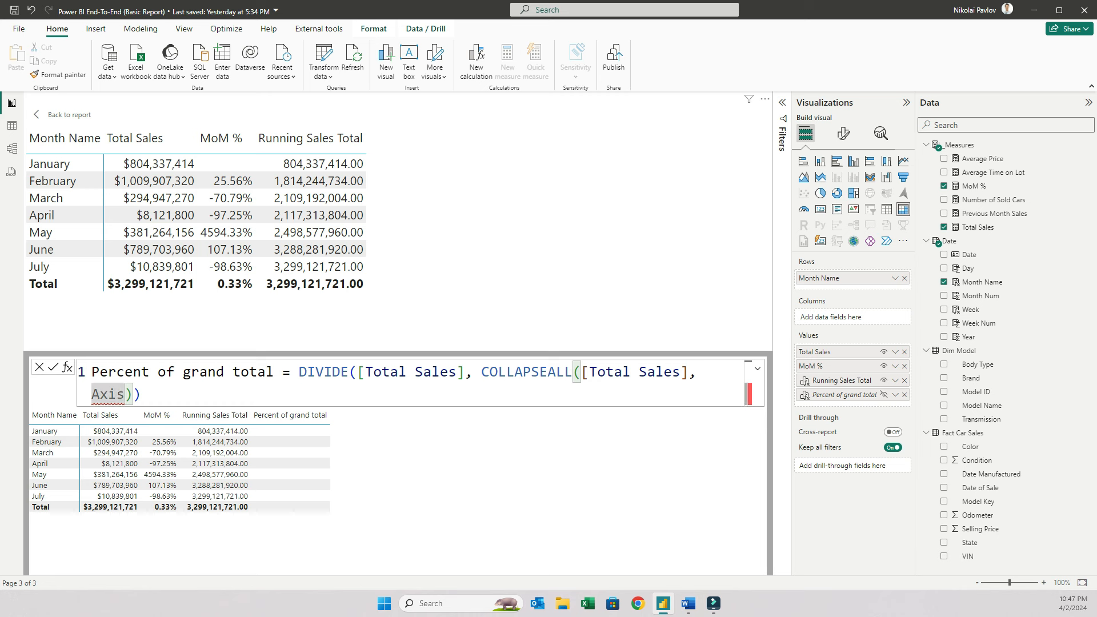
key(BackSpace)
key(BackSpace)
key(BackSpace)
key(BackSpace)
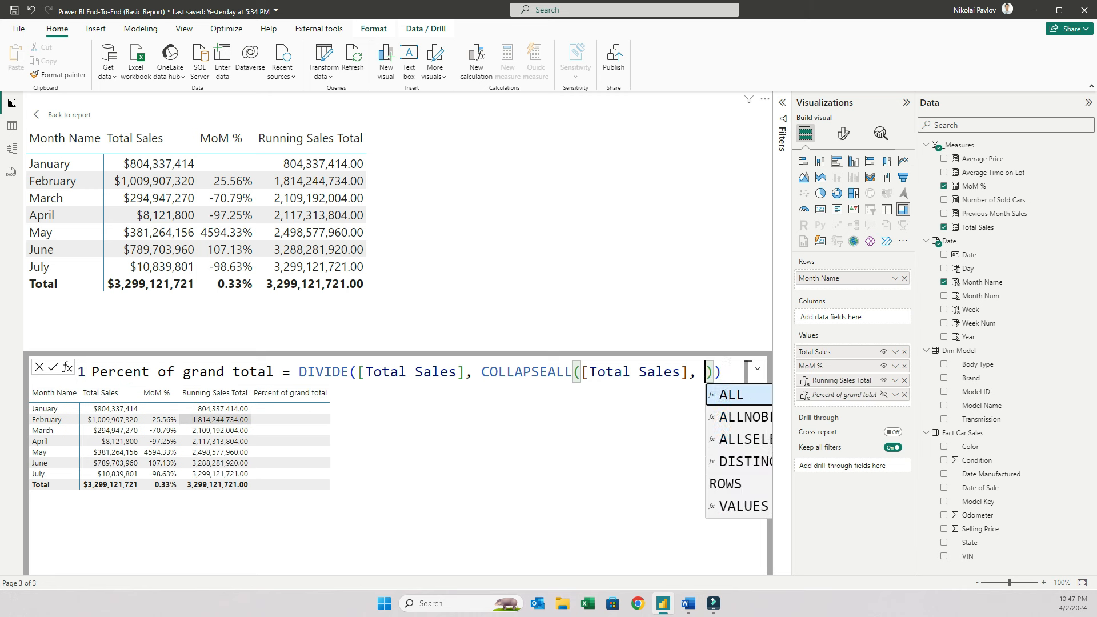
key(Down)
key(Down)
key(Down)
key(Down)
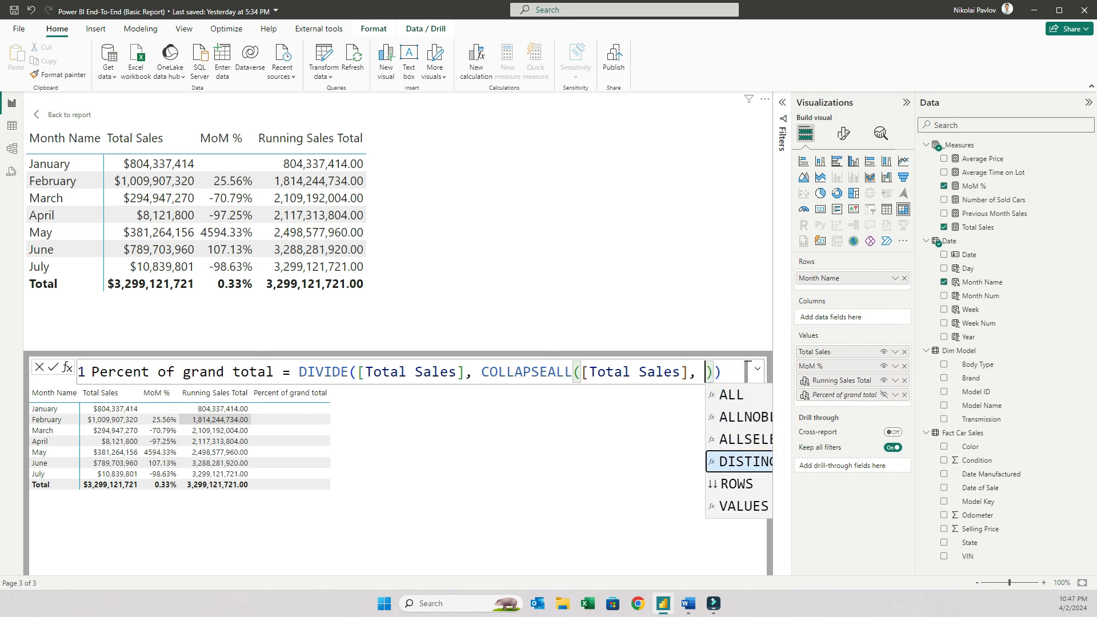
key(Tab)
key(Right)
key(Right)
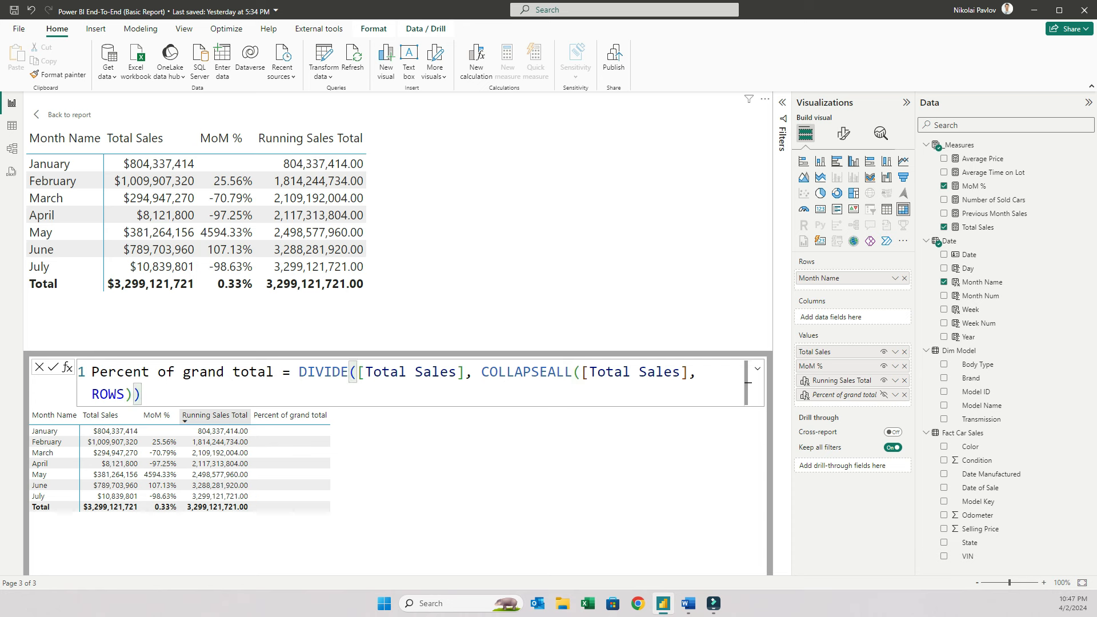
key(Return)
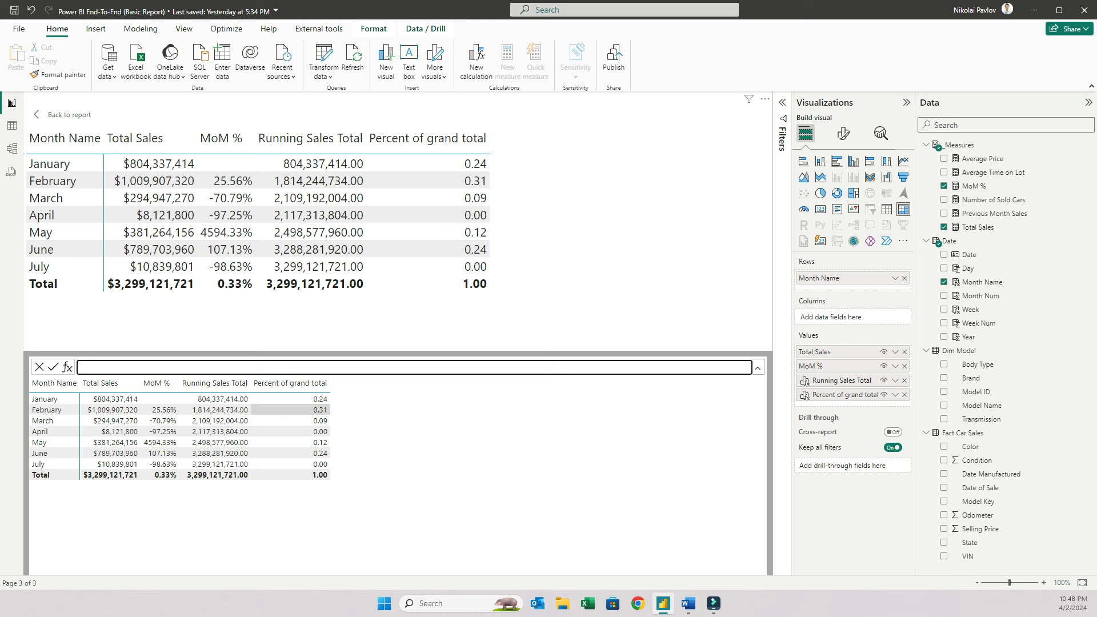
- View the formula of the Running Sales Total calculation and return to the report page
click(842, 381)
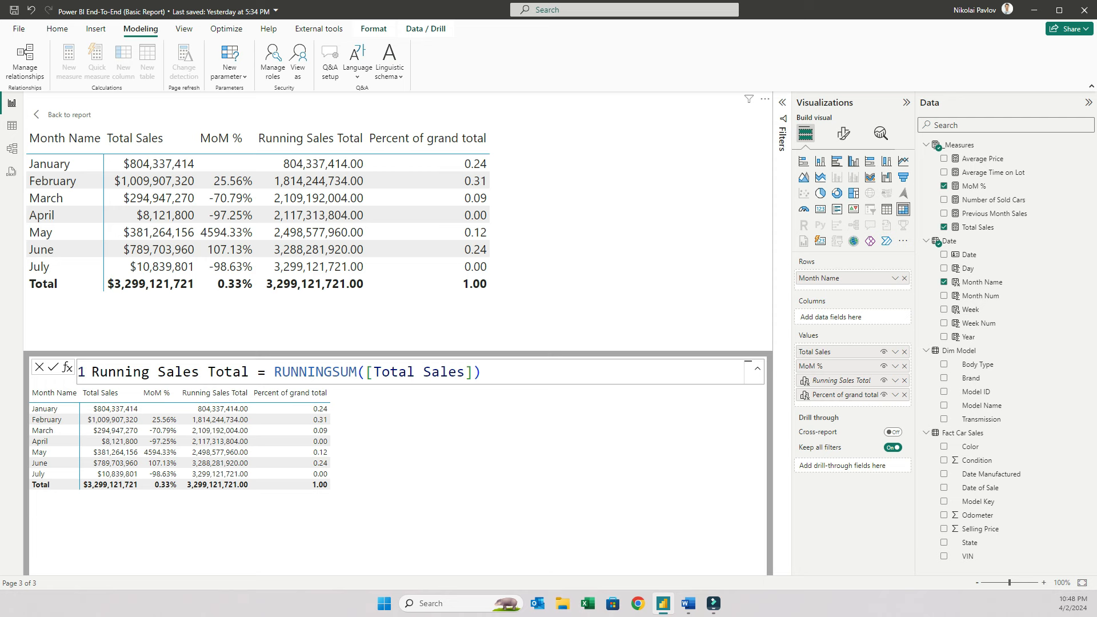
click(63, 114)
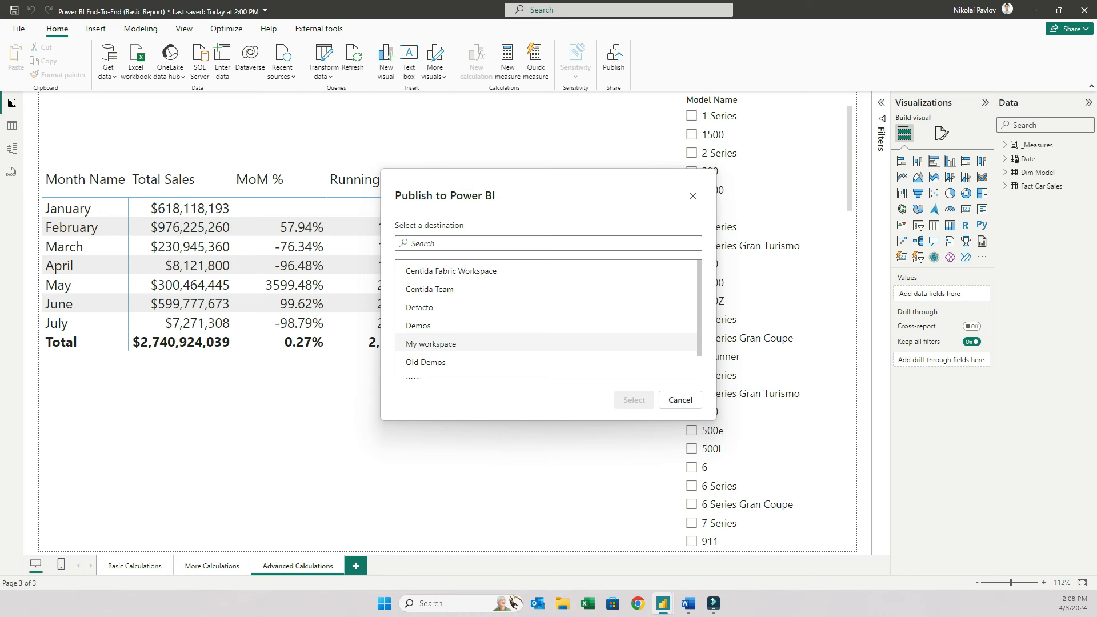
- Publish the report to My workspace as the destination
click(431, 343)
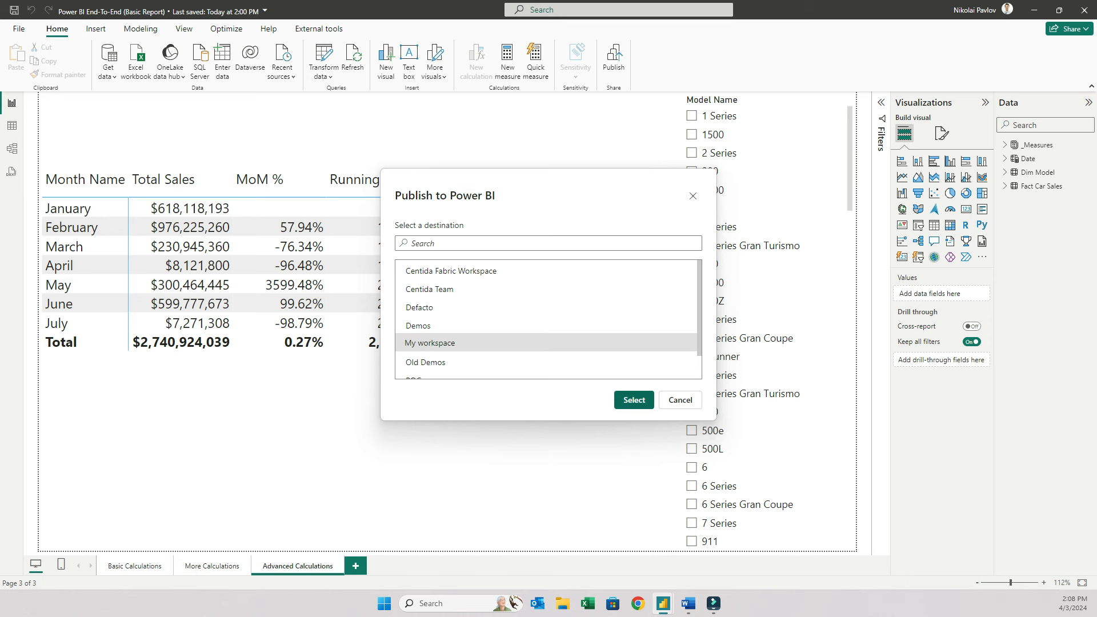
click(634, 400)
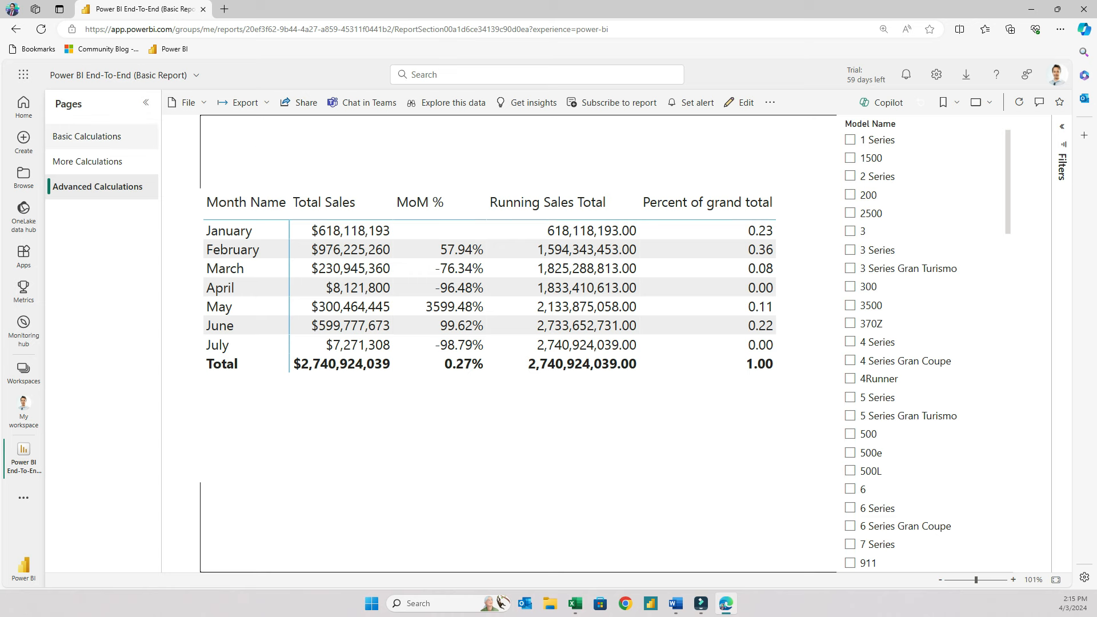
- View the Basic Calculations, More Calculations and Advanced Calculations pages of the published report in the Power BI service
click(88, 137)
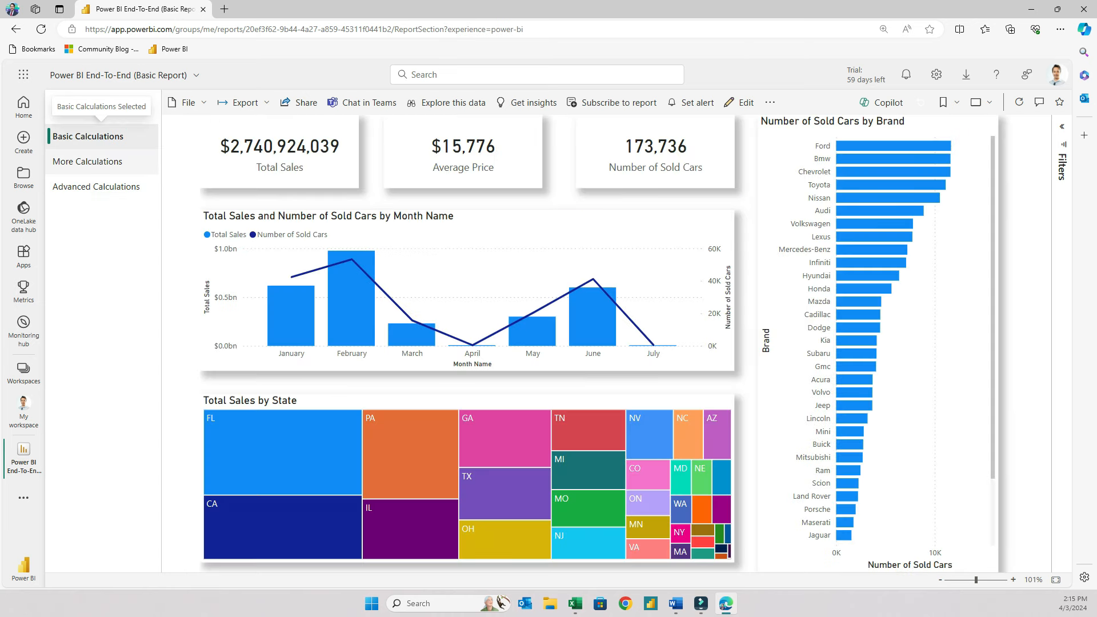
click(88, 162)
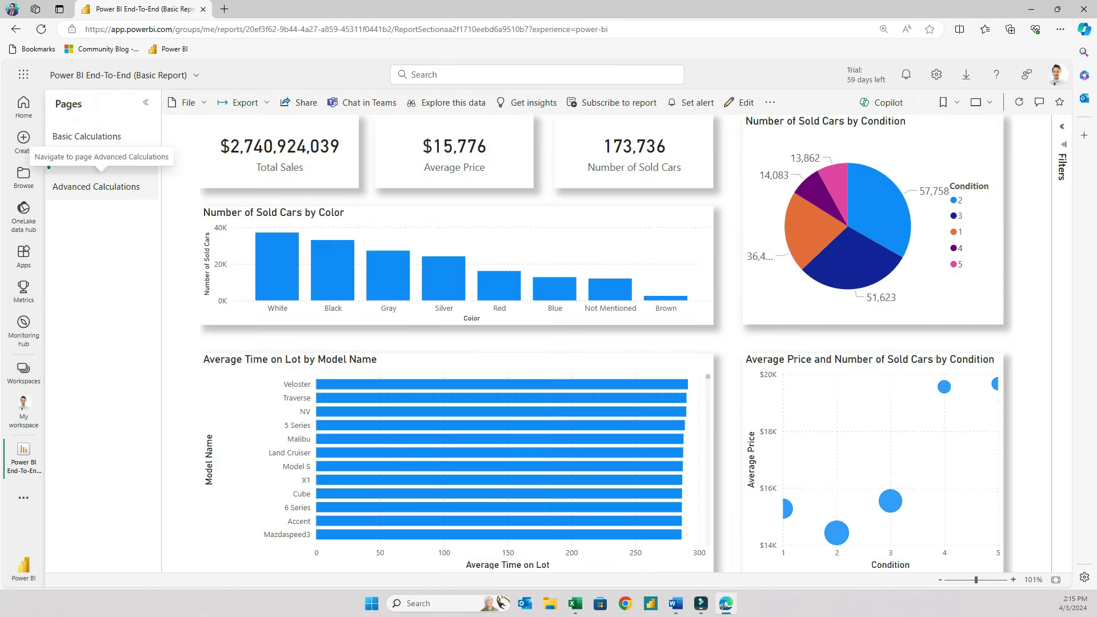
click(101, 187)
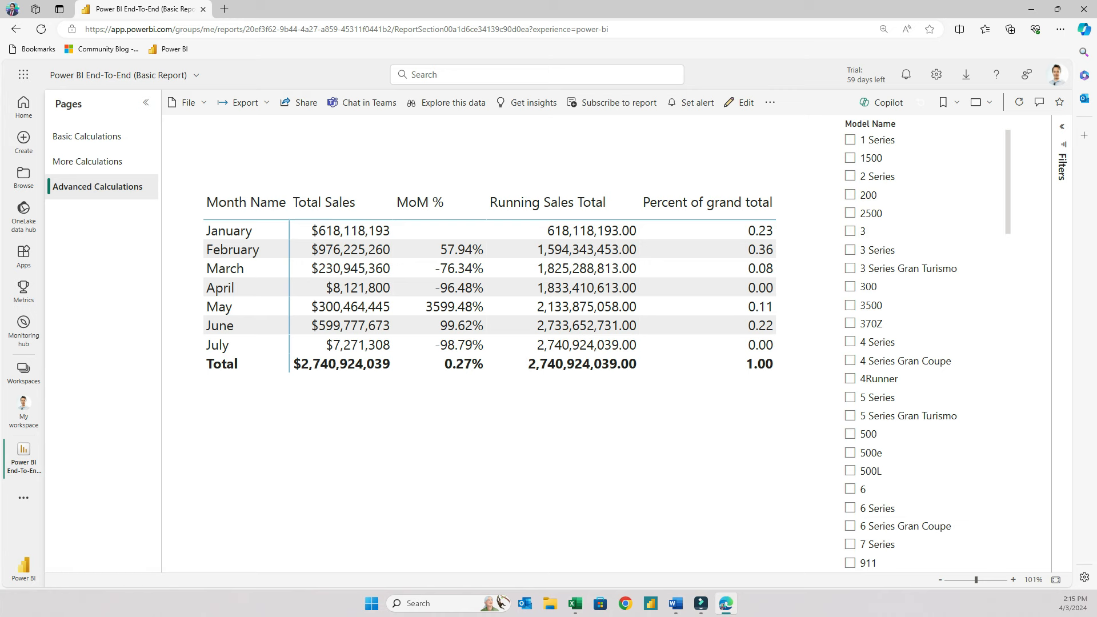
- Switch to Excel and examine the Power BI Desktop column, C3:C7, of the Desktop versus Service comparison table
key(alt+Tab)
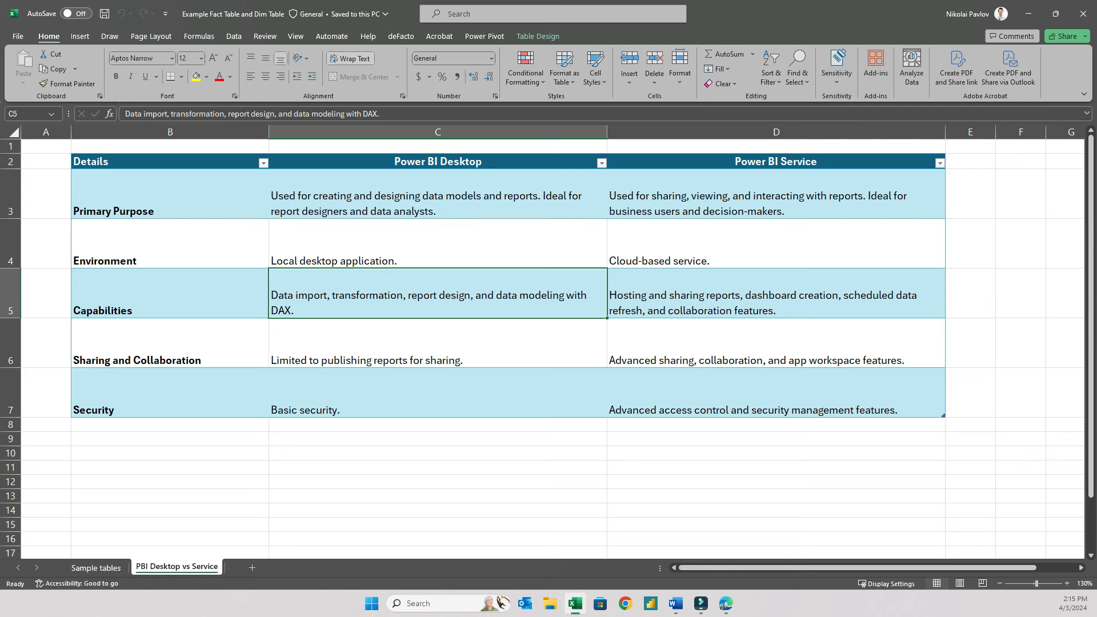
click(437, 244)
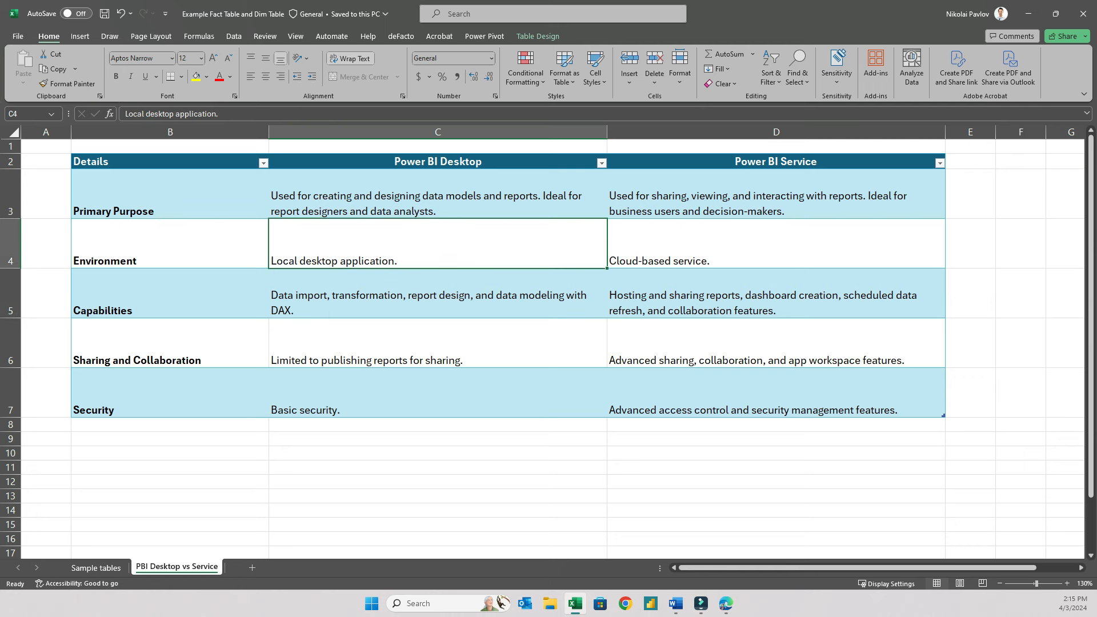
click(438, 194)
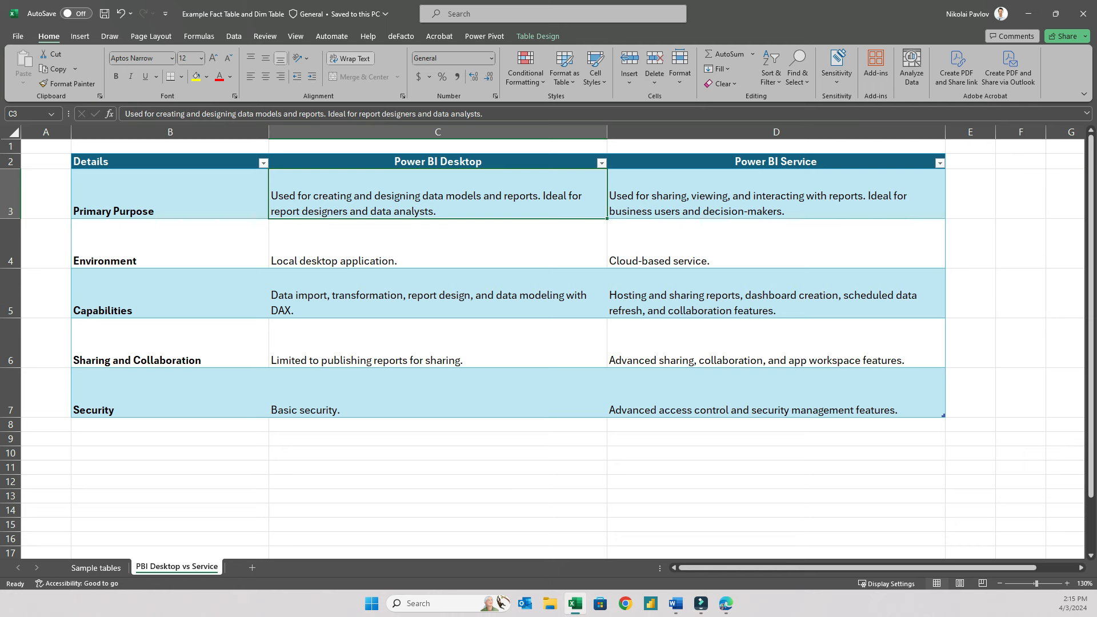
drag(437, 194, 438, 400)
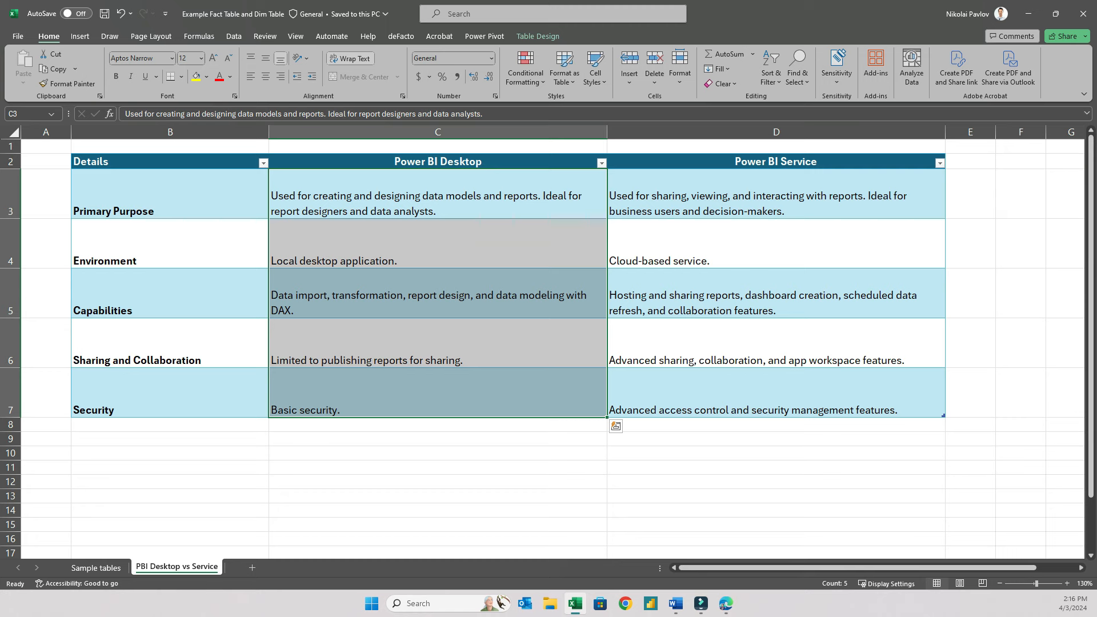
- Examine the Power BI Service column, D3:D7, of the comparison table, including its Sharing and Collaboration entry
click(776, 294)
drag(776, 197, 776, 395)
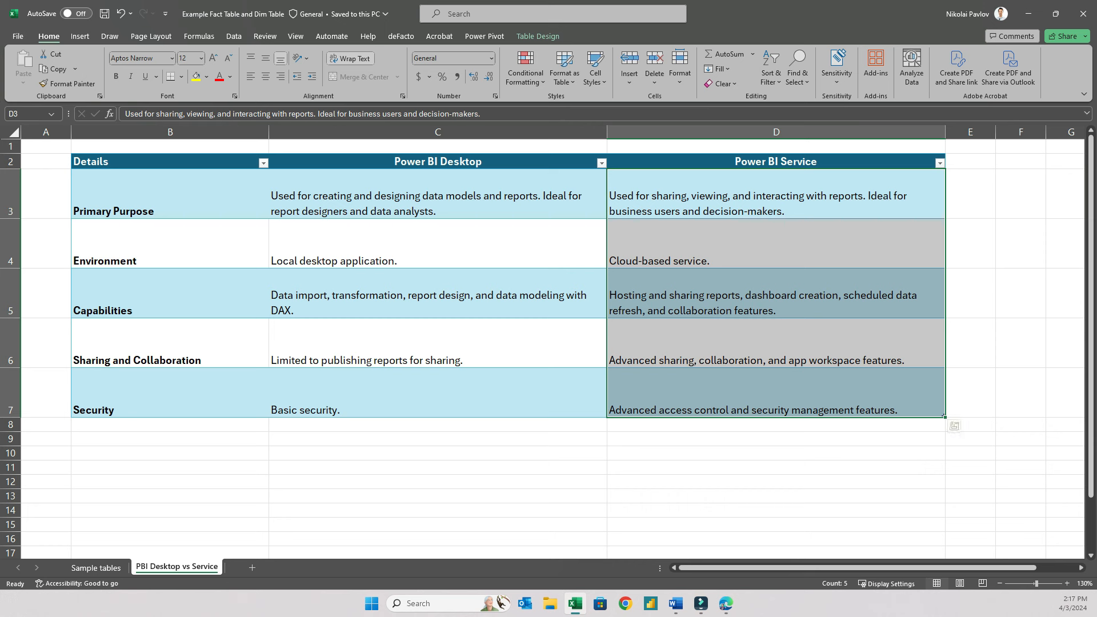
click(776, 343)
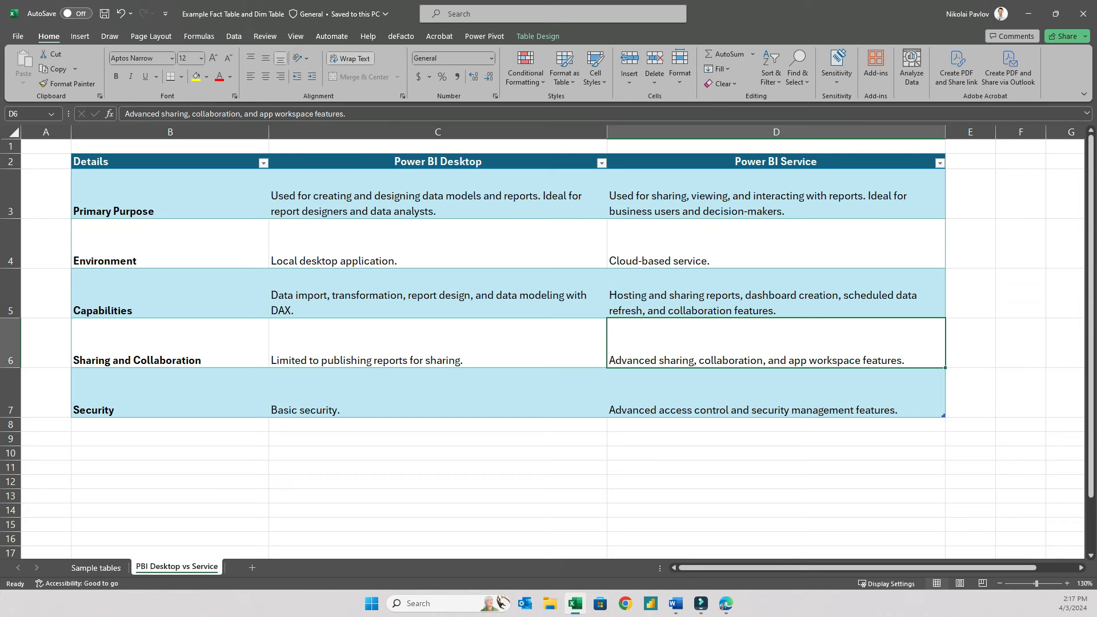
- Switch back to the published report in the browser, view its permissions management page, and return to the report
key(alt+Tab)
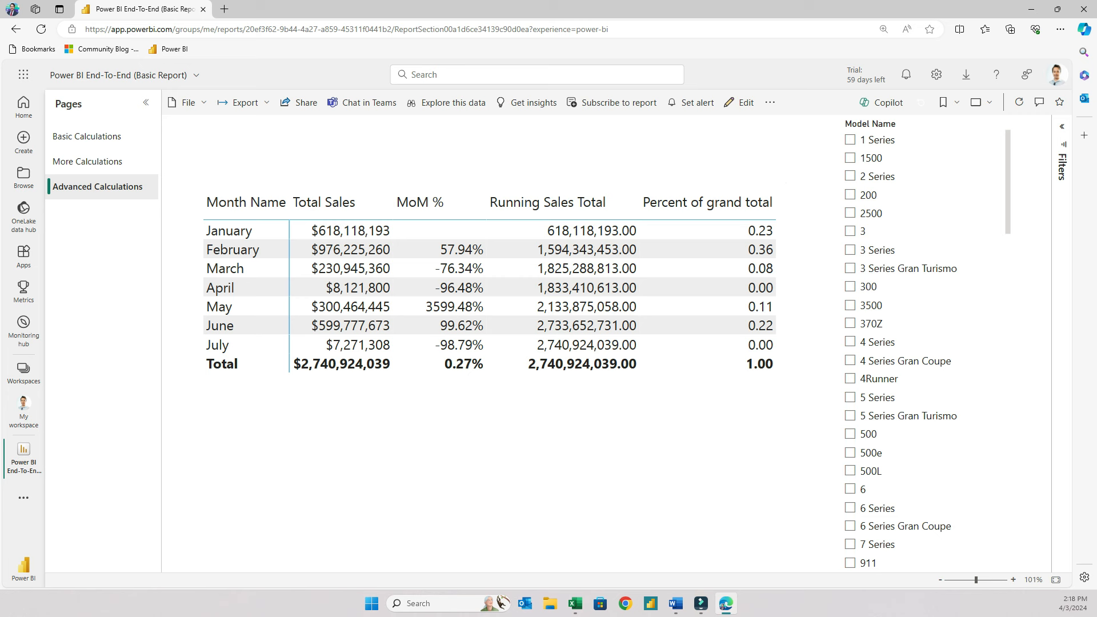
click(185, 102)
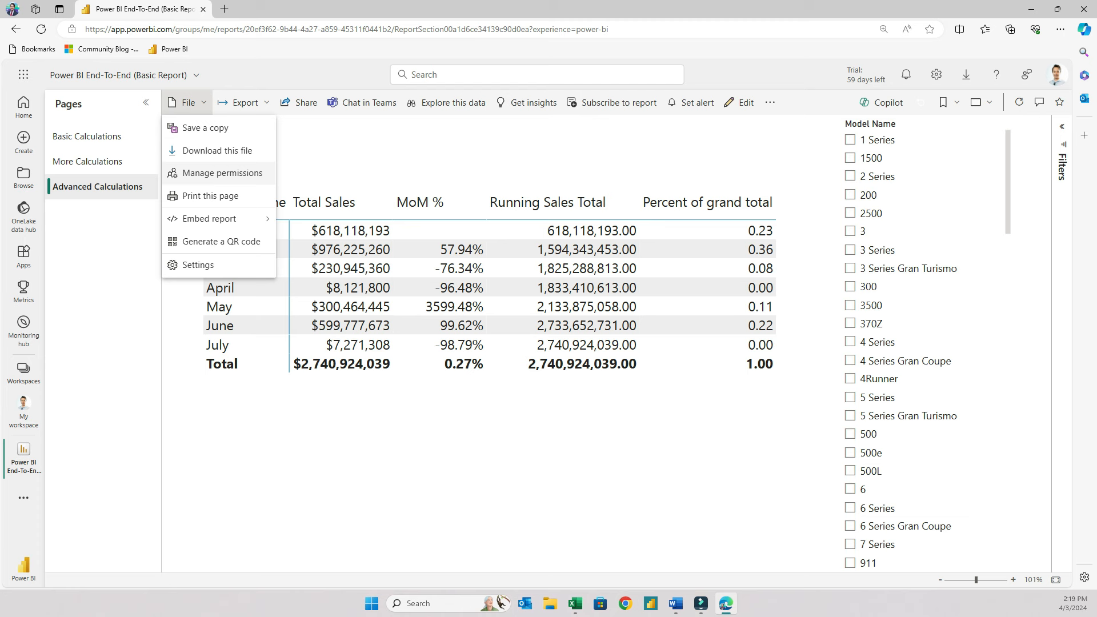
click(222, 173)
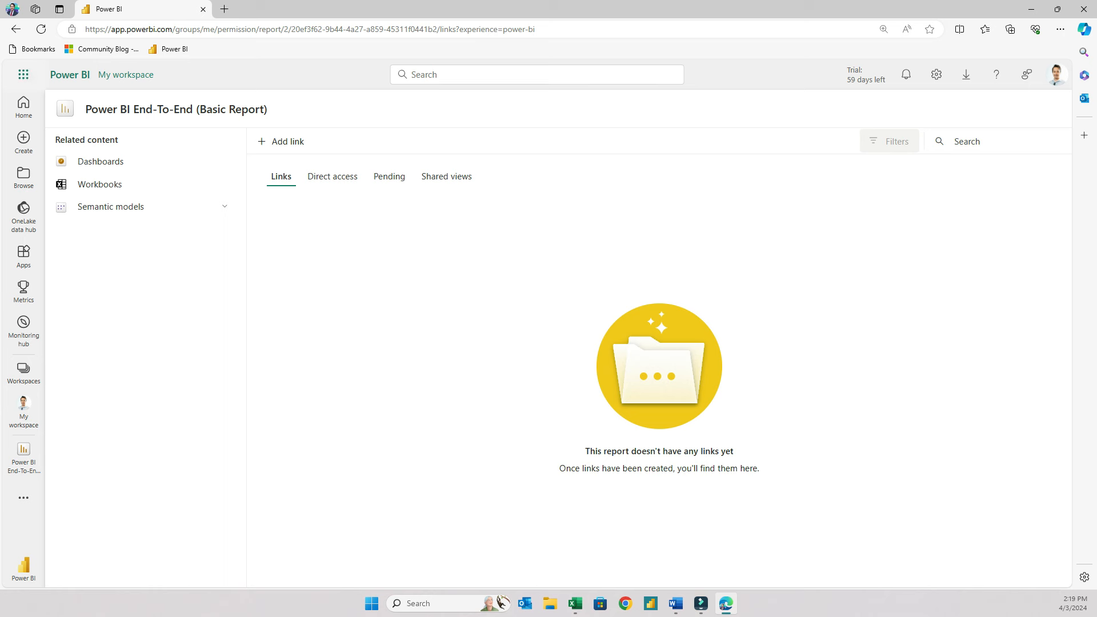
click(16, 28)
- Examine the file options and the export formats available for the published report without choosing any
click(188, 102)
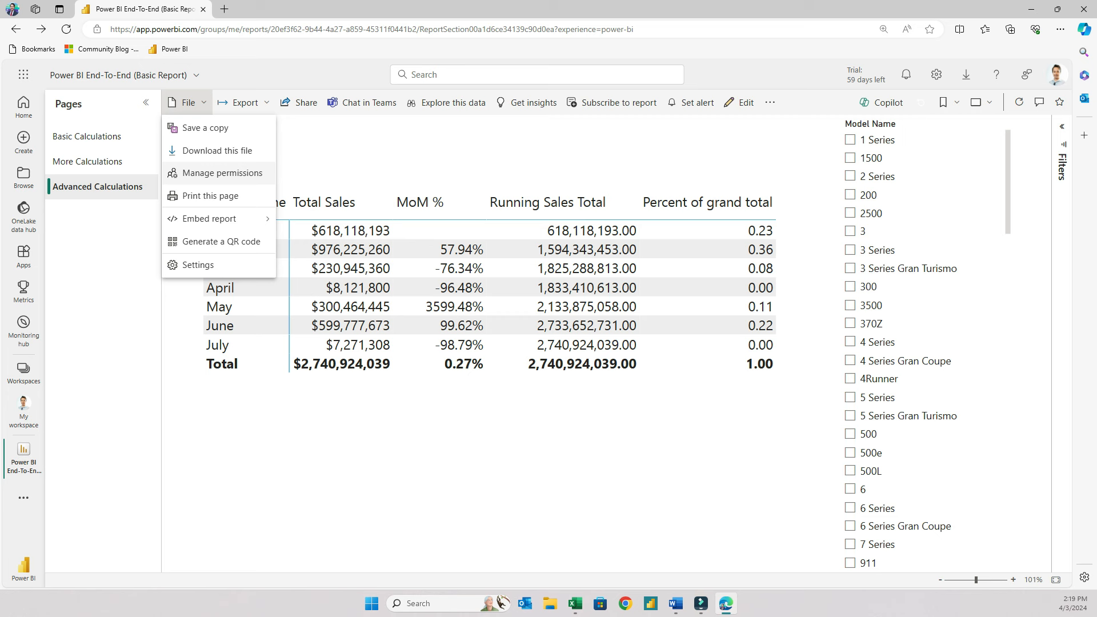
click(245, 102)
click(245, 103)
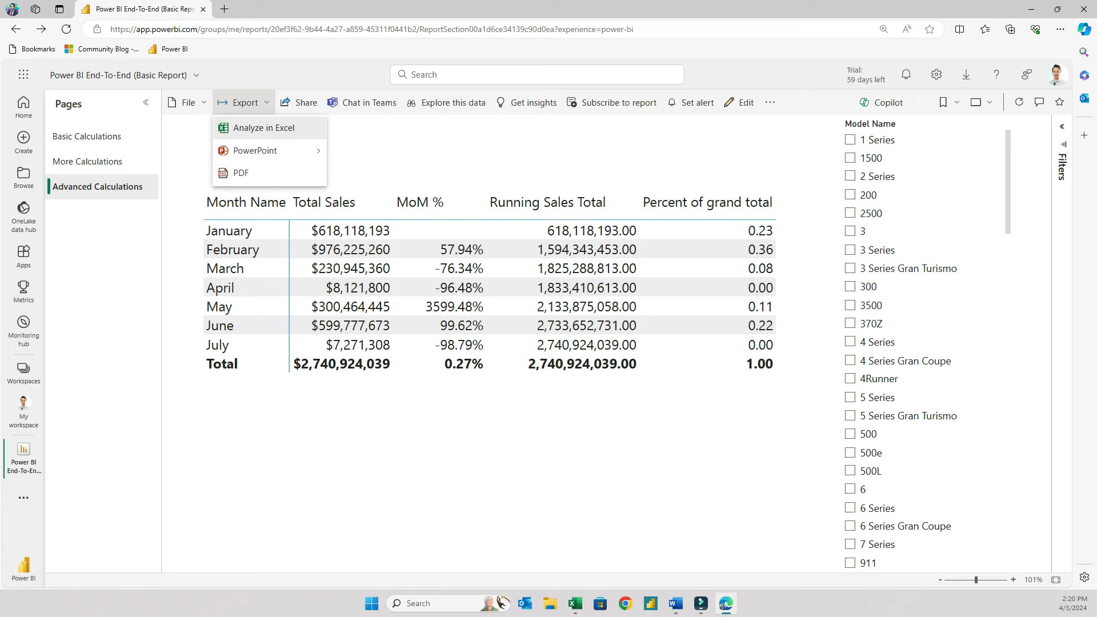
key(Escape)
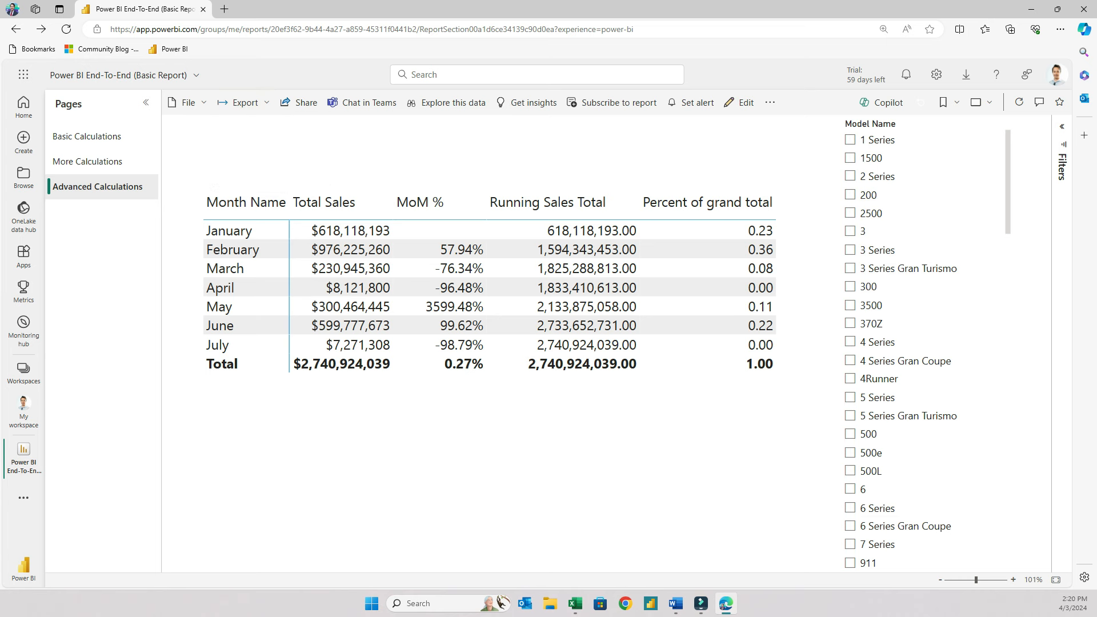
- Open sharing for the report, examine the link's audience and permission settings, and cancel them without changes
click(299, 103)
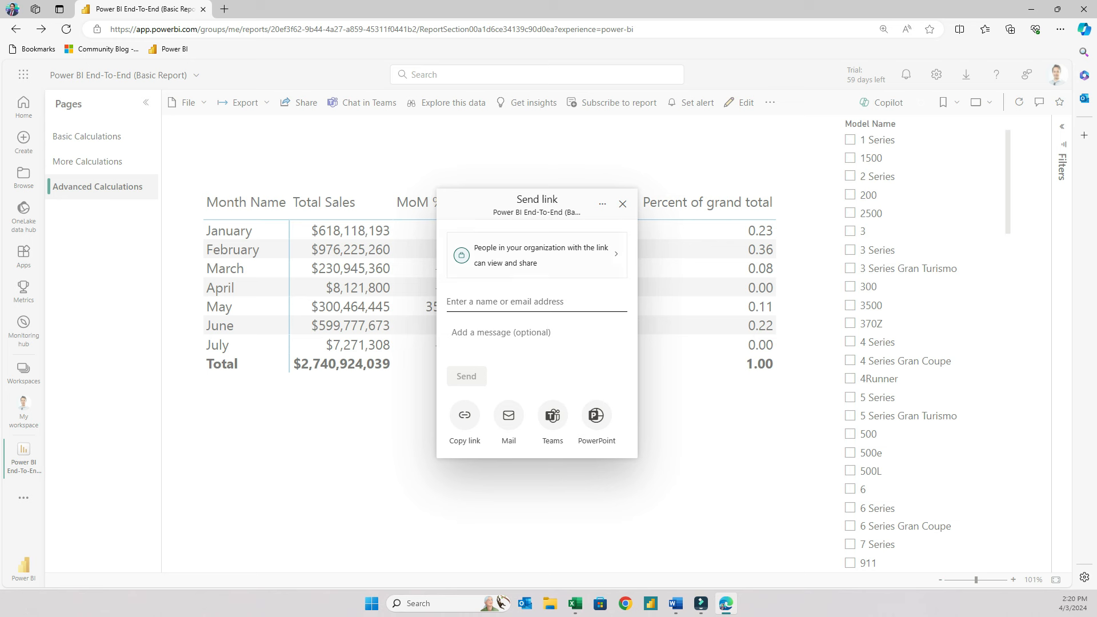
click(537, 254)
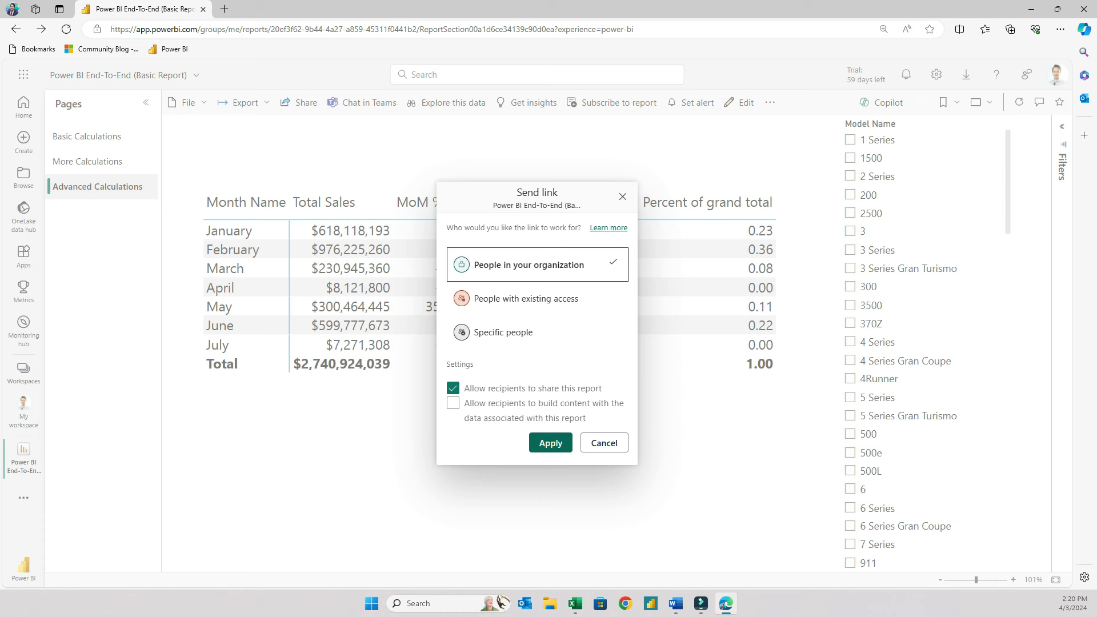
click(605, 443)
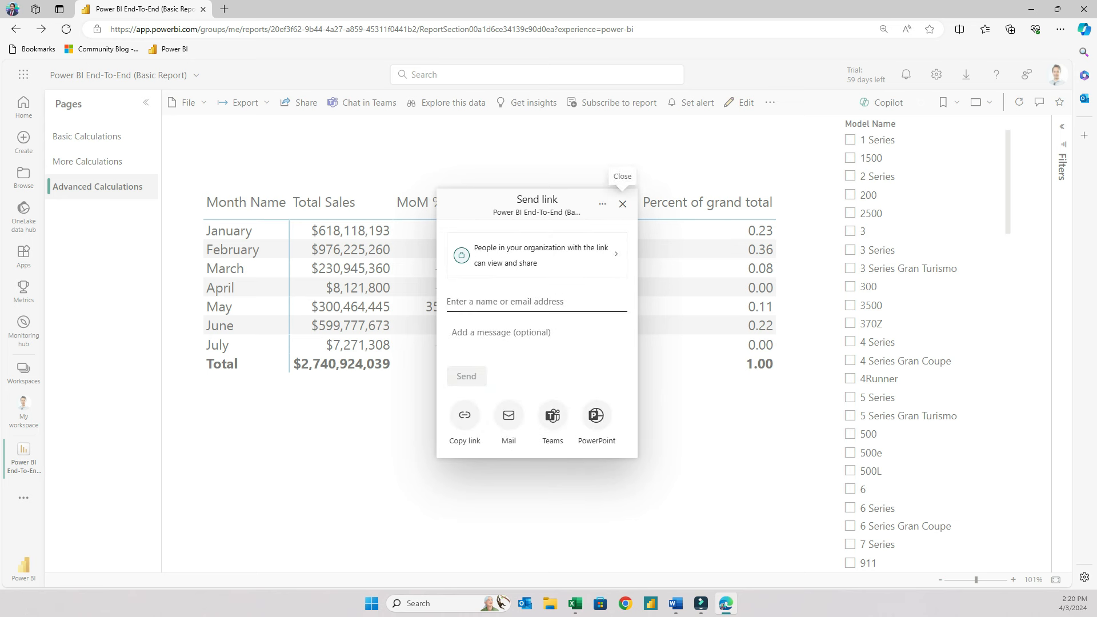
- Close the Send link dialog, open the report's Chat in Teams sharing window, and close it without sharing
click(622, 203)
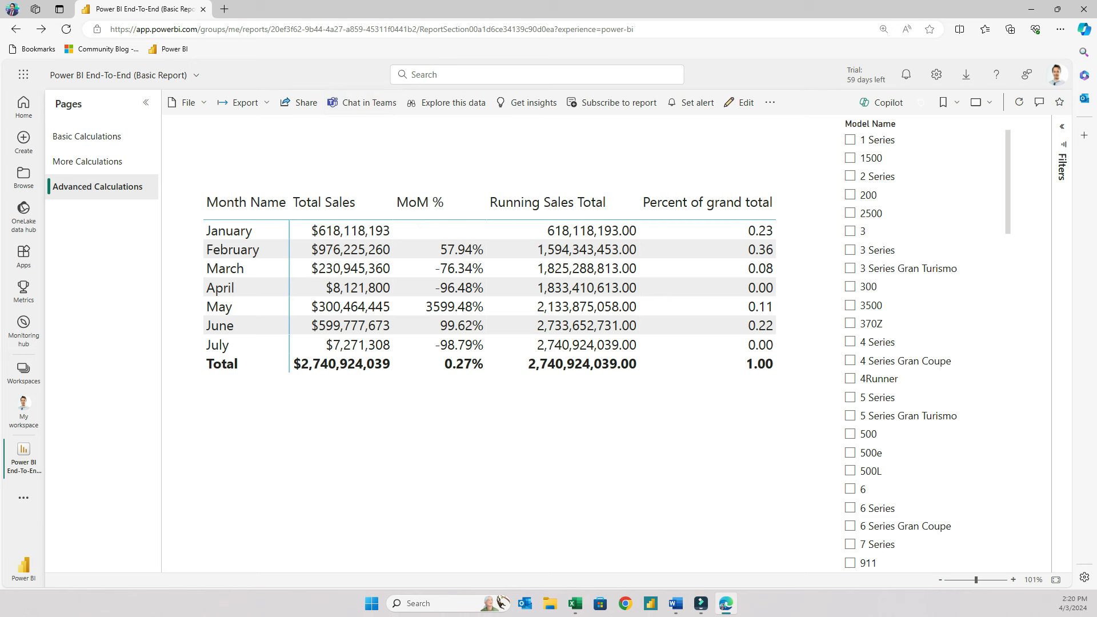
click(362, 102)
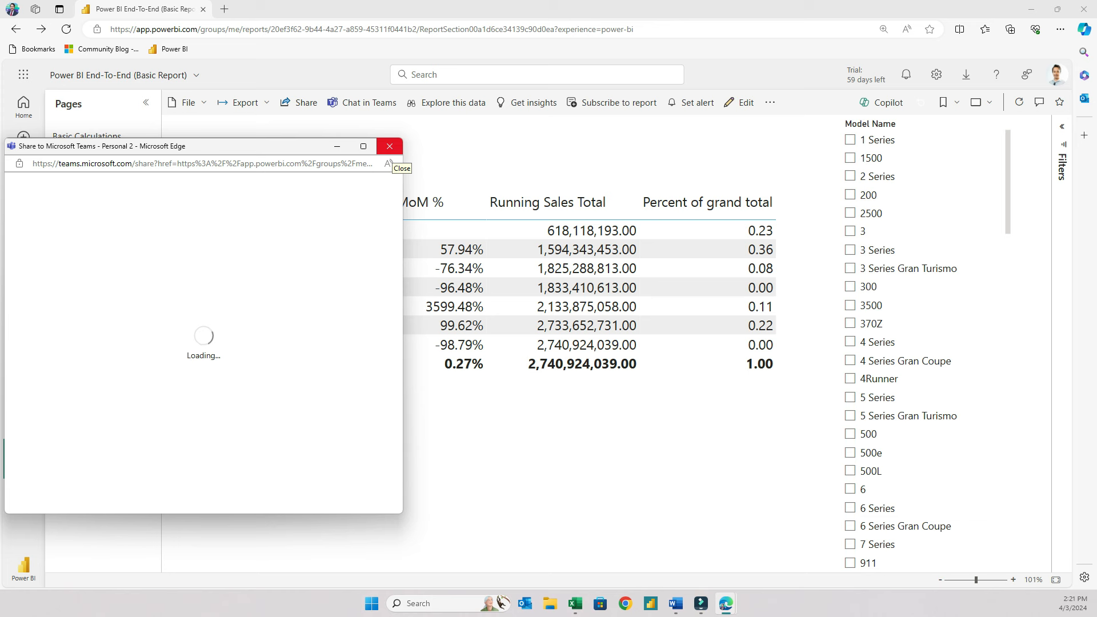
click(390, 146)
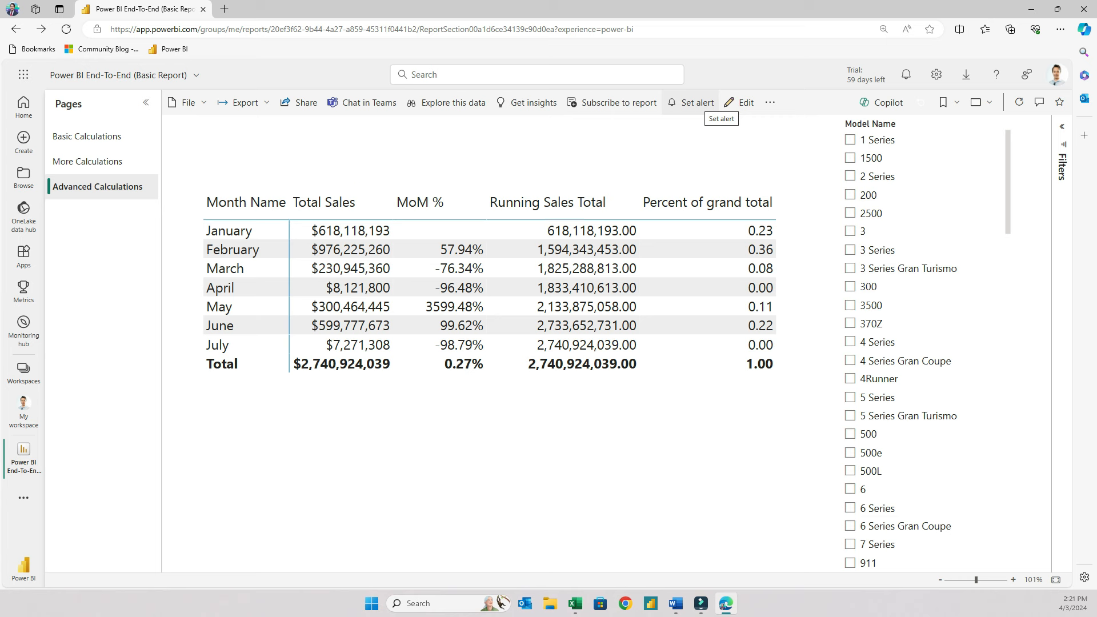
- Start a report alert on the pivotTable 1 visual, examine its settings, and close the setup without creating the alert
click(693, 103)
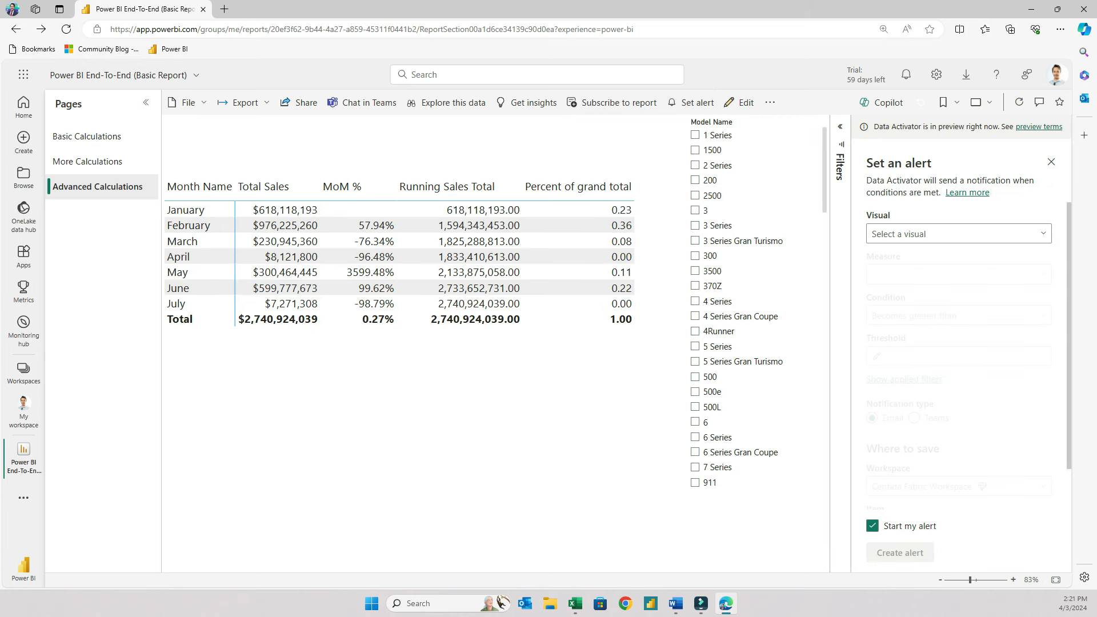
click(958, 233)
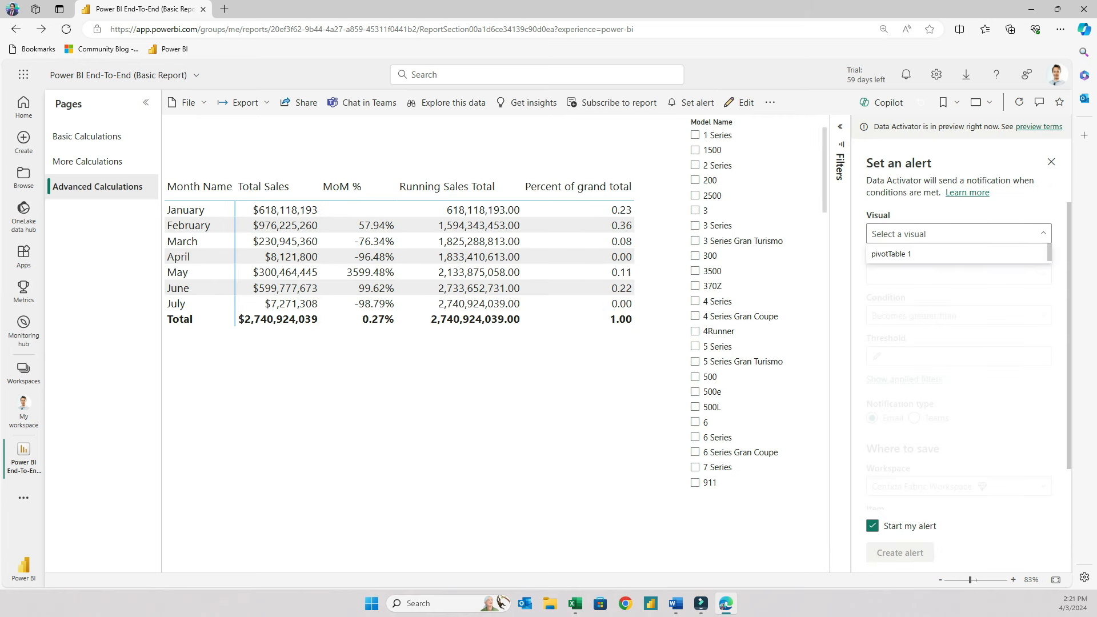
click(937, 253)
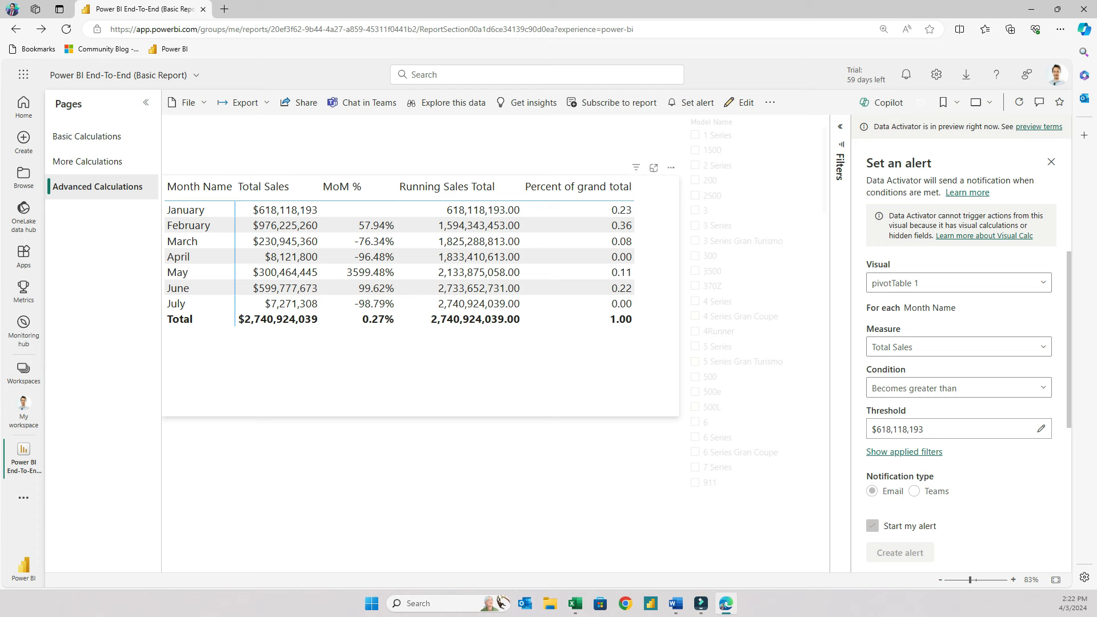
click(1051, 162)
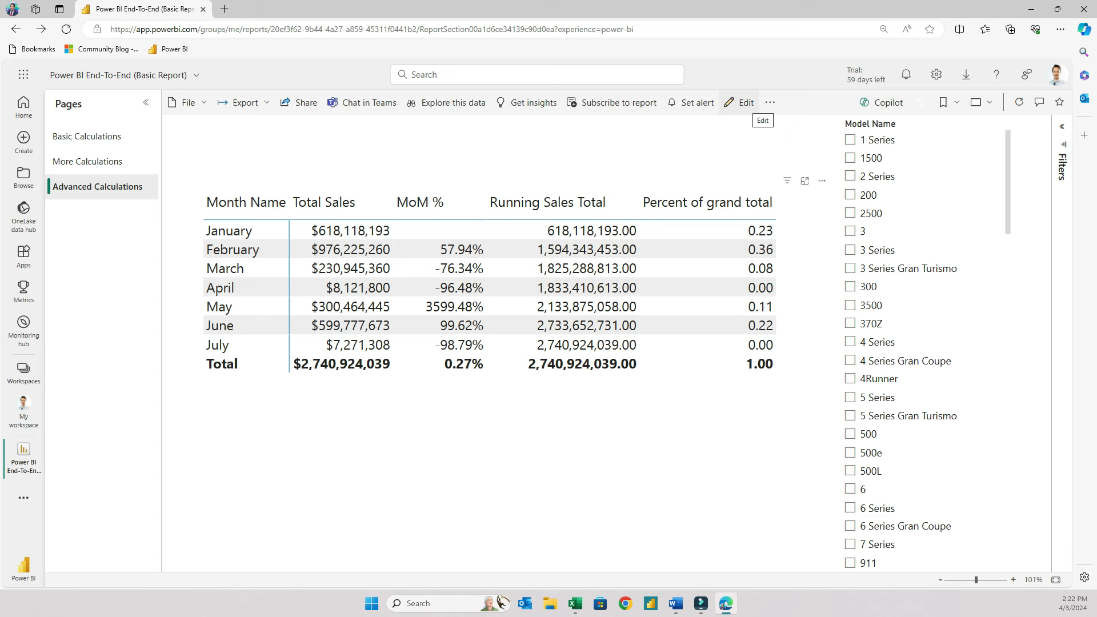
- Open the report for editing, try the Advanced Calculations matrix as a stacked column chart, and convert it back to a shorter matrix
click(743, 103)
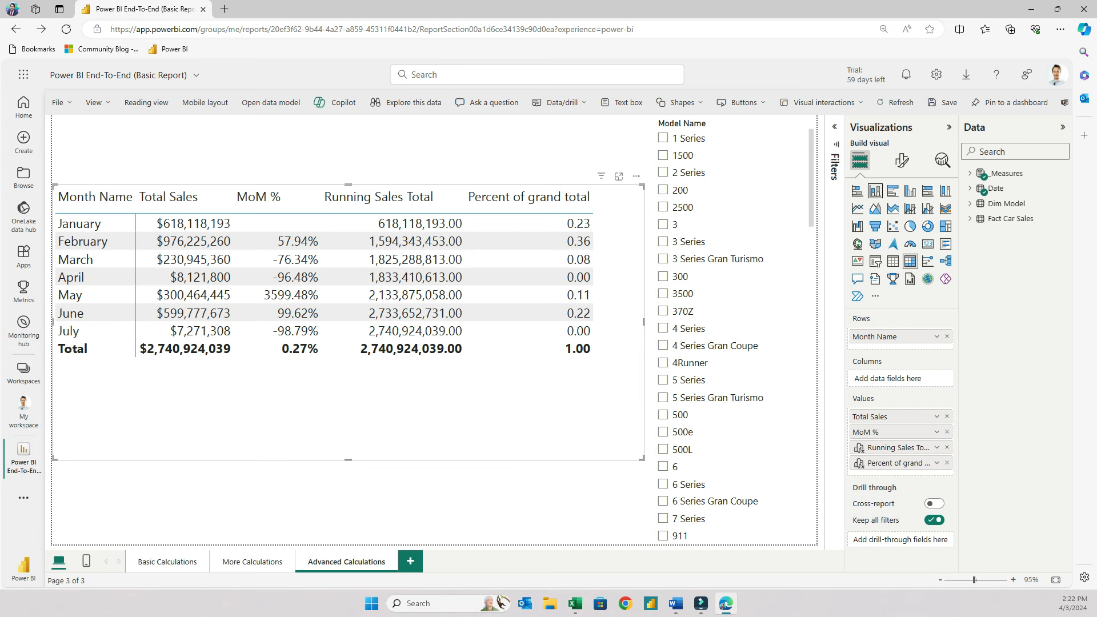
click(874, 190)
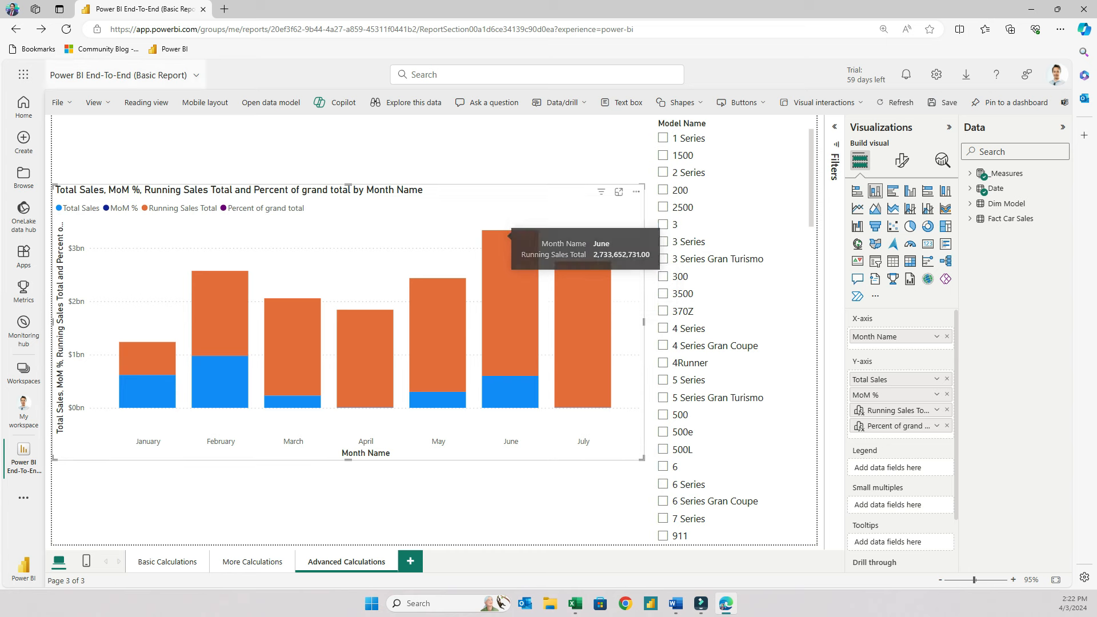
click(910, 261)
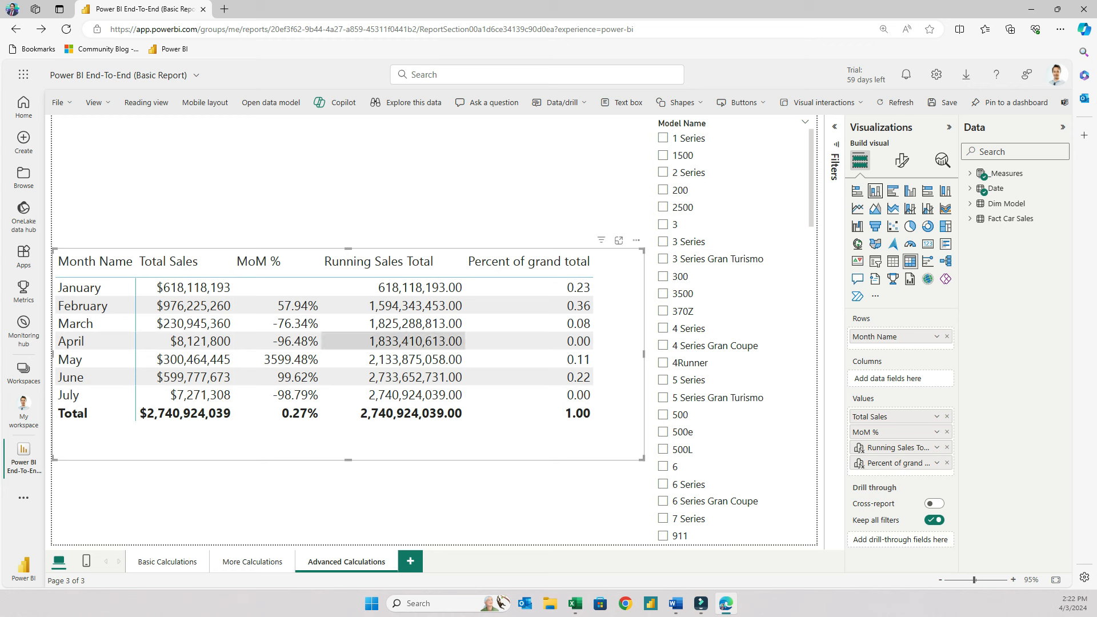
- Add a stacked column chart above the matrix, with Month Name on the X-axis and Total Sales on the Y-axis
click(395, 499)
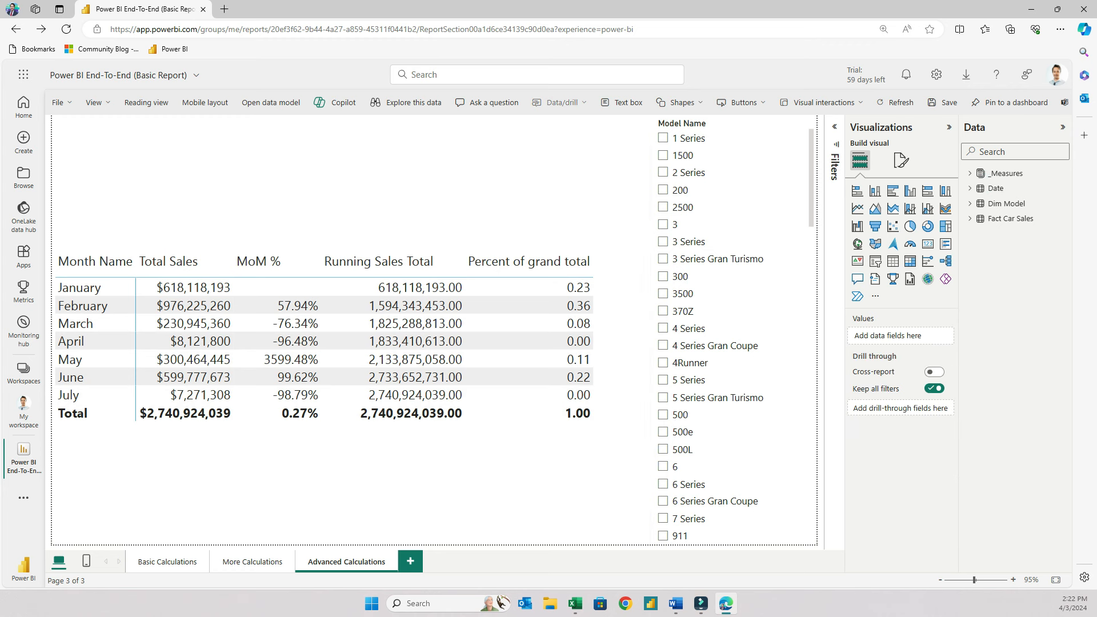
click(875, 191)
click(995, 188)
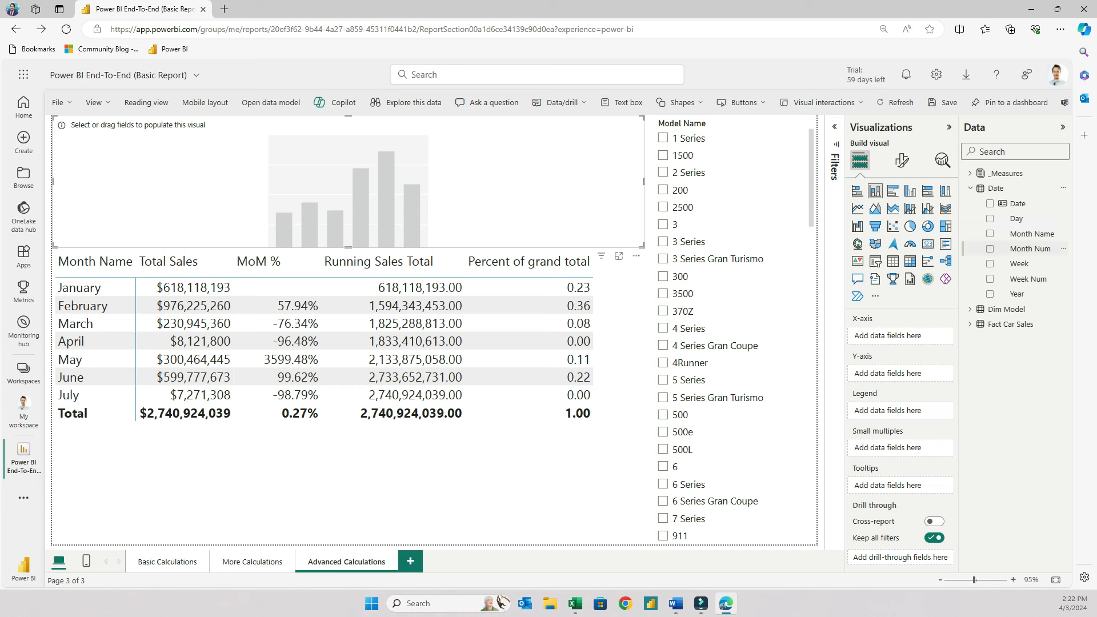
click(990, 234)
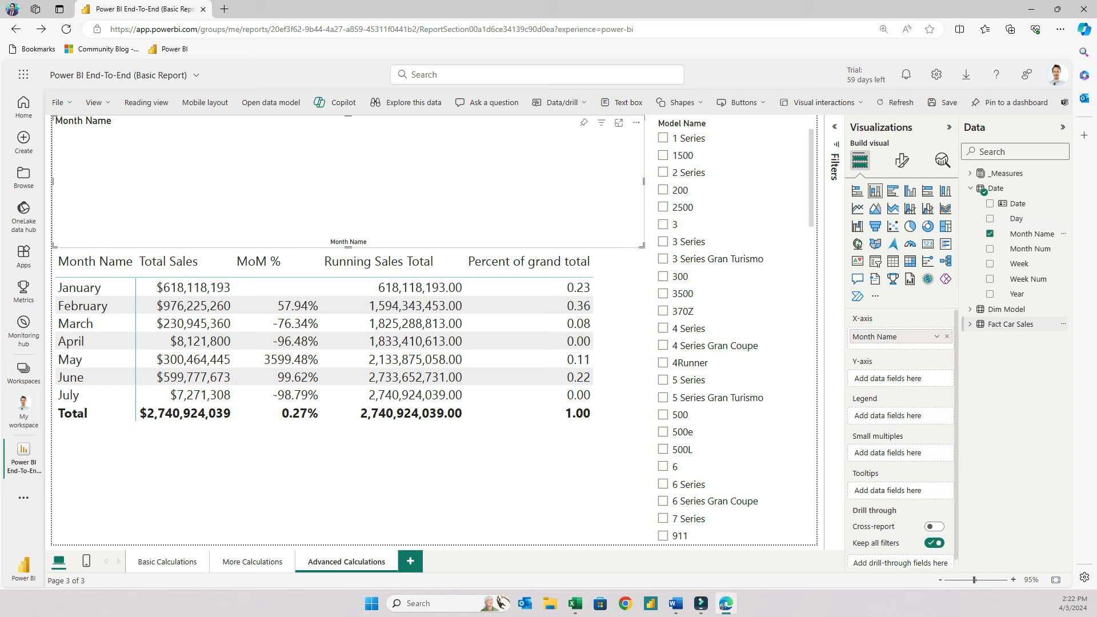
click(1011, 324)
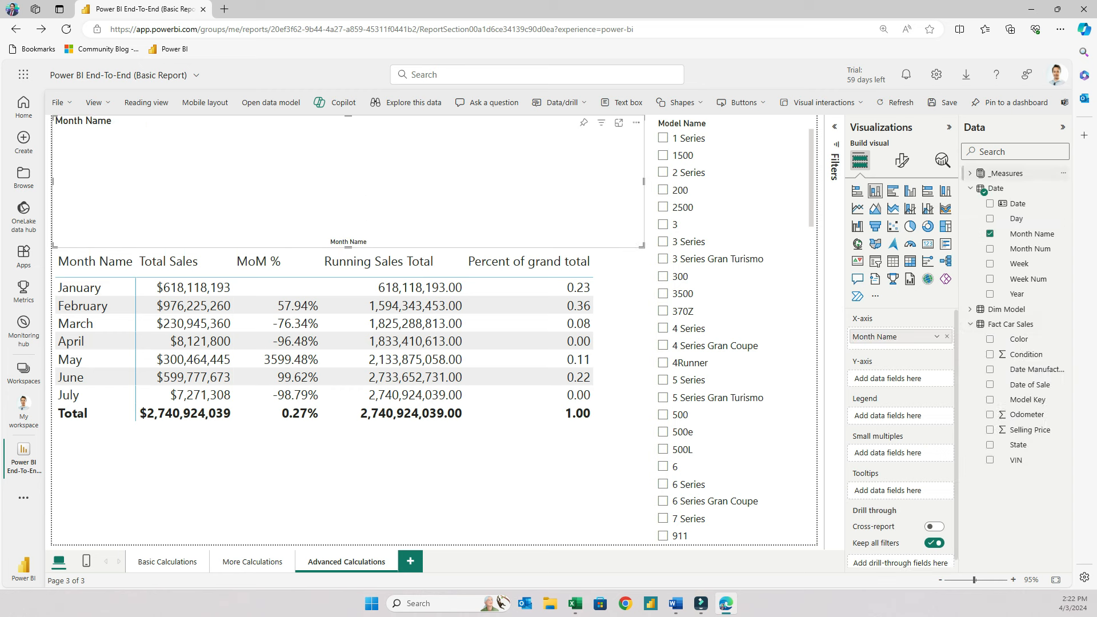
click(1006, 173)
click(991, 263)
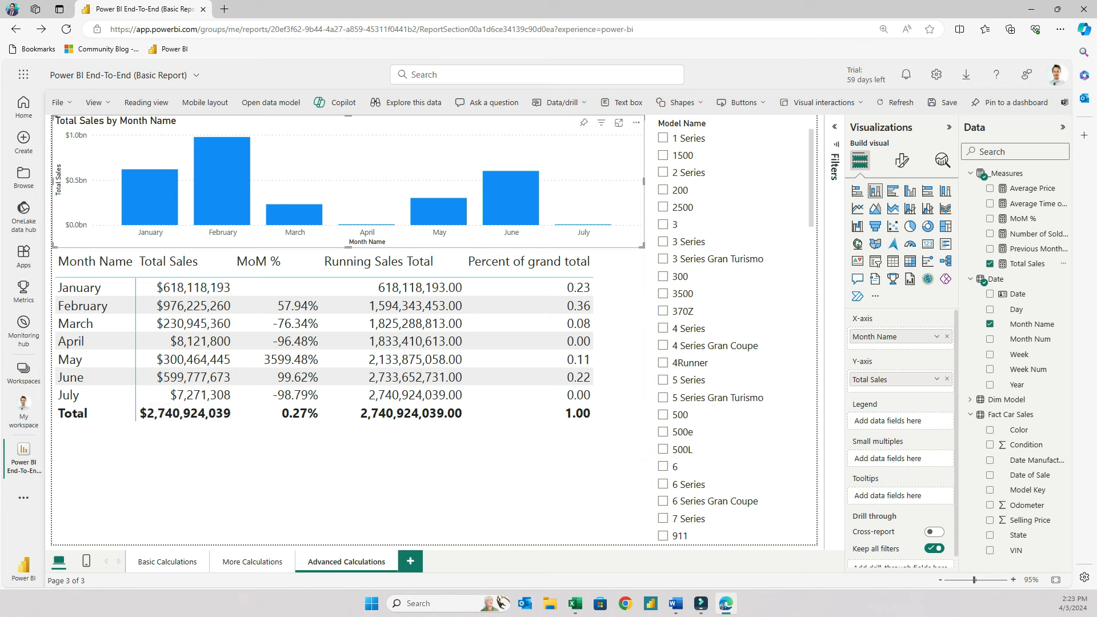
- Return the report to reading view and discard the unsaved changes
mouse_move(228, 215)
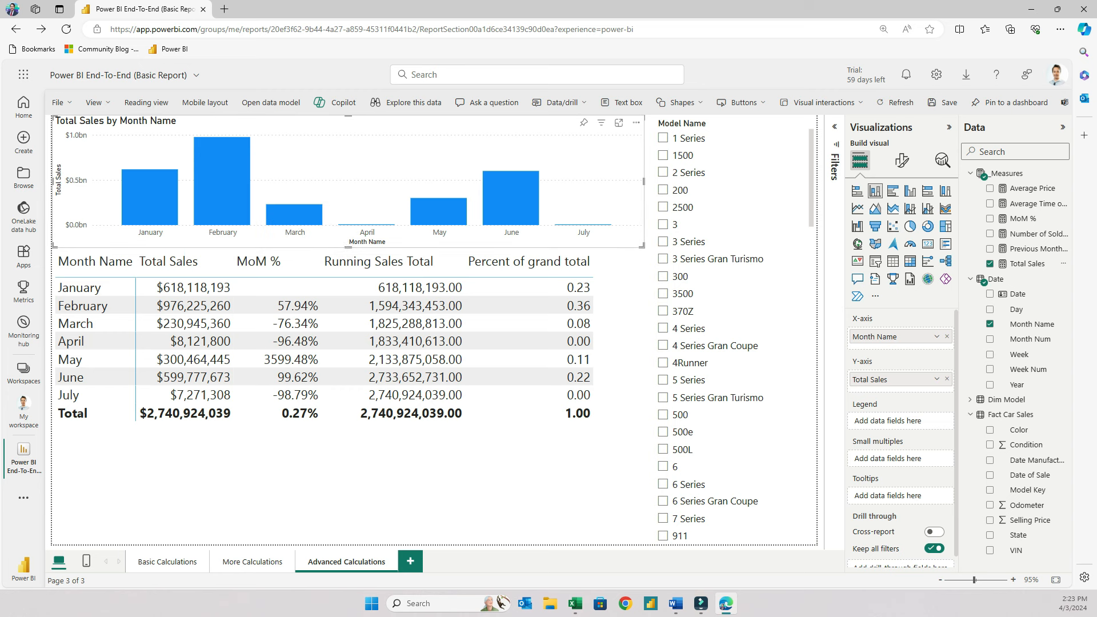
key(alt+Tab)
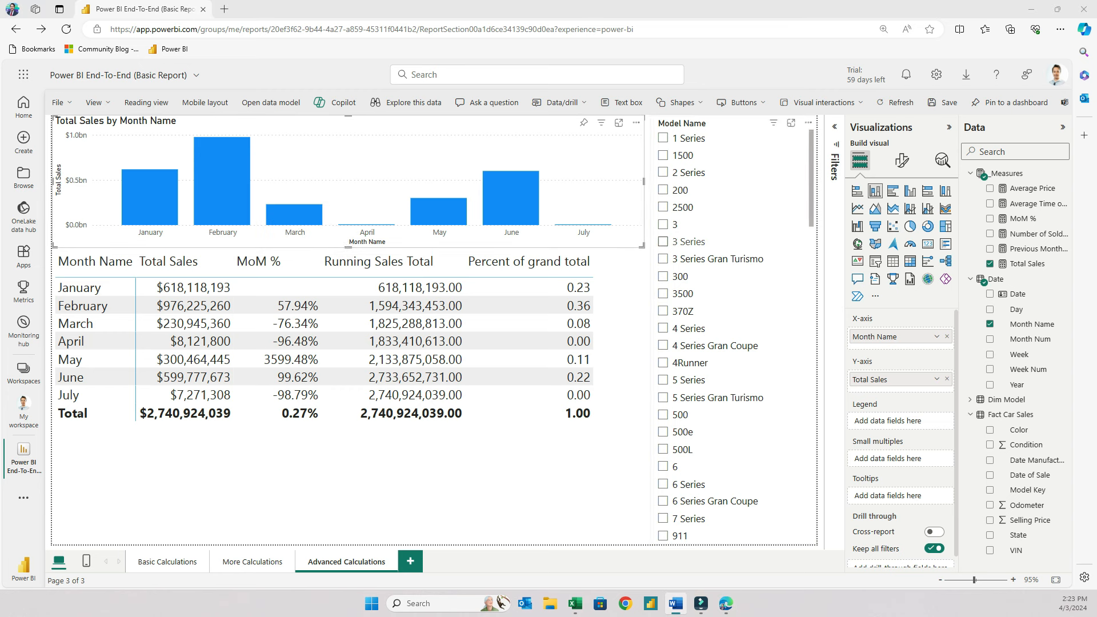
click(146, 103)
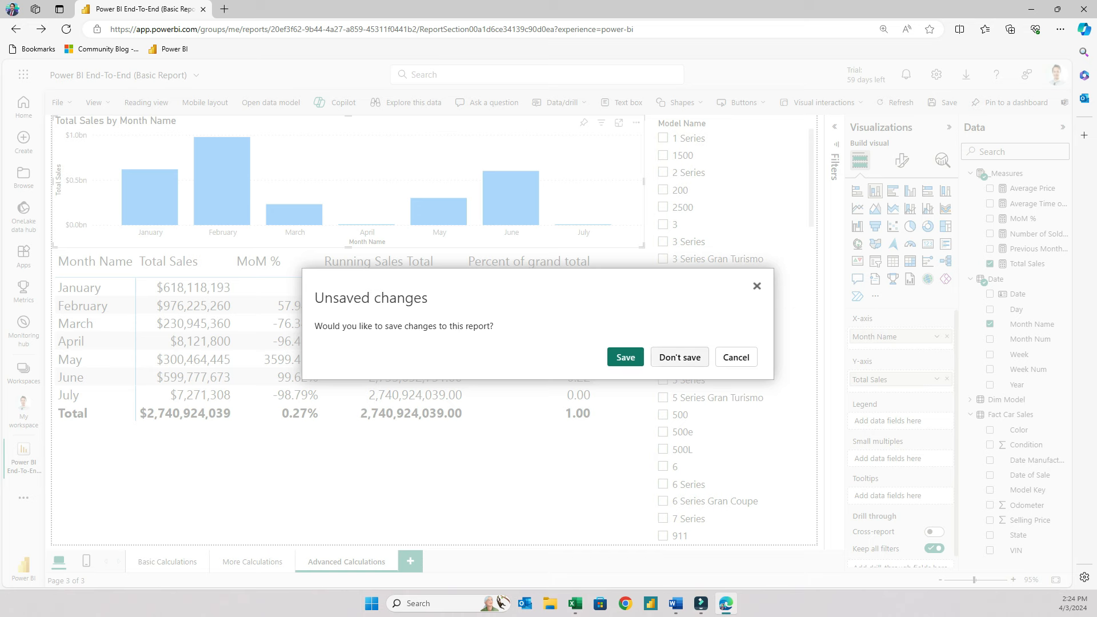
click(680, 357)
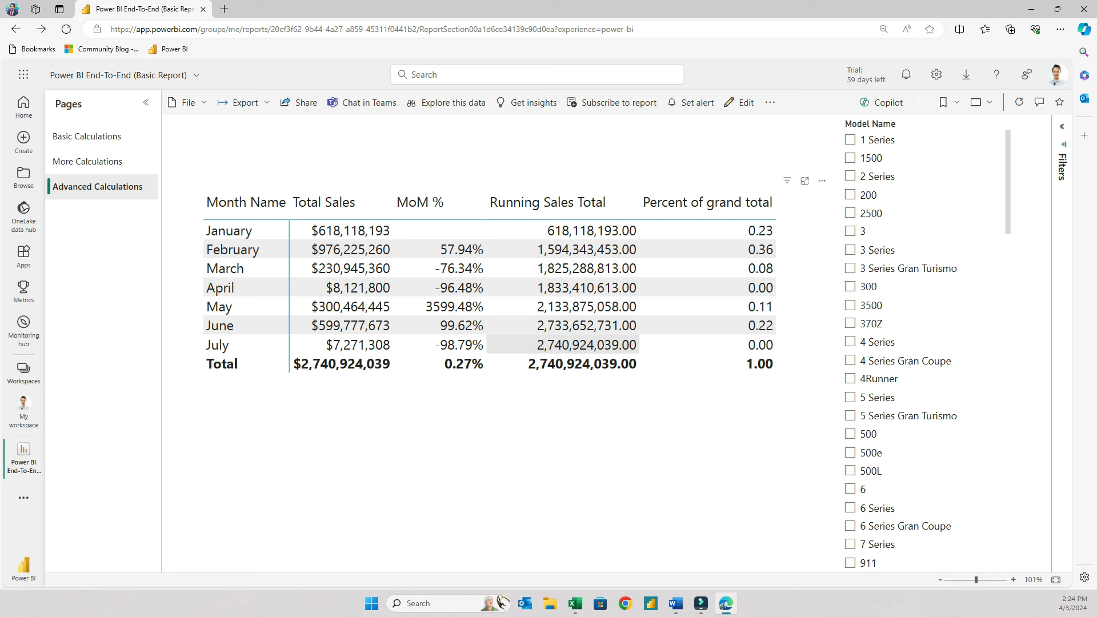